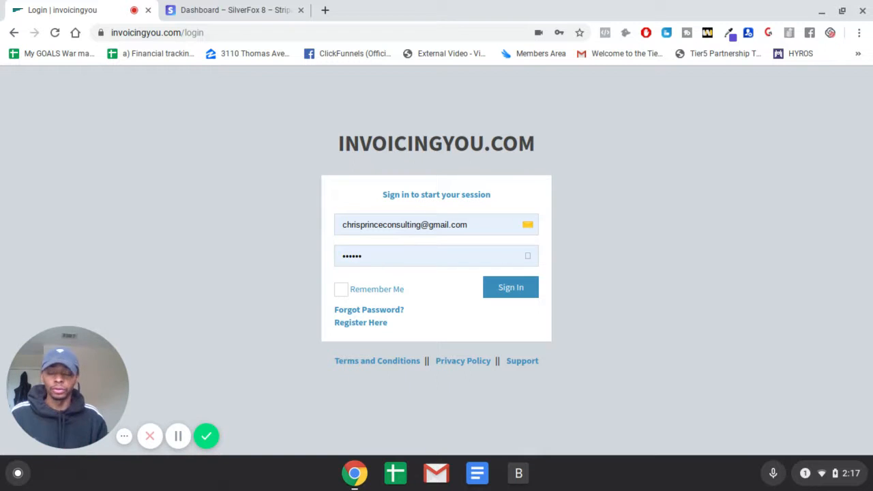
- Replace the sign-in email with the account's email address and sign in to the invoicing dashboard
click(482, 228)
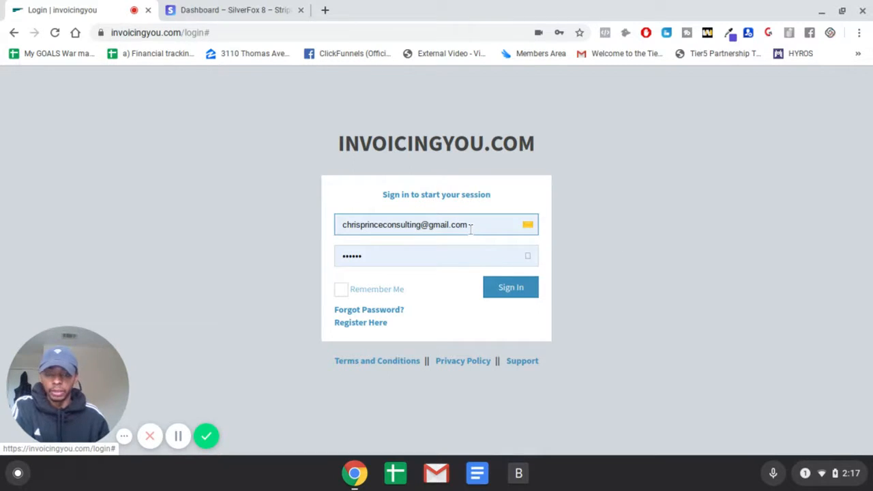
click(377, 250)
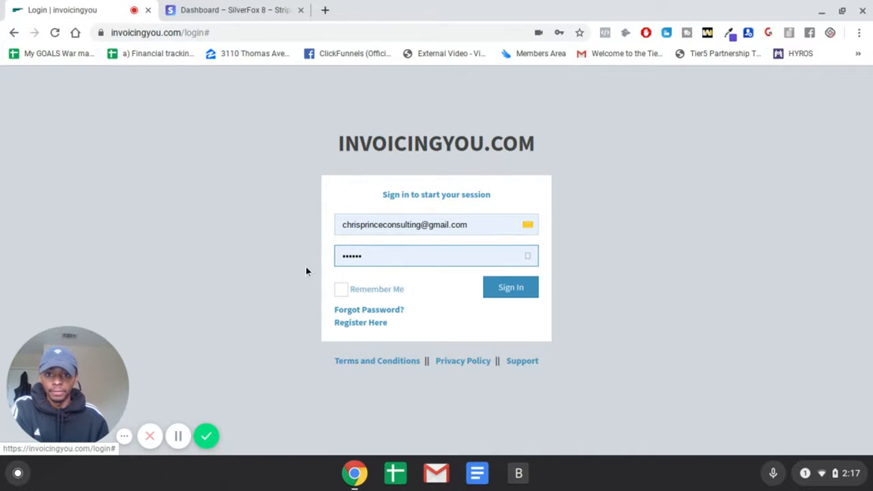
triple_click(387, 226)
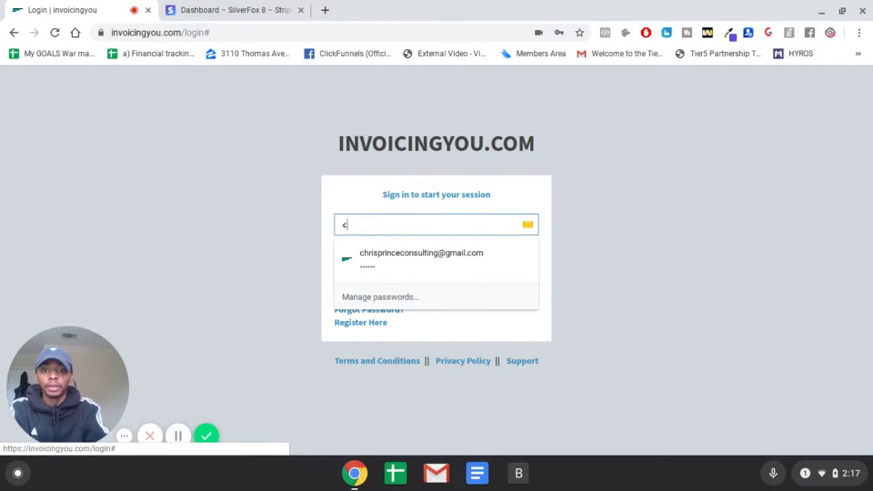
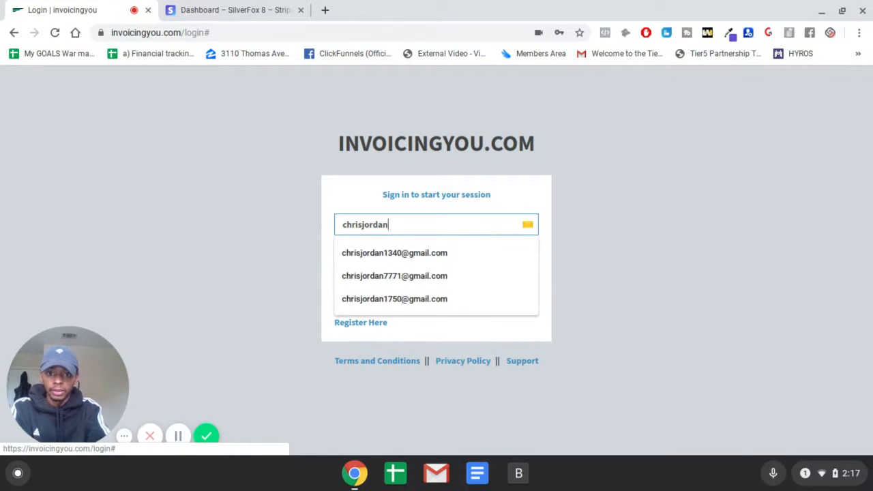
key(Down)
key(Return)
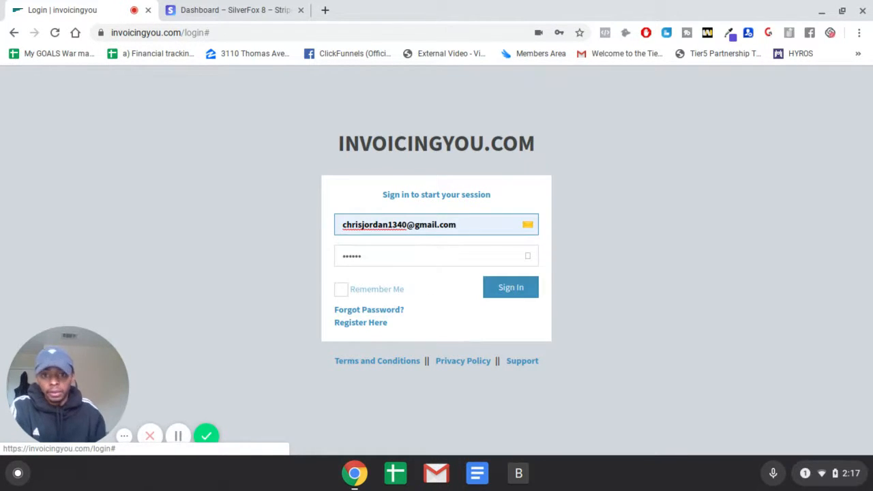
click(513, 292)
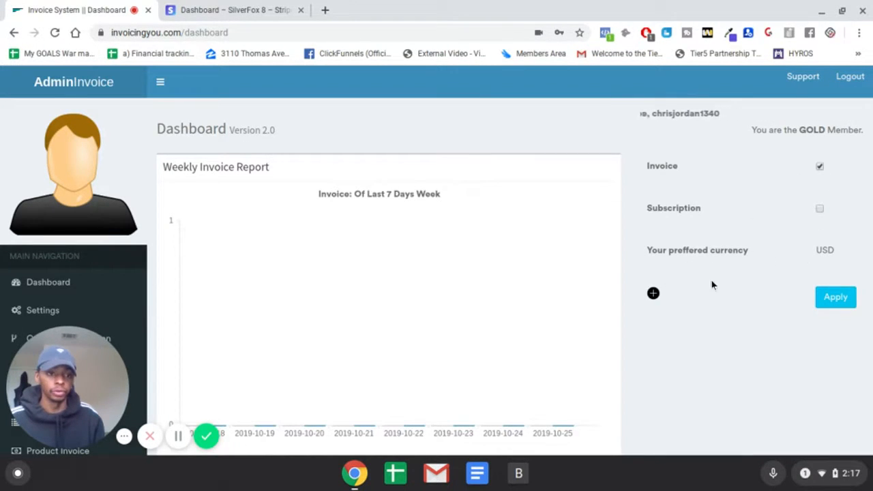
- Expand the base currency selection on the dashboard
click(652, 293)
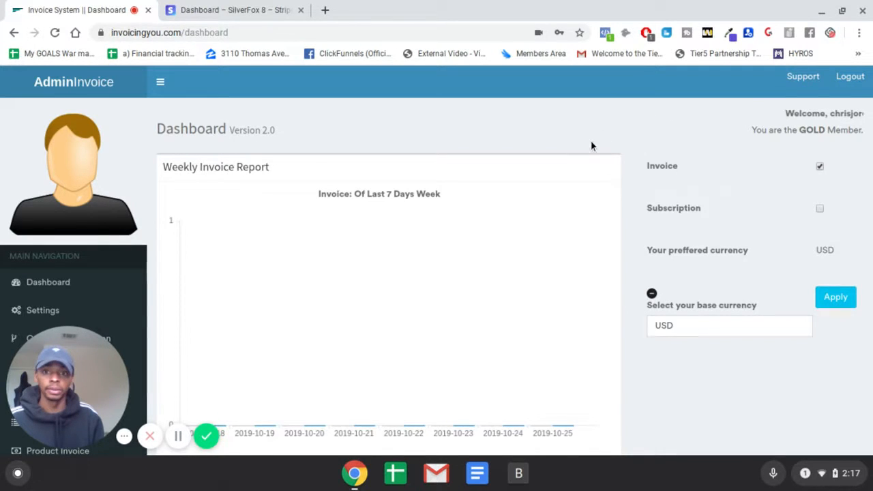
drag(109, 369, 767, 377)
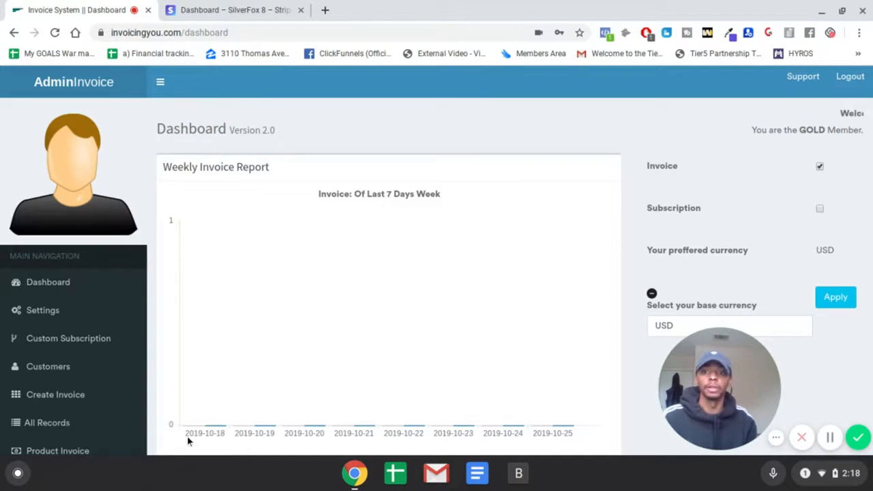
- Open the account settings and write a one-sentence introduction giving the owner's full name in the profile's Details field
click(52, 313)
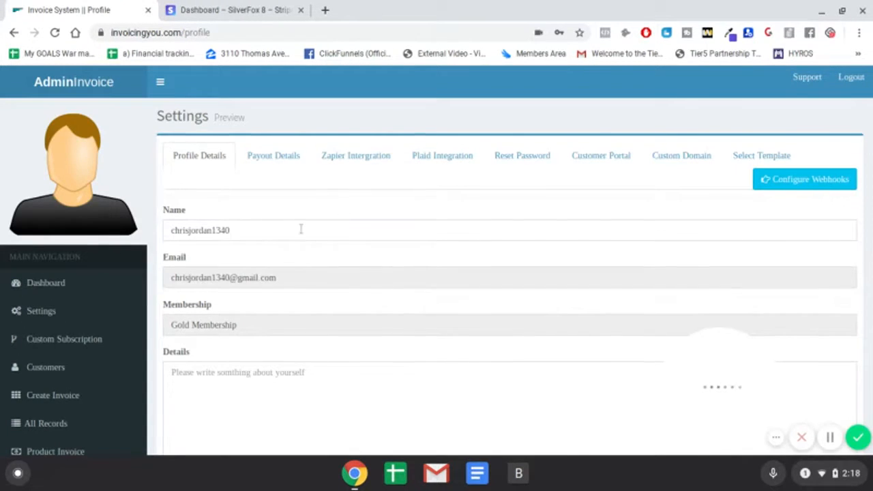
scroll(300, 229, down, 1)
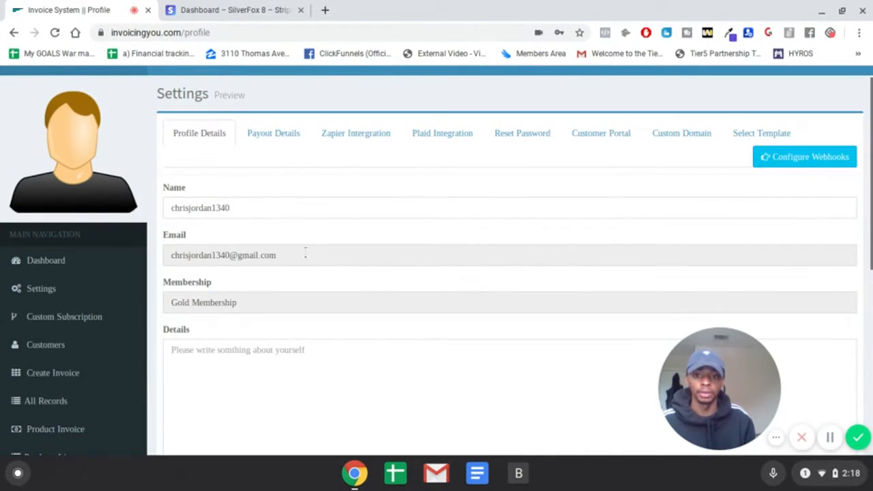
scroll(305, 252, down, 3)
click(207, 285)
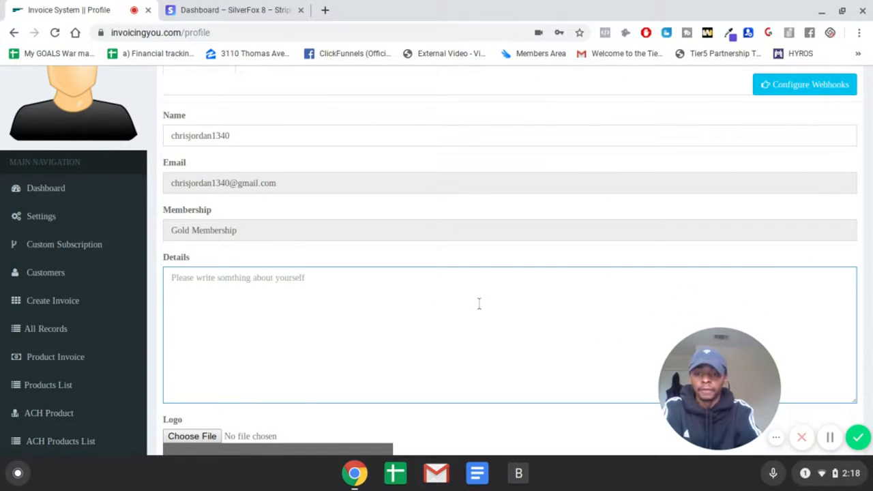
text(I)
key(BackSpace)
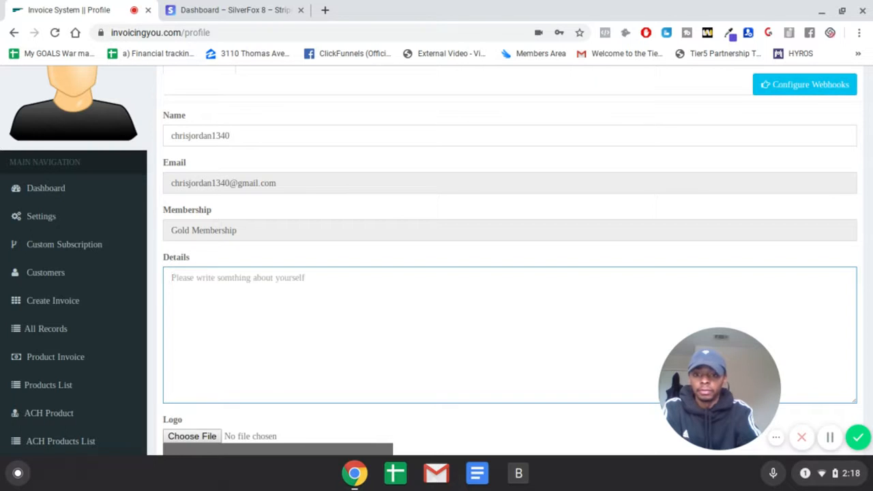
text(MY n)
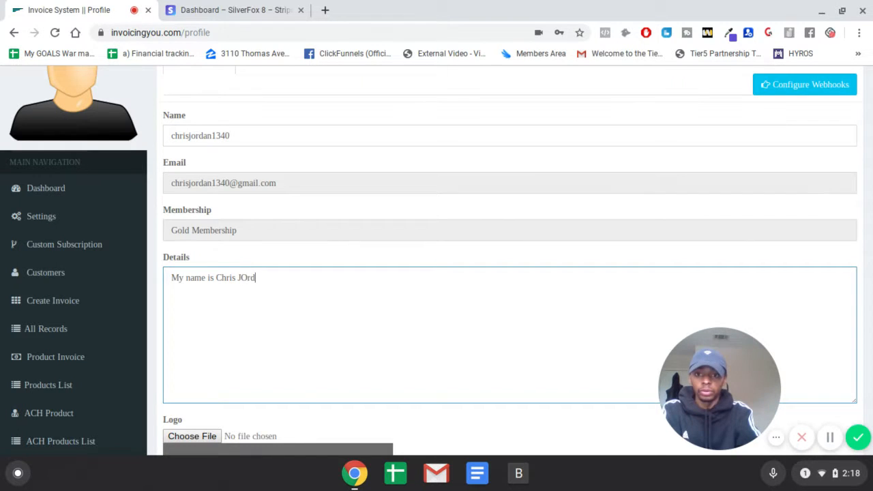
key(BackSpace)
text(orda)
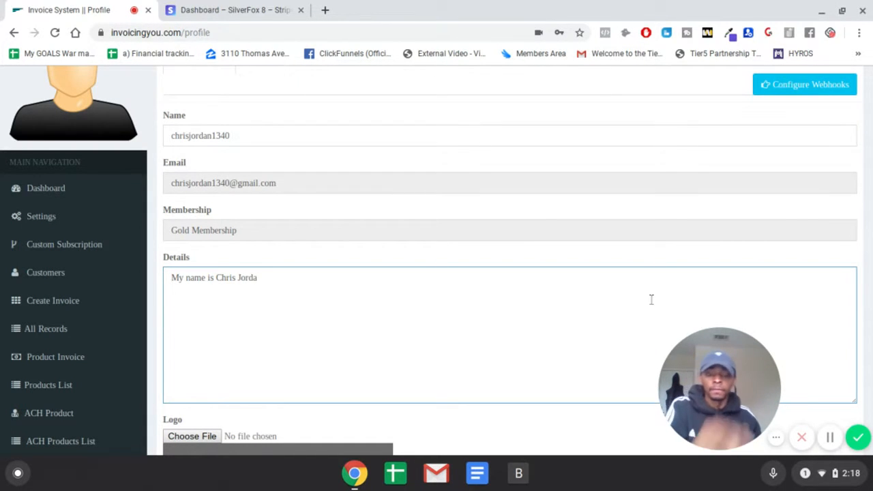
scroll(598, 346, down, 2)
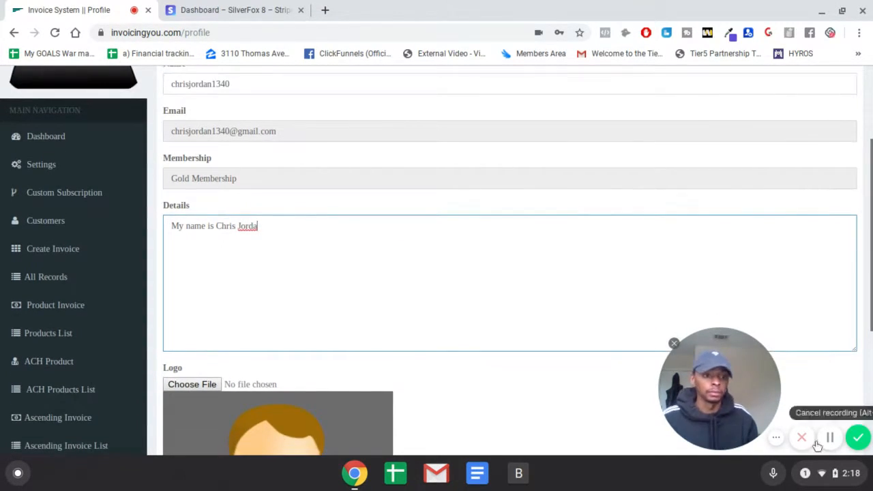
click(829, 438)
click(382, 382)
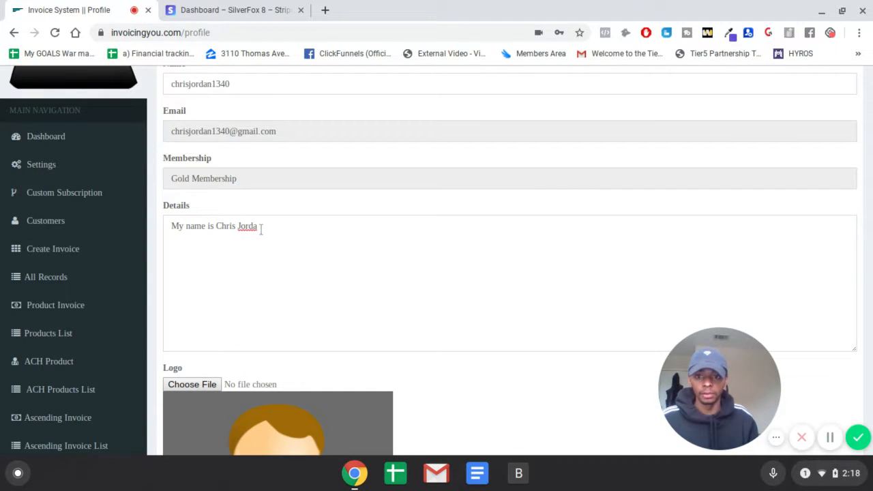
click(335, 235)
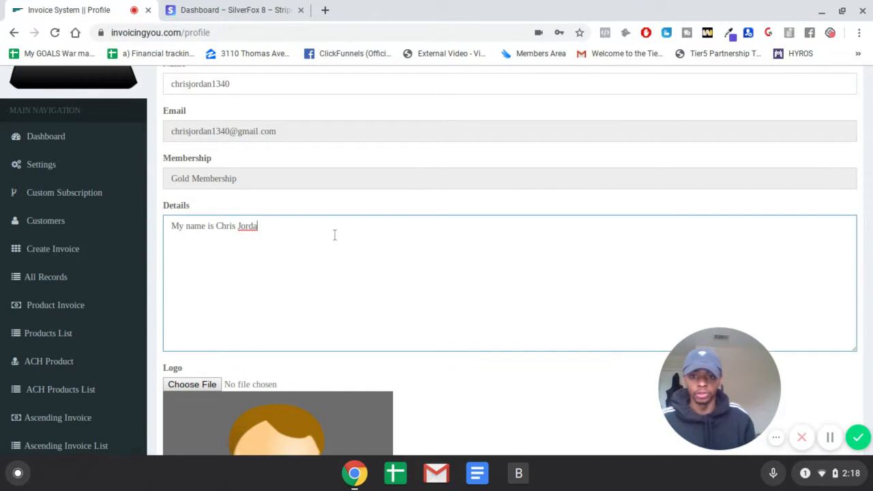
text(n)
scroll(316, 312, down, 4)
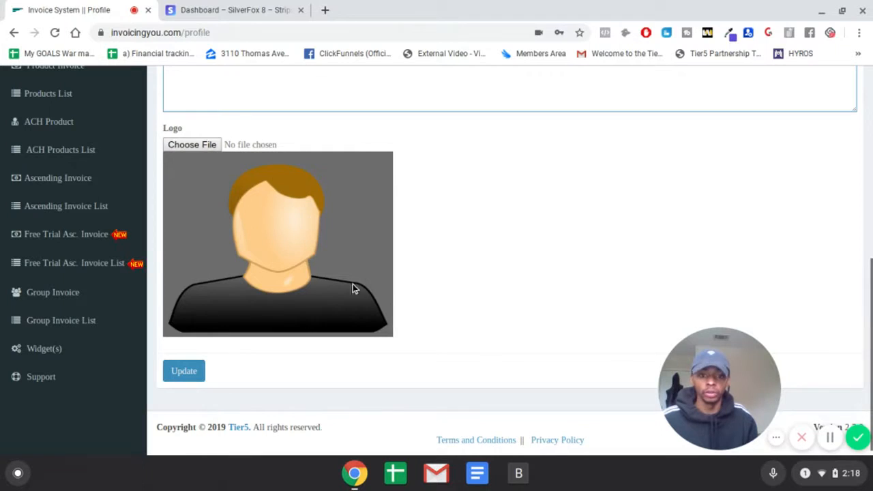
scroll(514, 294, up, 5)
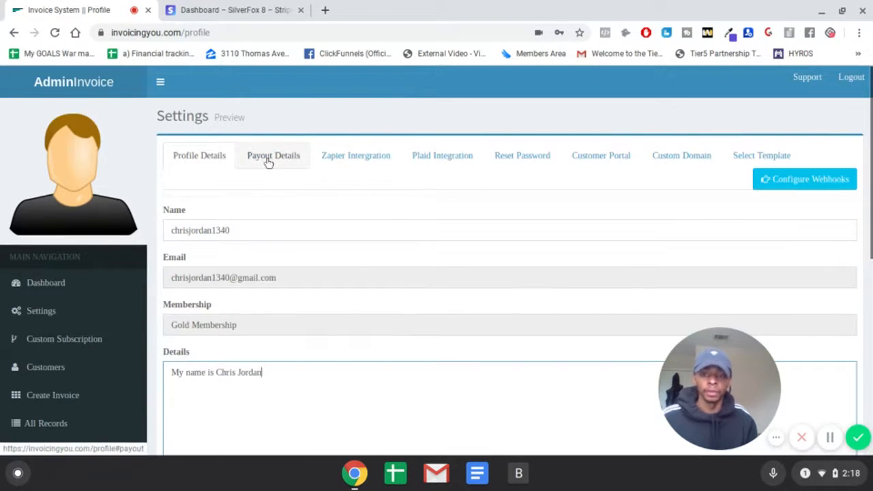
- Review the payout details, Zapier integration, Plaid integration and password reset sections of the settings
click(269, 162)
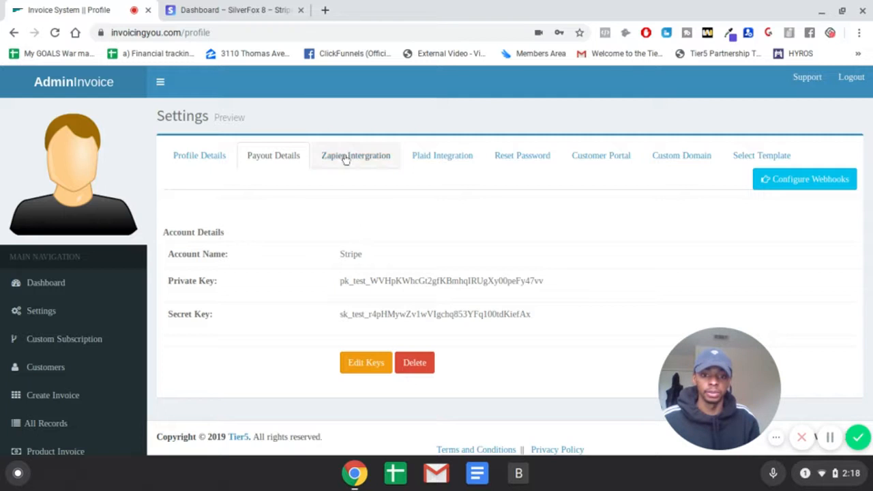
scroll(399, 228, down, 3)
scroll(453, 234, up, 3)
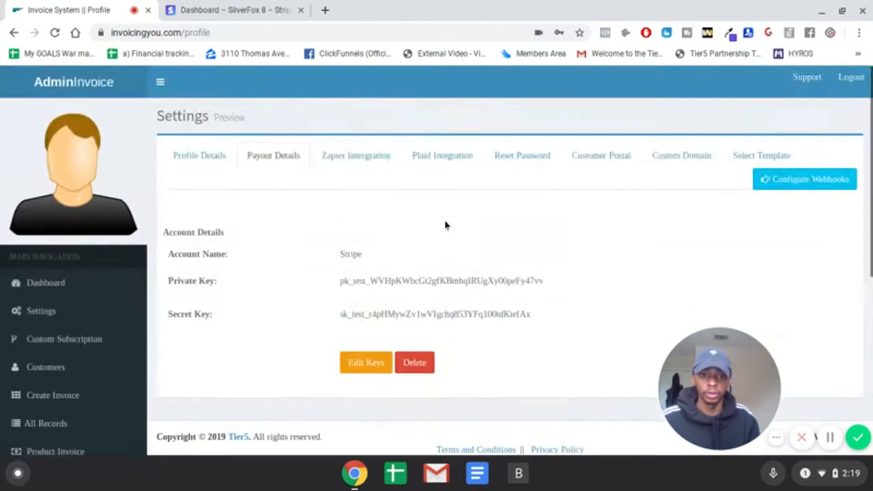
click(362, 168)
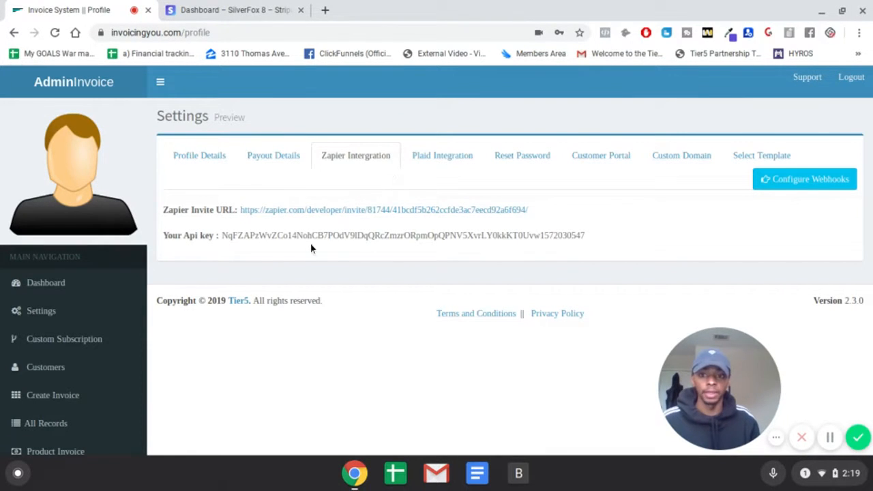
click(444, 153)
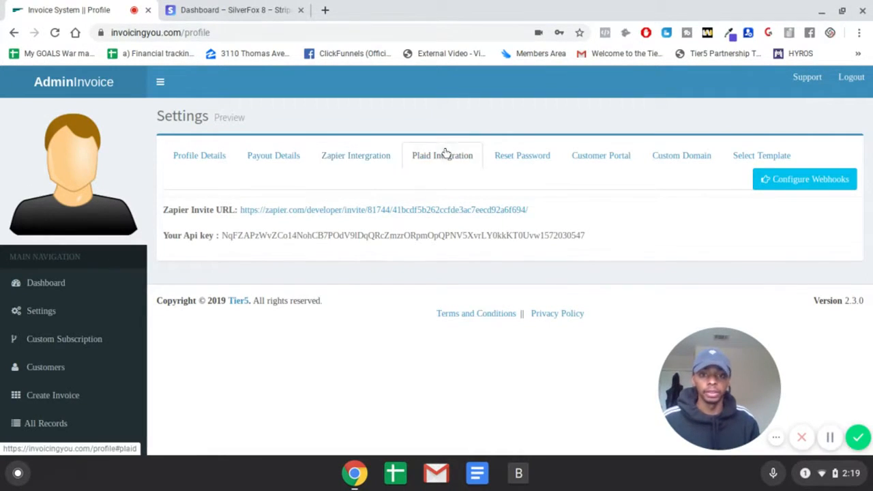
click(542, 156)
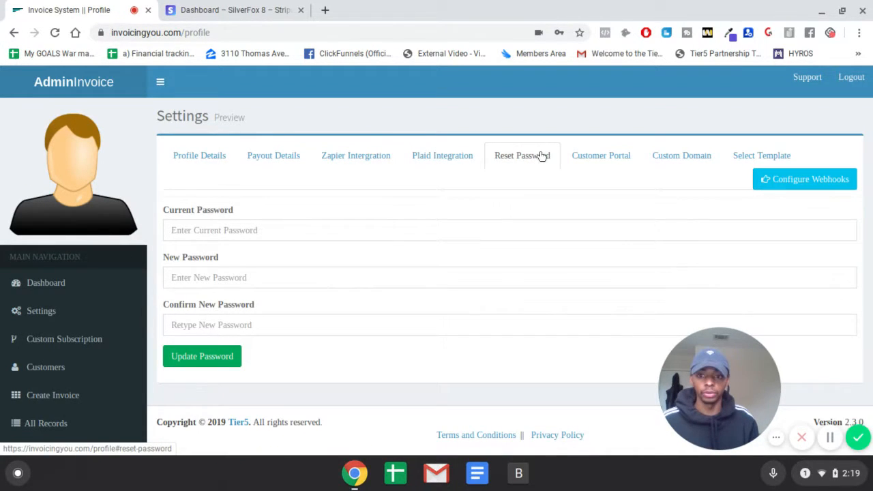
- Examine the Customer Portal settings for the customer login, registration and card update links
click(597, 161)
scroll(478, 227, down, 2)
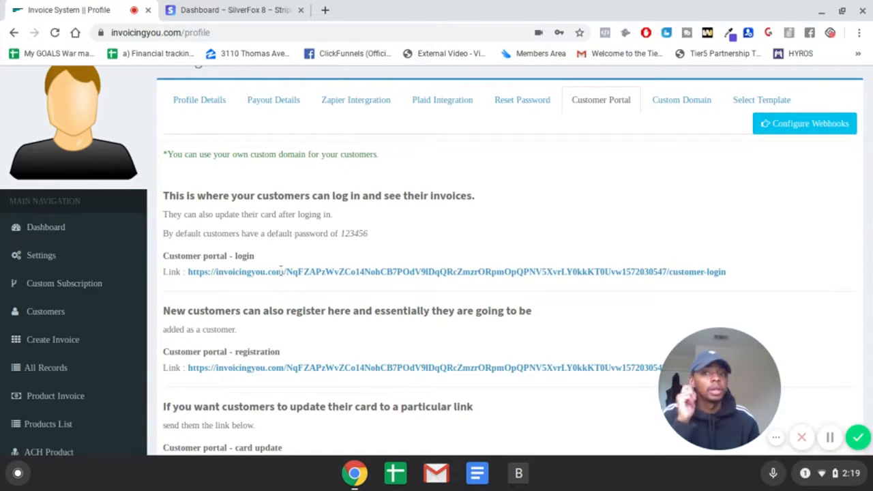
scroll(469, 216, down, 1)
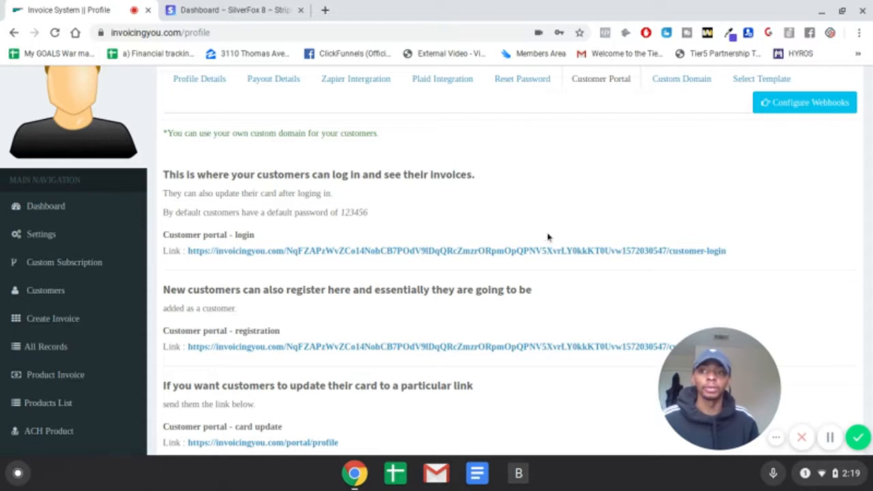
scroll(359, 332, down, 2)
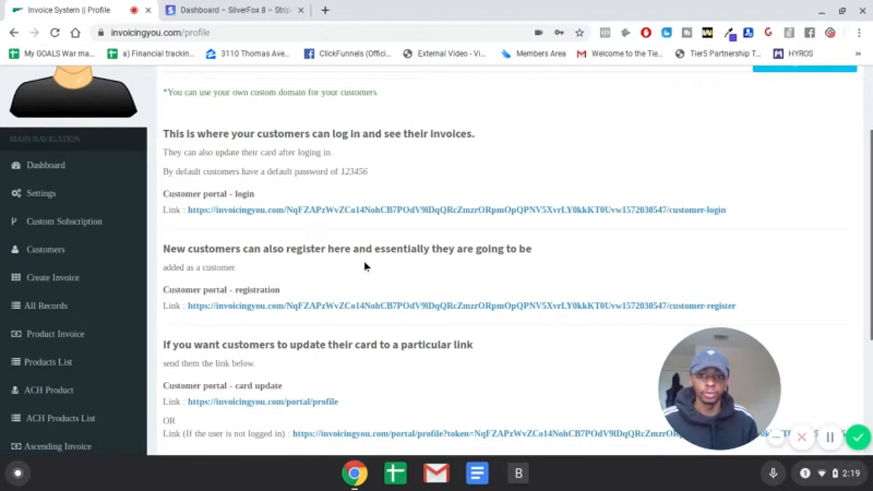
scroll(247, 321, down, 1)
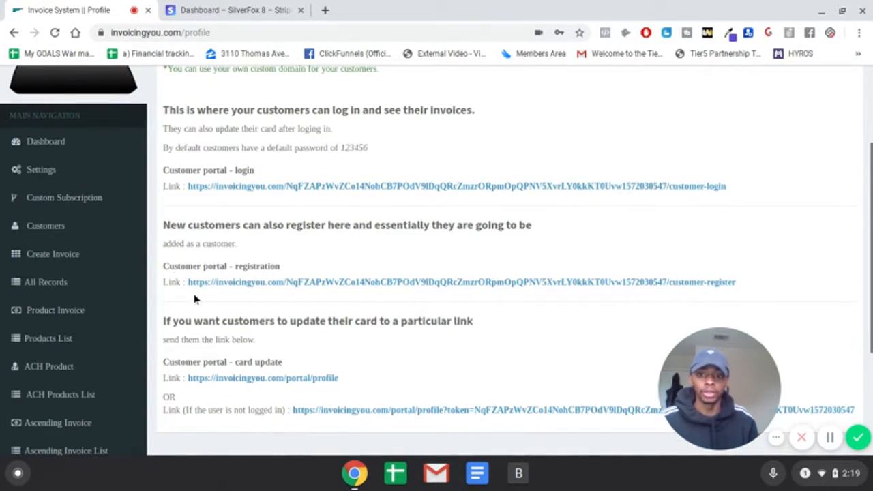
scroll(491, 337, down, 3)
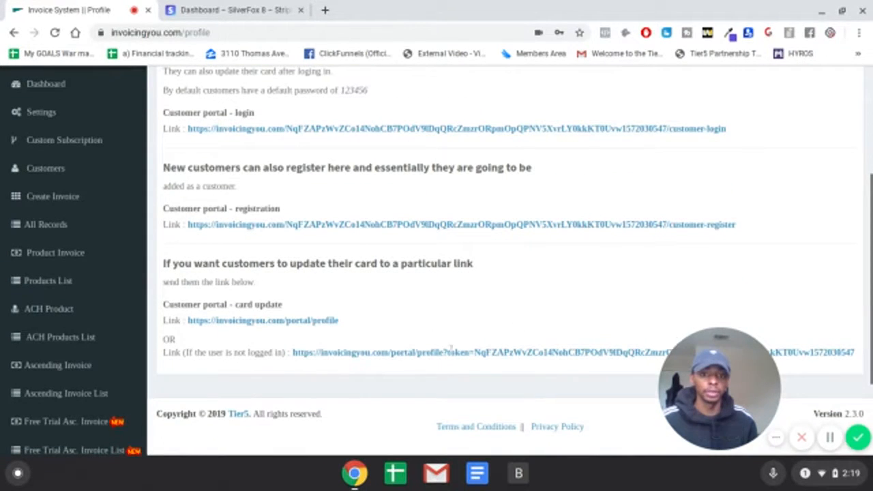
scroll(505, 314, down, 1)
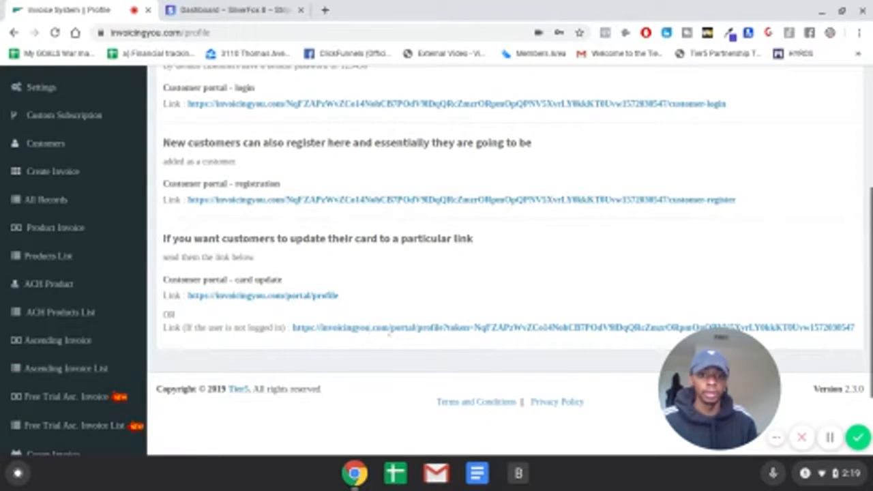
scroll(443, 232, up, 8)
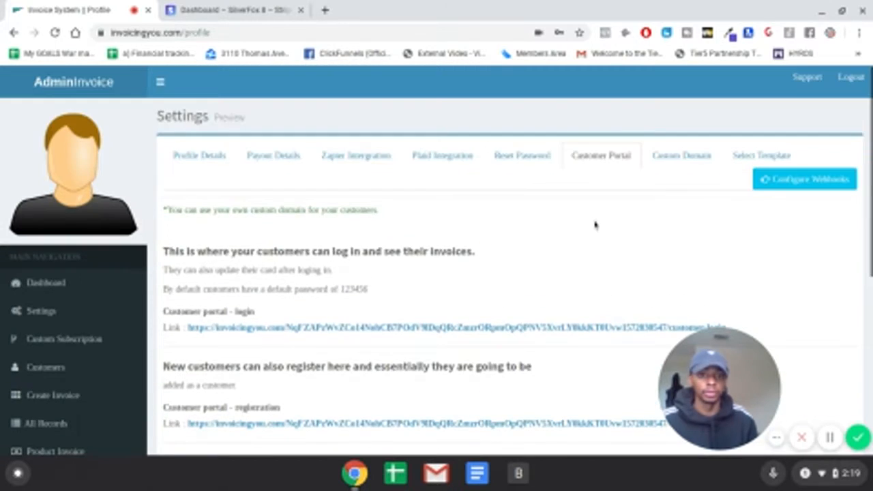
- Review the Custom Domain settings with their company name field, and browse the available invoice templates
click(667, 157)
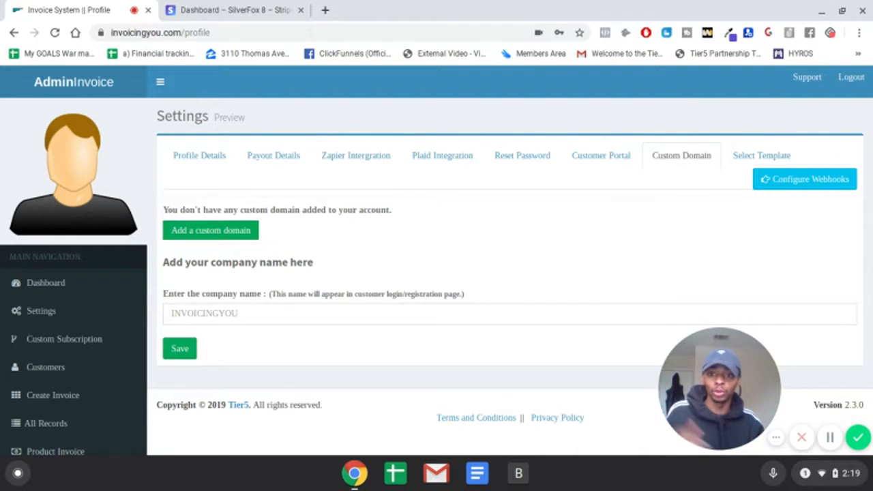
click(262, 311)
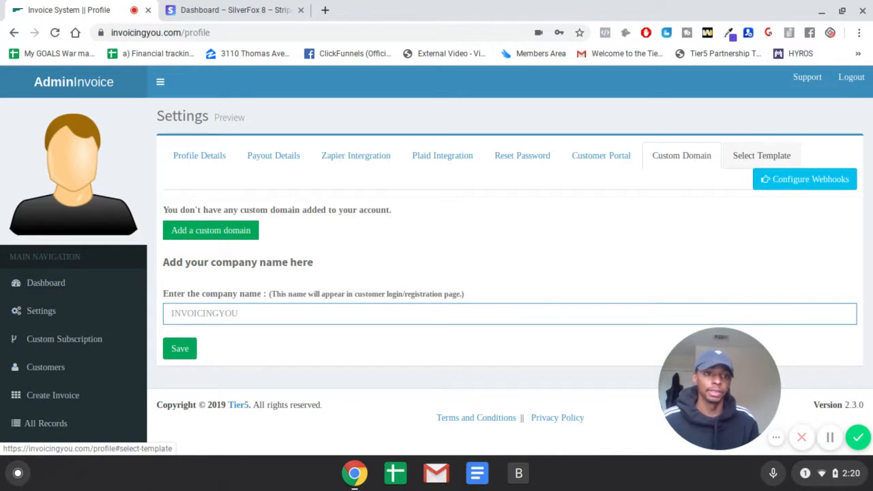
click(743, 154)
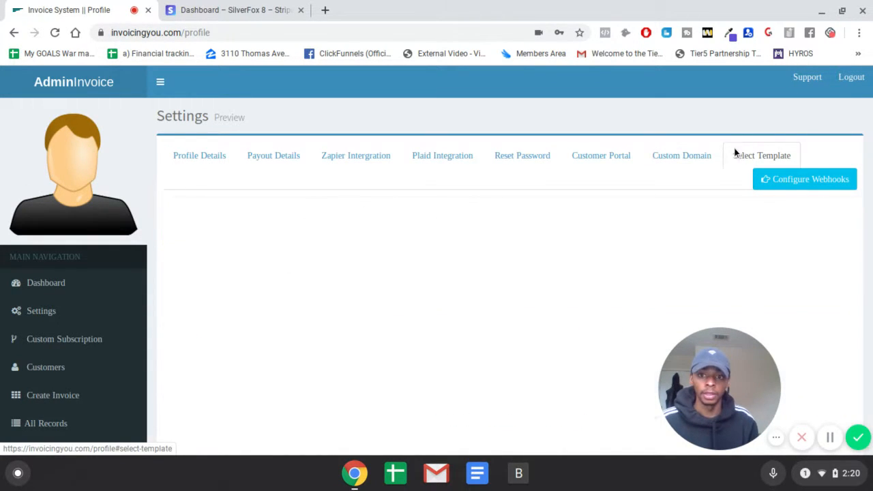
scroll(429, 279, down, 2)
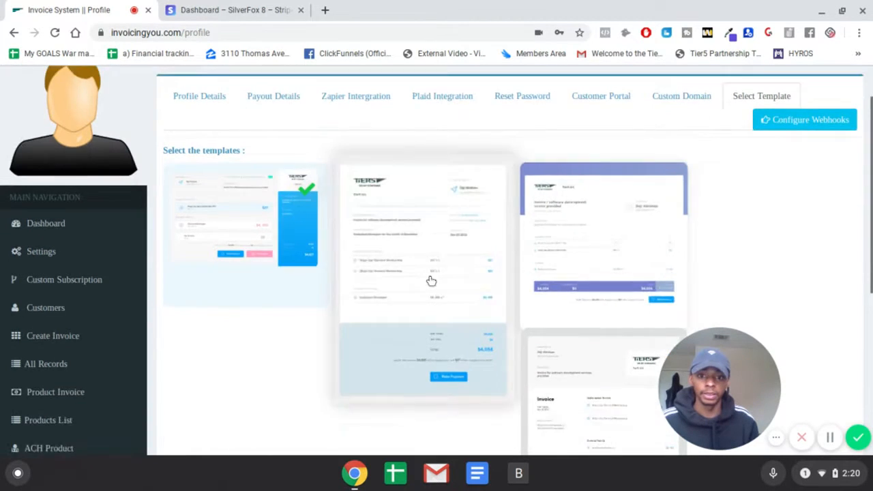
- Compare the layouts of the invoice templates, from the currently chosen one to the pink-and-blue sidebar design at the end of the page
scroll(307, 225, up, 1)
scroll(307, 229, up, 1)
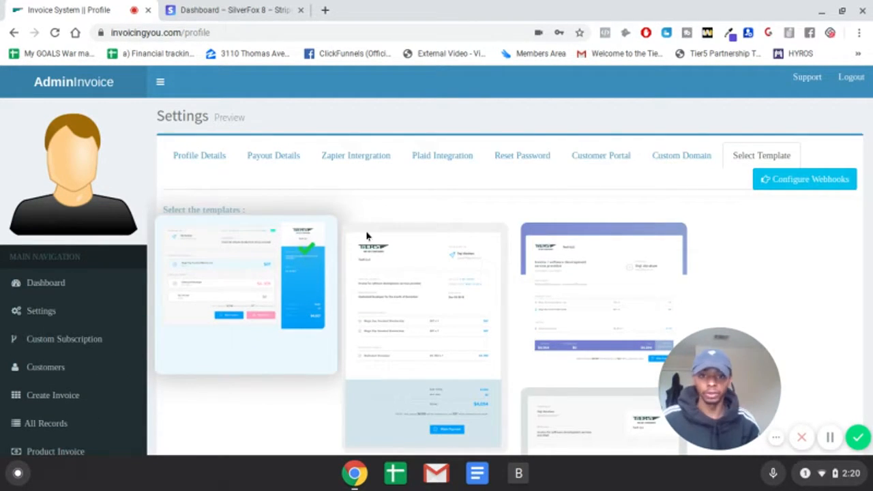
scroll(474, 278, down, 2)
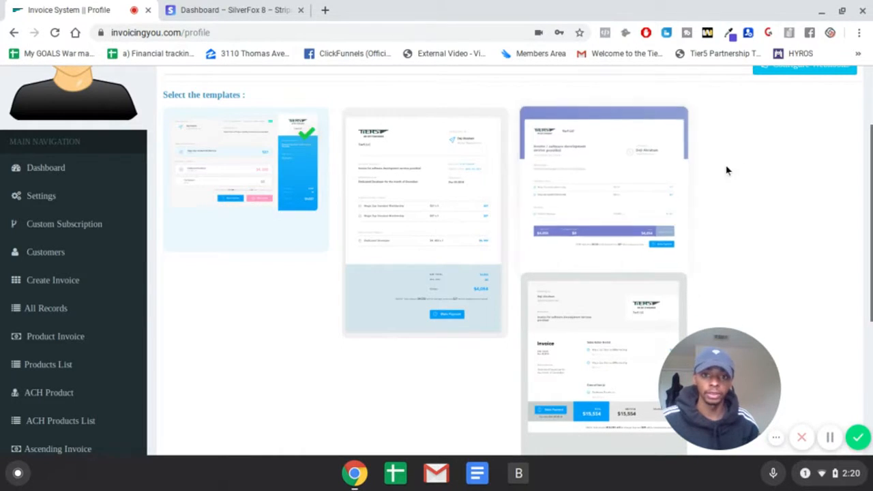
scroll(542, 216, down, 4)
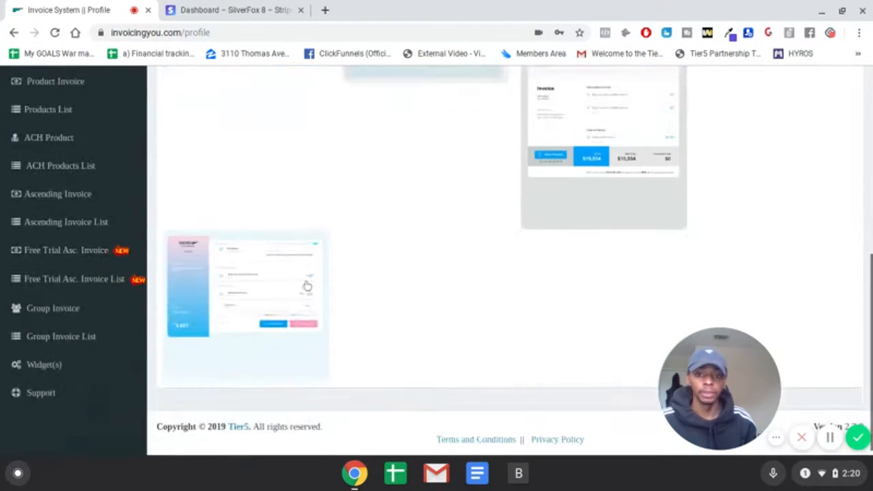
scroll(307, 294, up, 10)
scroll(330, 283, down, 1)
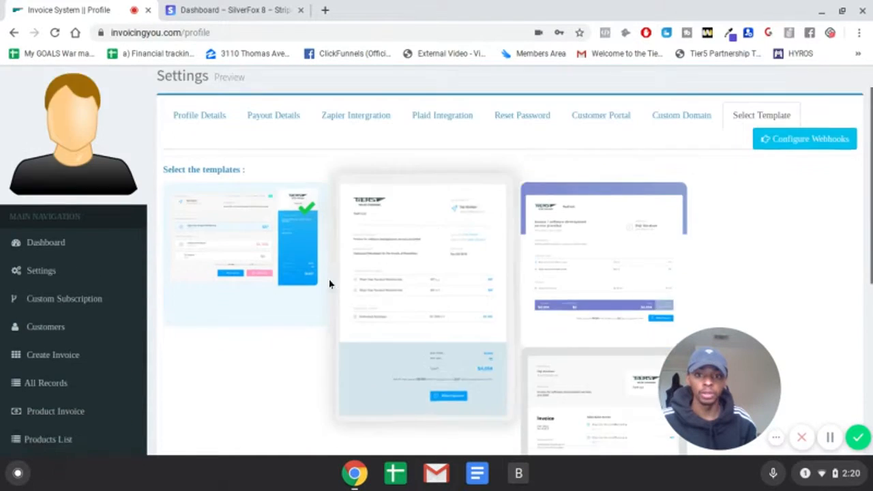
scroll(375, 259, down, 3)
scroll(307, 177, up, 2)
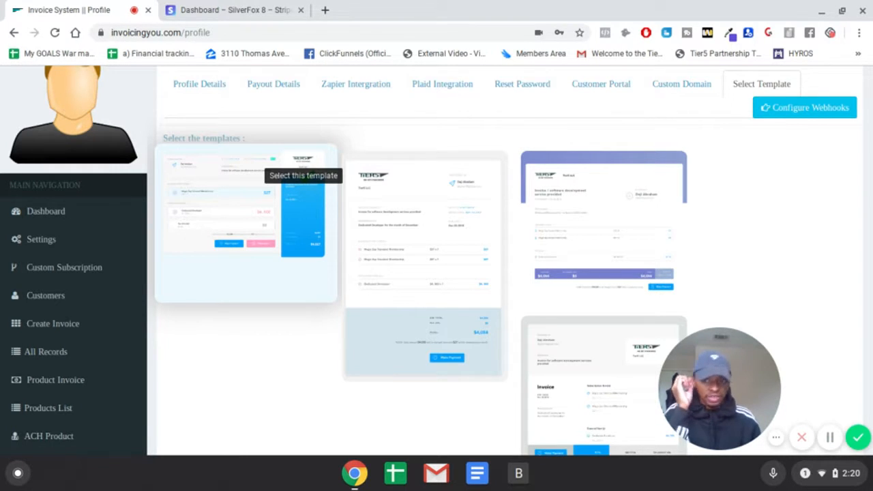
- Choose the first invoice template, with the blue summary panel, and open the Custom Subscription page
click(182, 168)
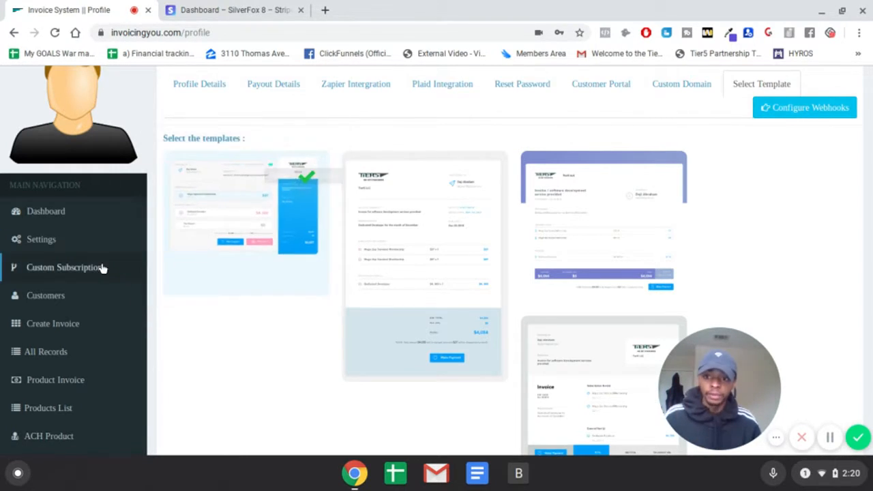
click(102, 268)
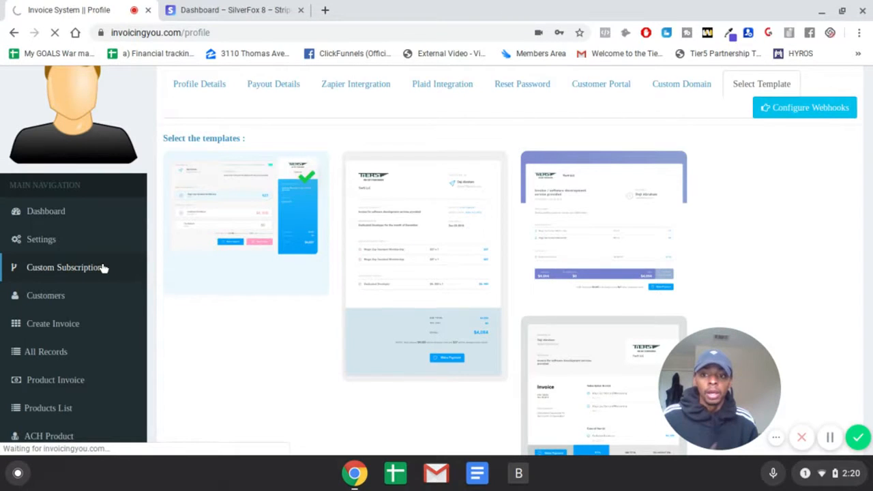
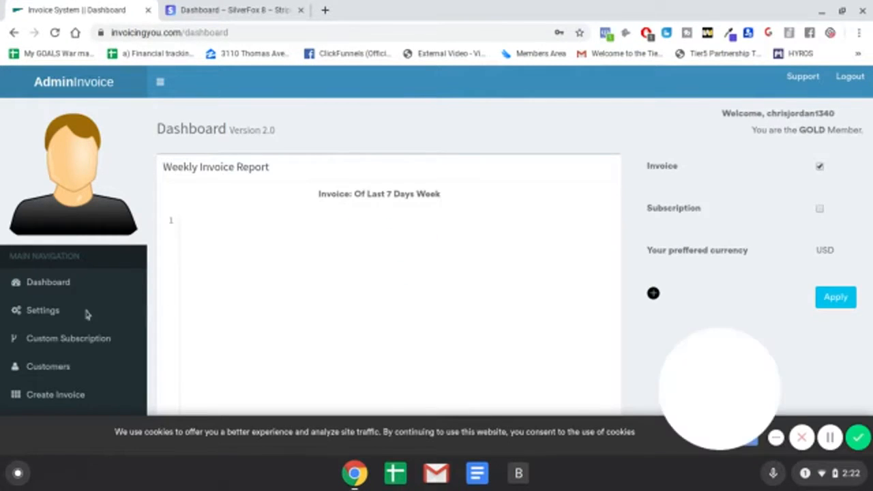
- View the Customers list and open the Create Invoice form
scroll(82, 348, down, 1)
click(101, 342)
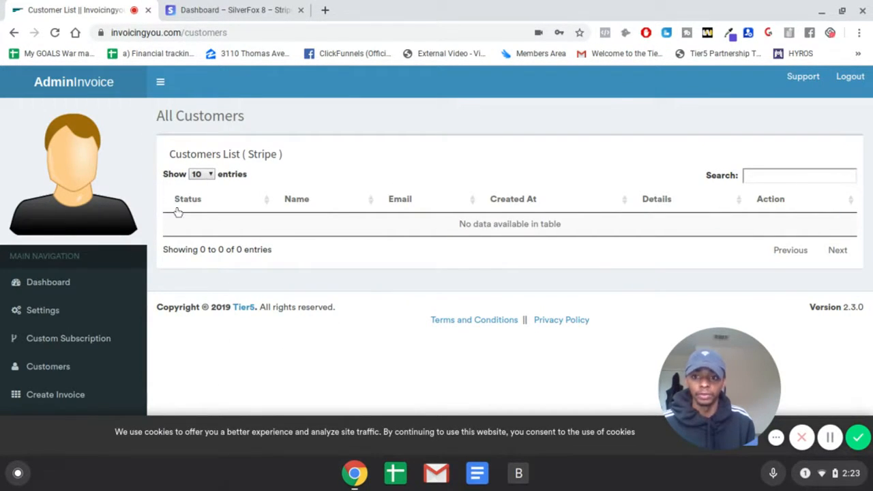
scroll(201, 207, down, 2)
scroll(96, 374, down, 2)
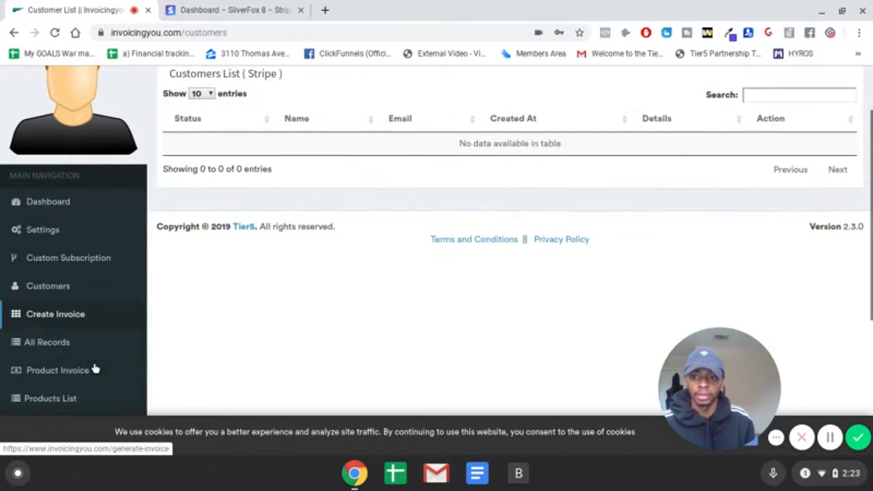
click(98, 315)
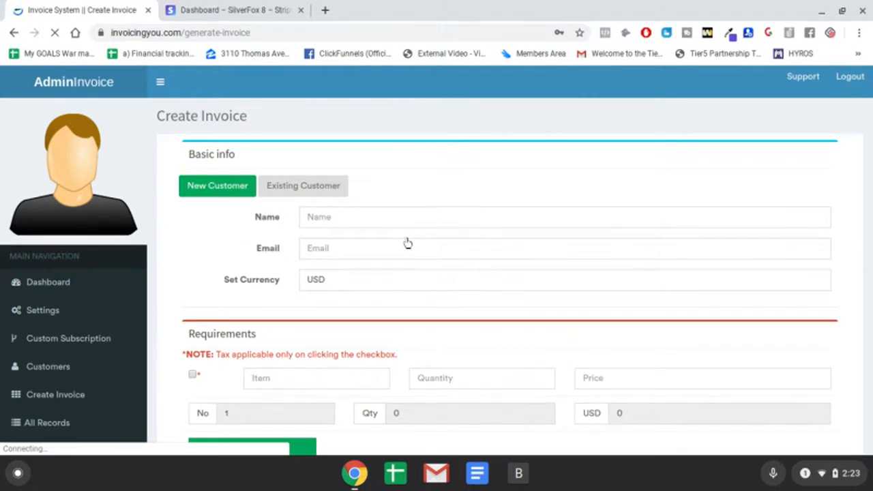
- Enter the new customer's name and email in the invoice's basic info
scroll(407, 242, down, 1)
click(443, 196)
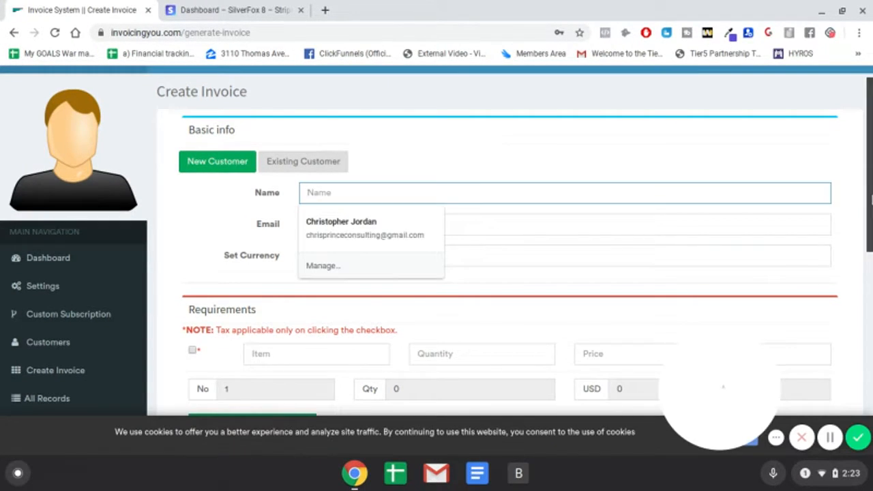
text(J)
key(BackSpace)
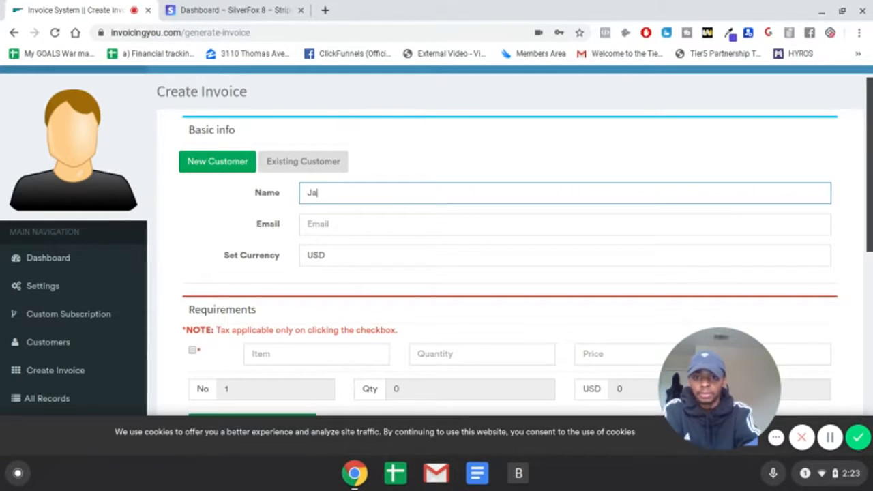
click(491, 224)
text(Jcac)
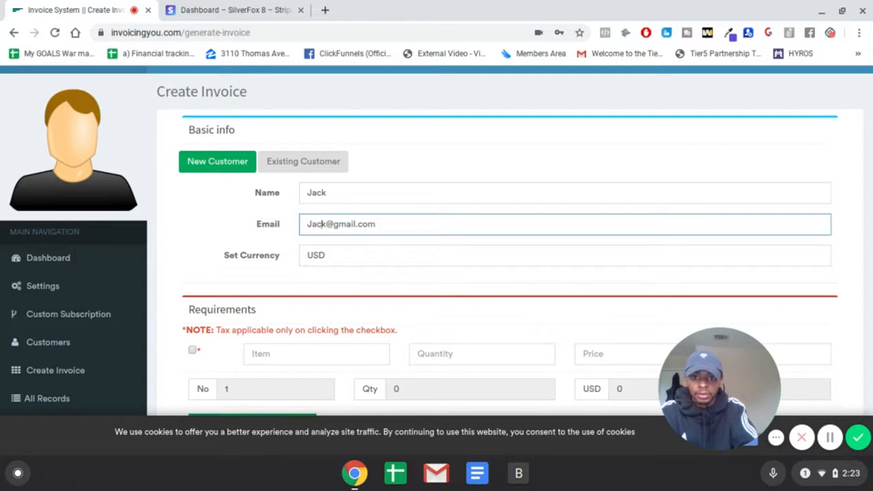
text(test)
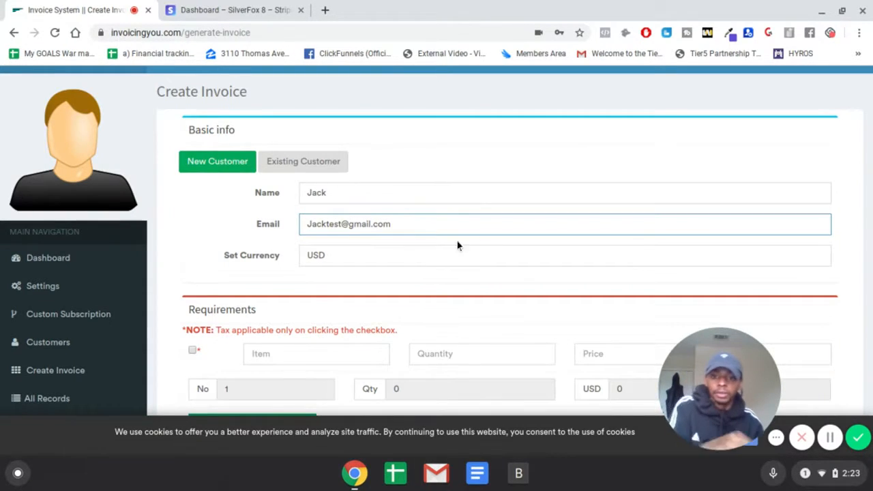
click(309, 276)
click(830, 437)
click(550, 348)
- Add two extra item rows to the invoice requirements and delete both of them again
scroll(273, 332, down, 3)
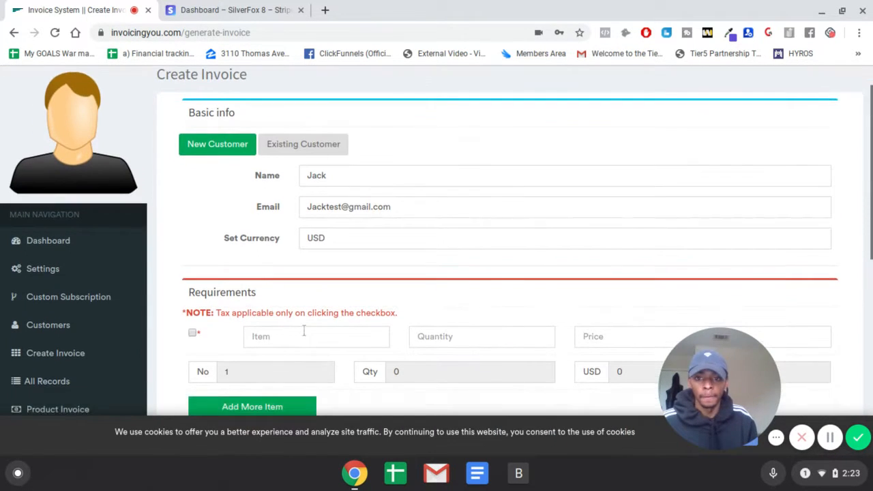
click(350, 251)
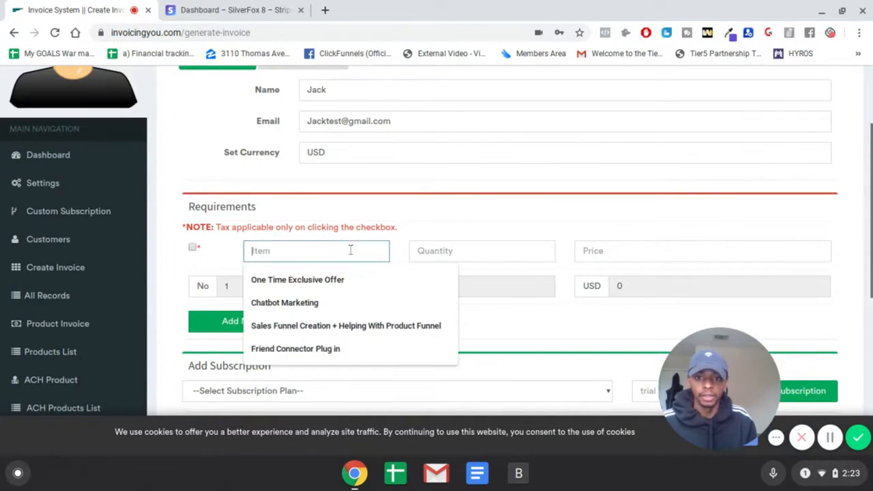
click(465, 195)
scroll(464, 199, down, 1)
scroll(469, 198, up, 2)
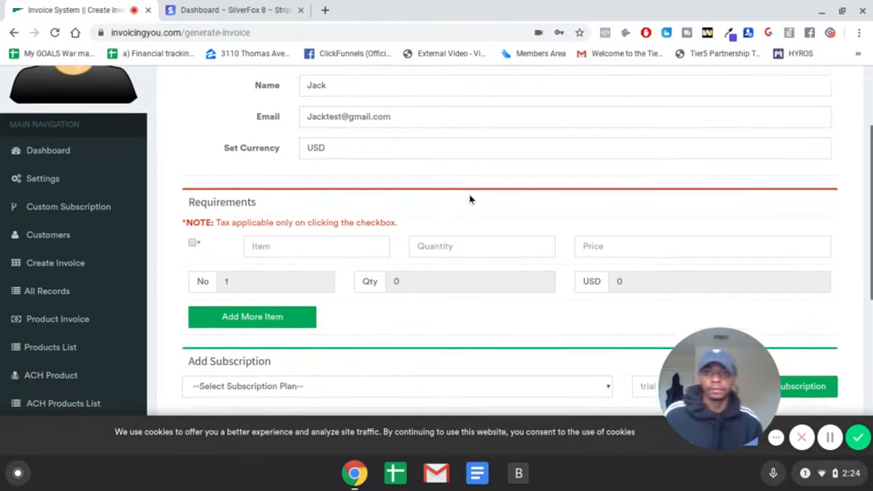
scroll(351, 296, down, 3)
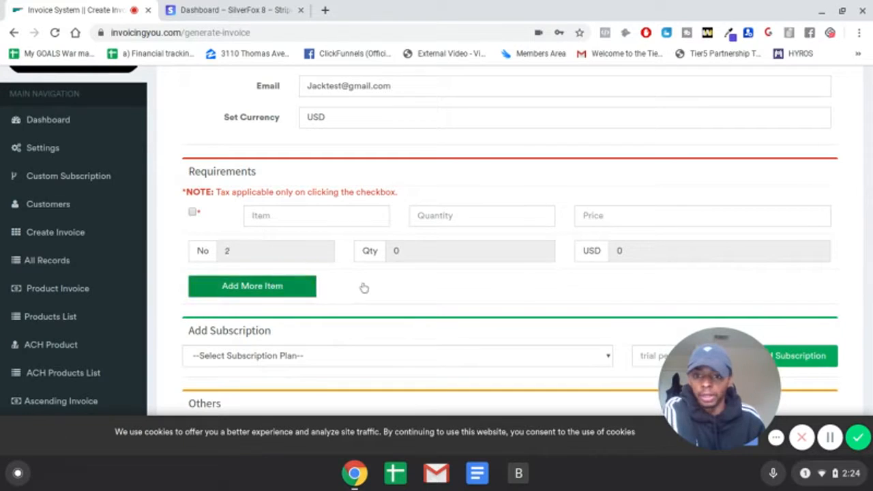
click(308, 285)
scroll(312, 280, down, 1)
click(295, 279)
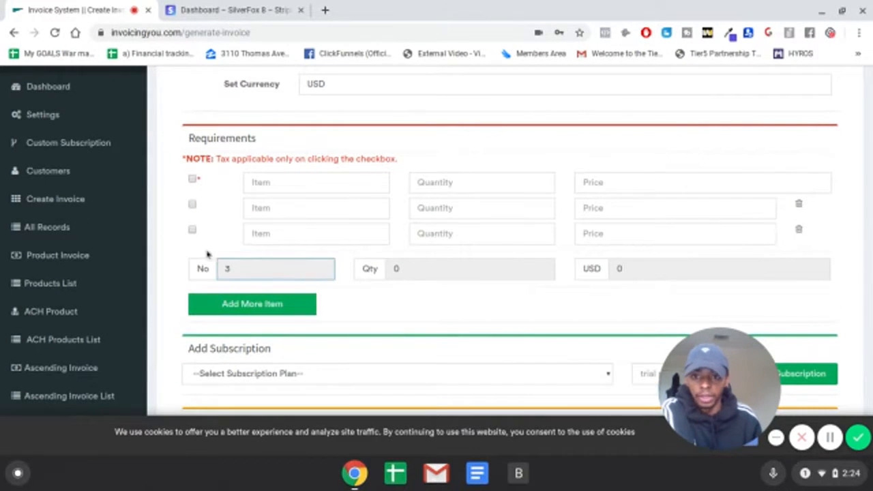
click(797, 229)
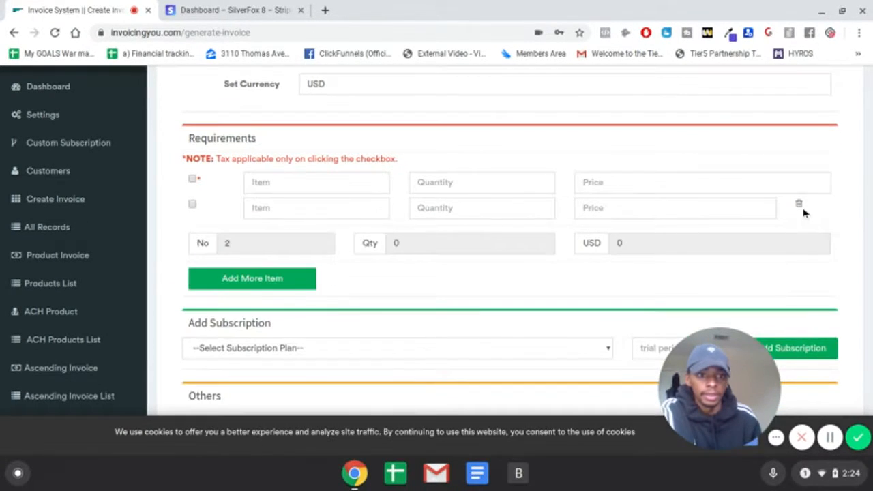
click(799, 207)
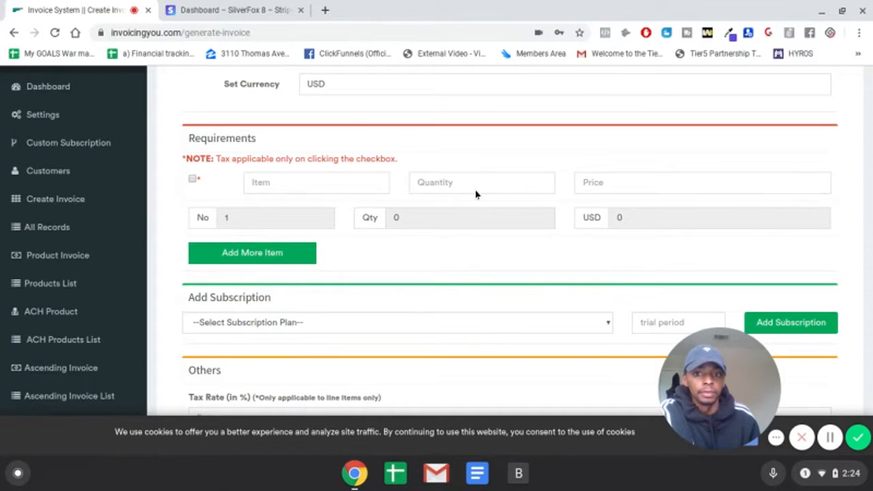
- Fill in the requirements row with item RC, quantity 1 and price 47
text(Rob)
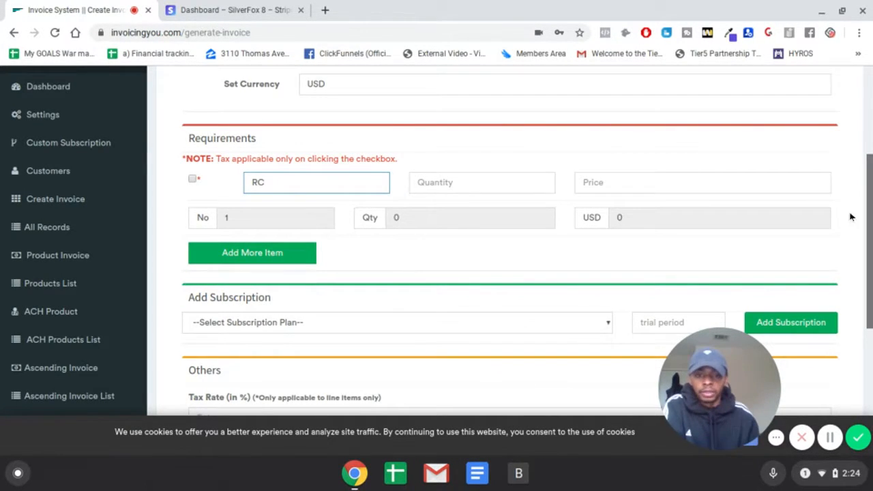
click(544, 180)
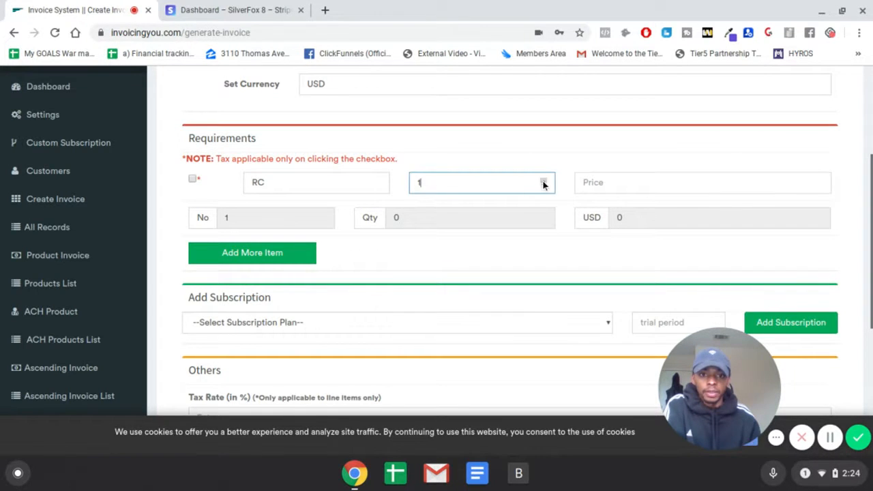
click(580, 182)
text(1)
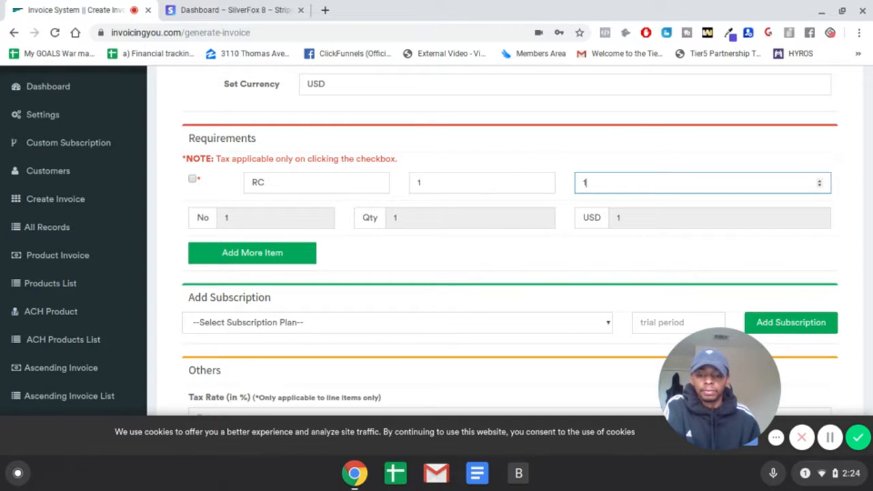
key(BackSpace)
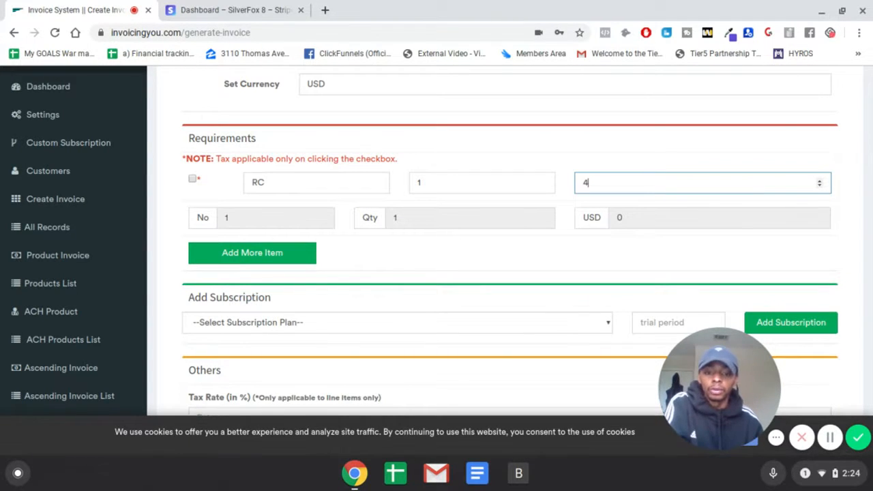
click(563, 145)
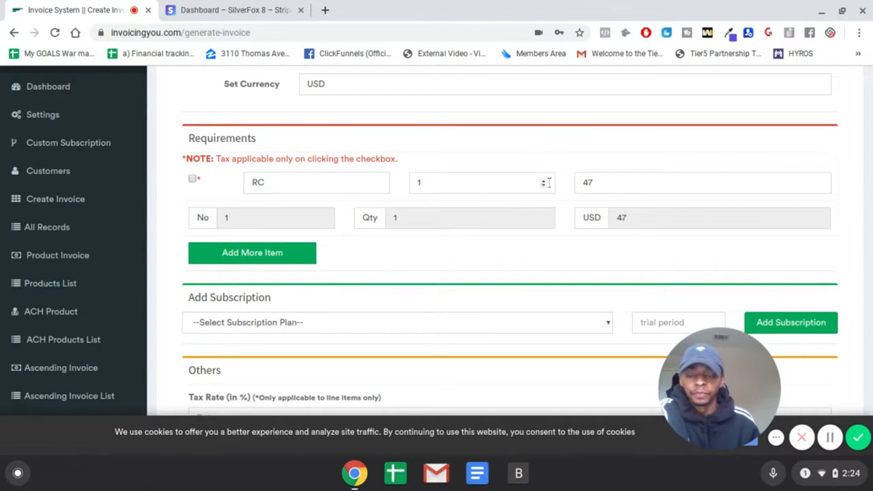
- Choose RC as the subscription plan for the invoice
scroll(446, 250, down, 1)
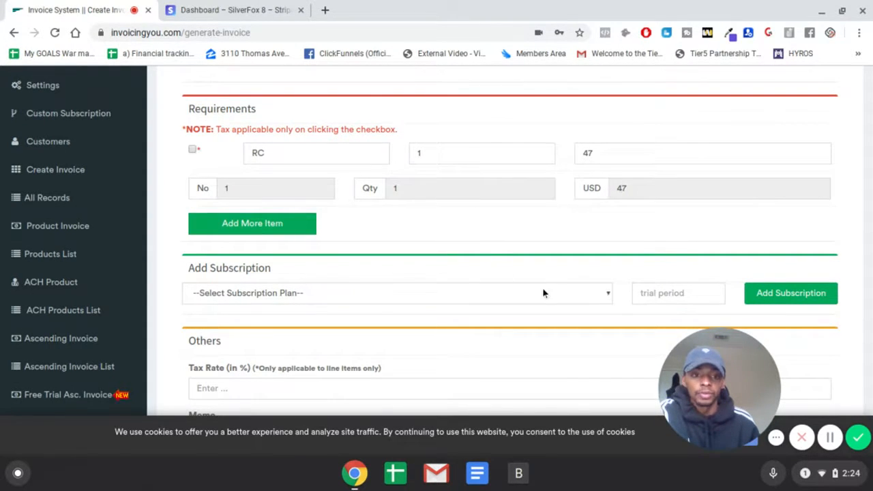
scroll(293, 264, down, 2)
click(339, 240)
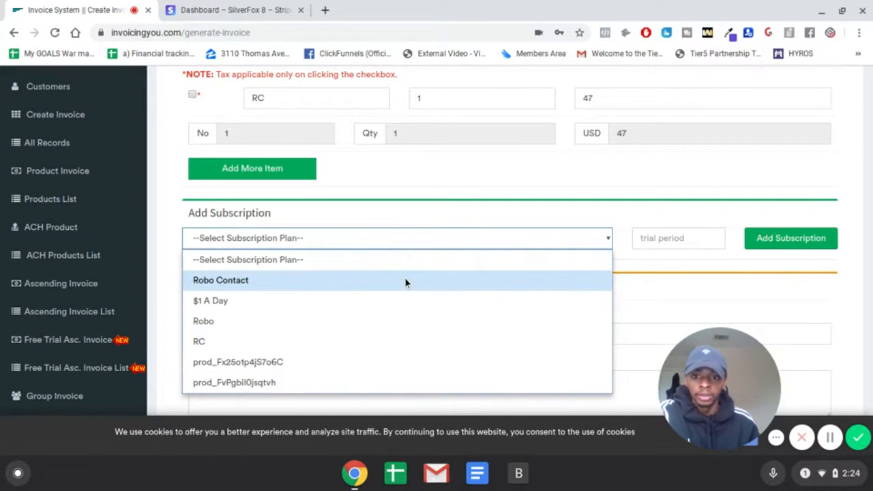
click(296, 342)
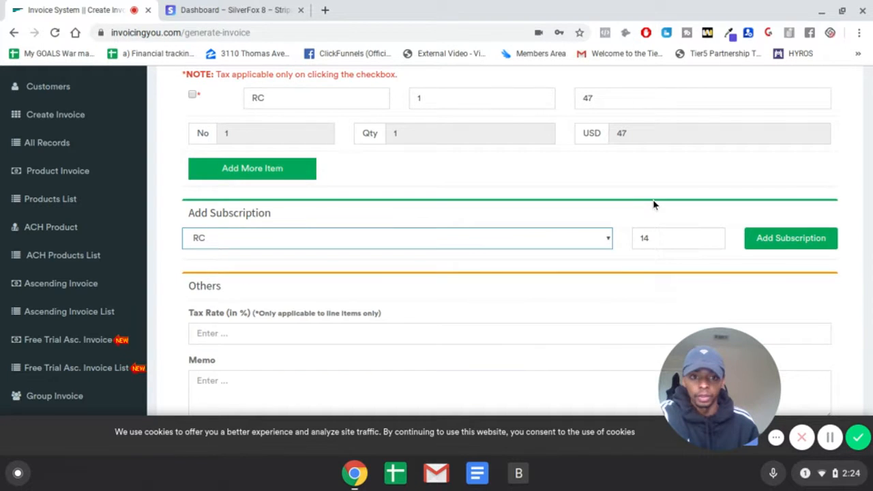
scroll(653, 204, up, 3)
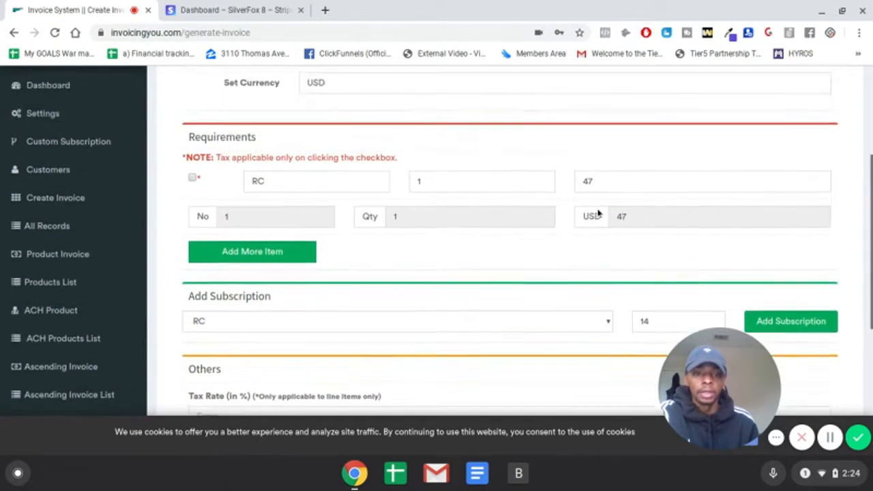
scroll(631, 204, down, 2)
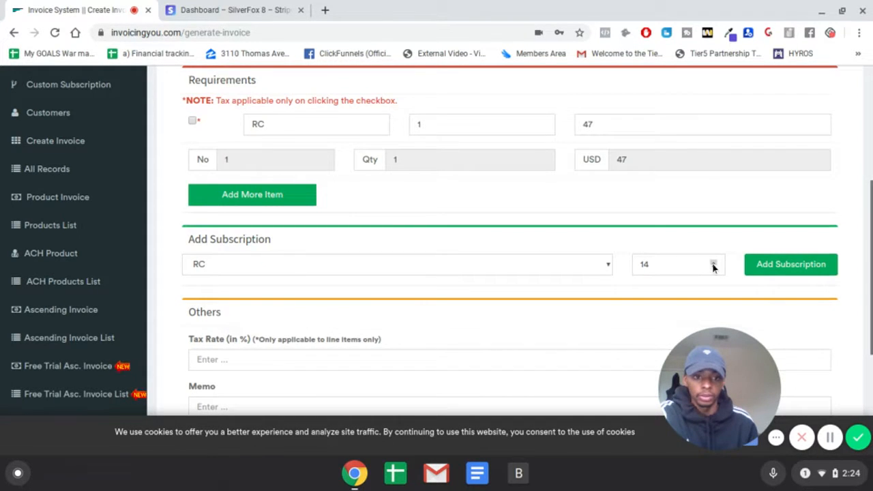
- Set the invoice's tax rate to 8 percent
scroll(590, 220, down, 1)
scroll(341, 232, down, 1)
click(317, 218)
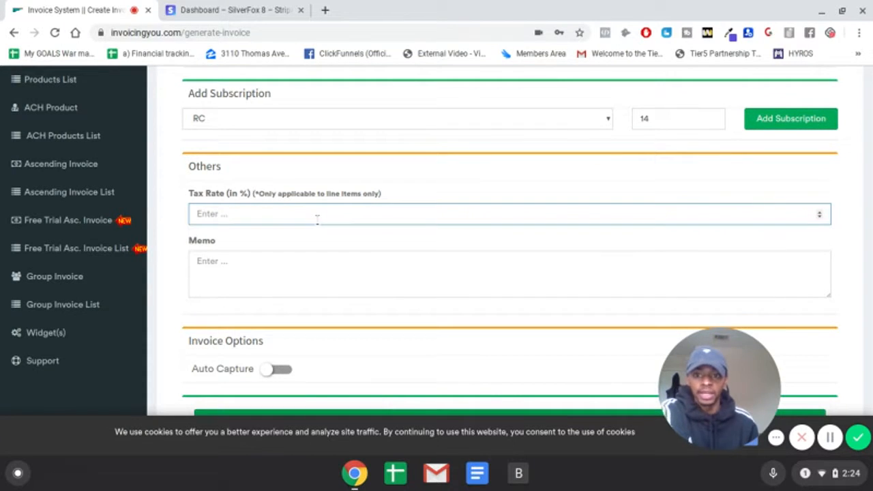
text(7)
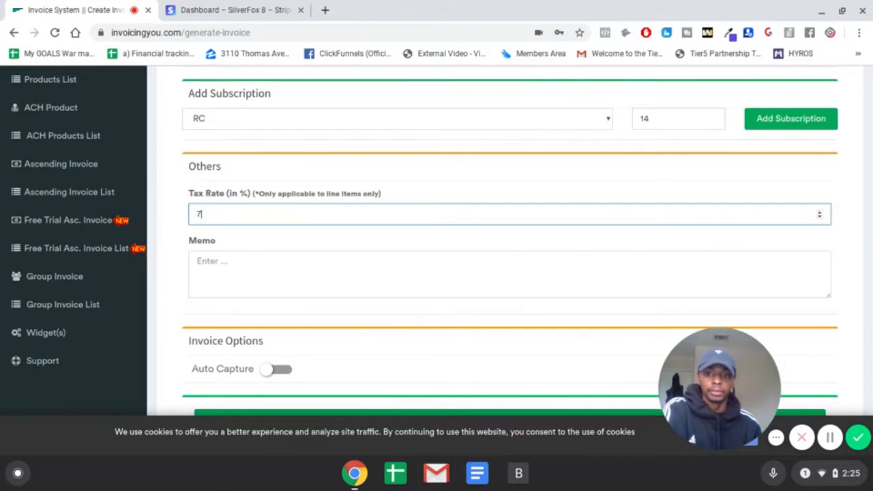
key(BackSpace)
text(8)
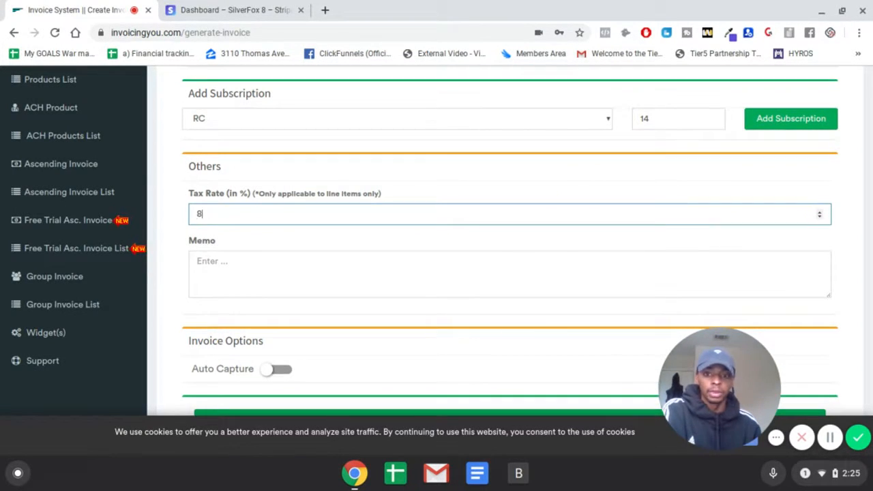
click(371, 222)
- Mark the RC line item as taxable in the requirements
scroll(316, 273, down, 1)
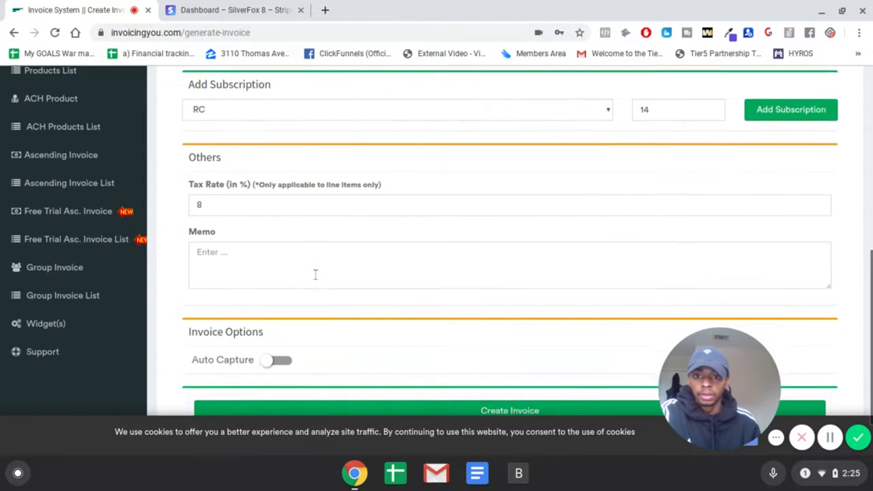
click(329, 250)
scroll(286, 218, up, 5)
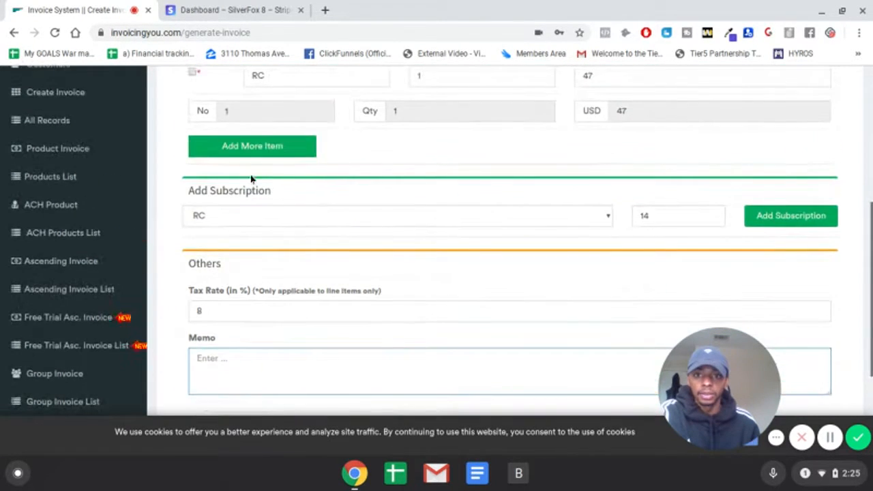
scroll(235, 159, up, 2)
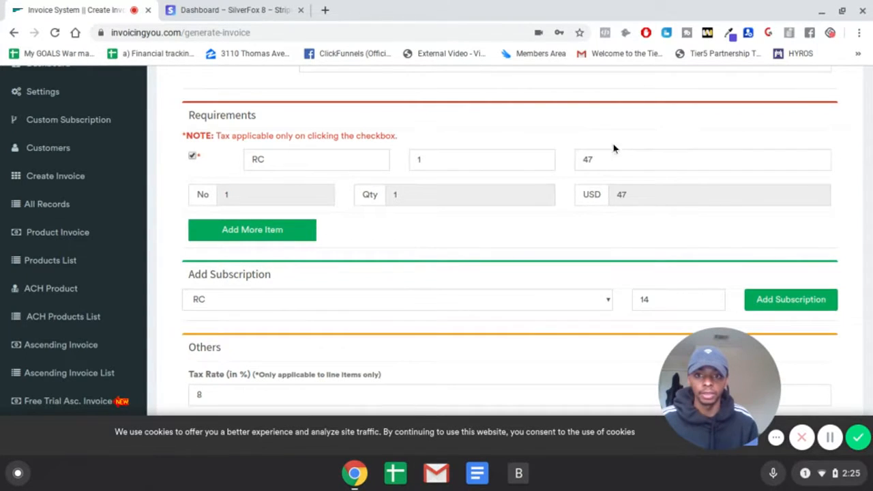
- Enter the memo "RC Memo" and create the invoice
scroll(603, 146, down, 3)
click(631, 237)
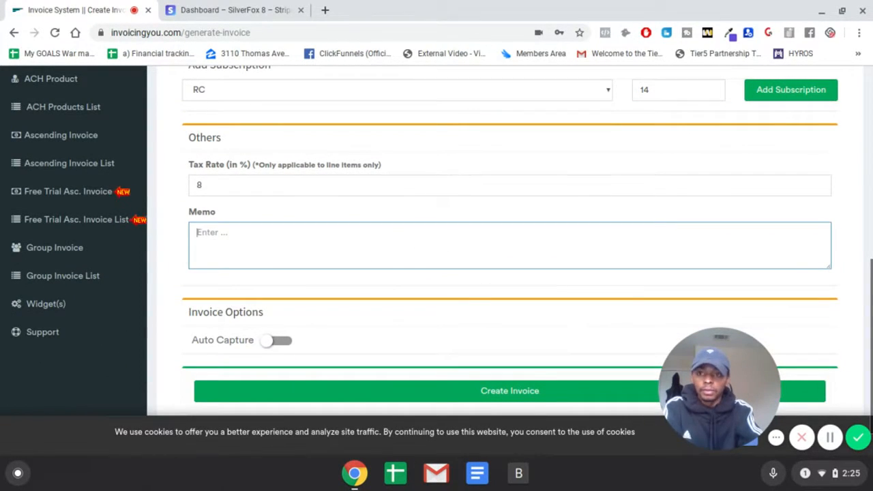
text(RC)
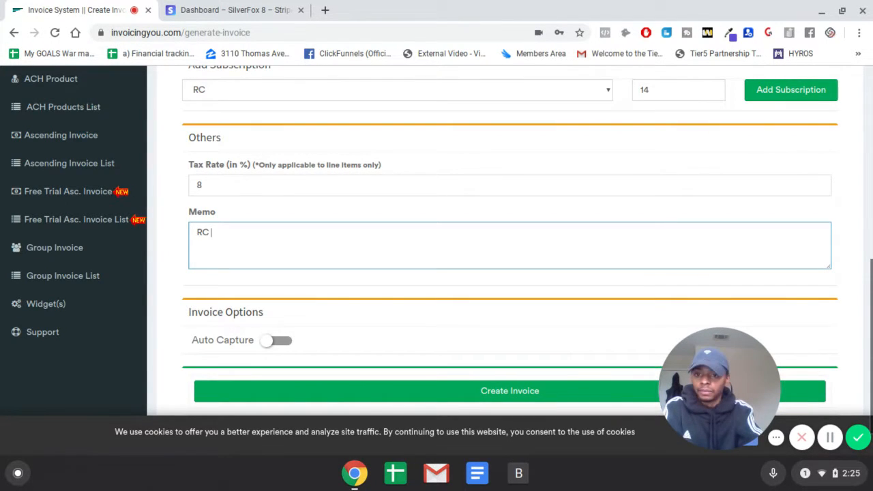
text( Memo)
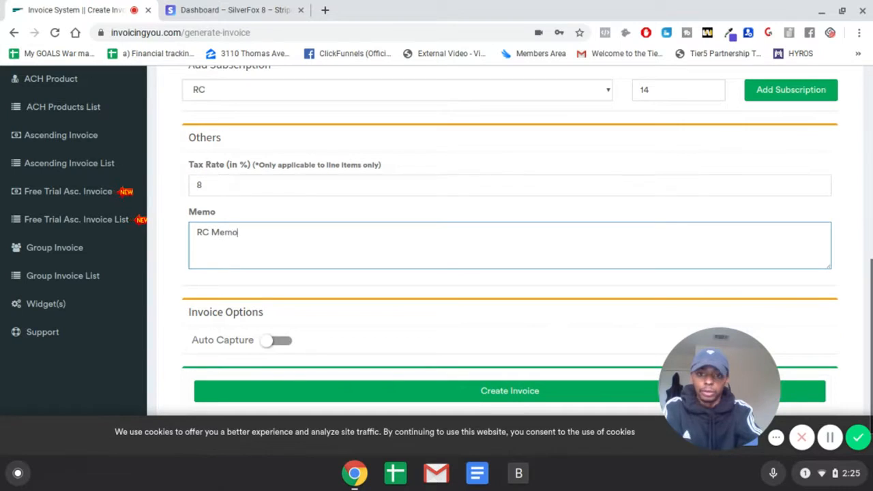
scroll(288, 301, down, 1)
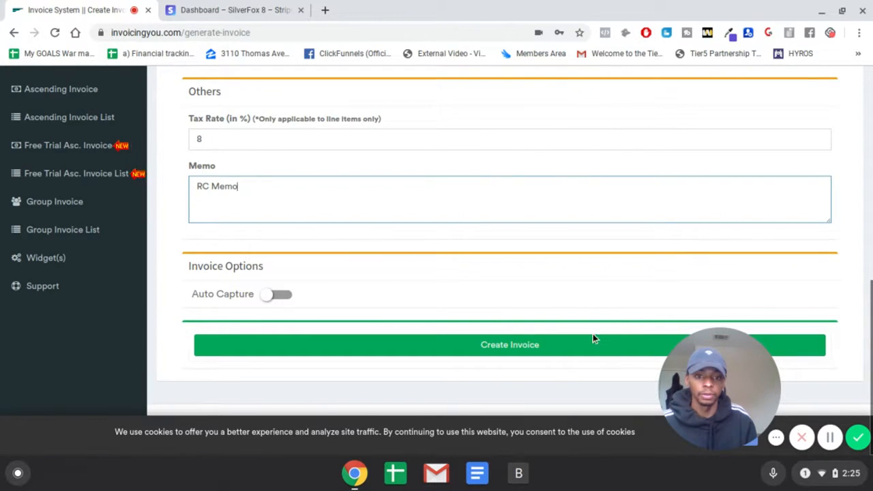
click(530, 346)
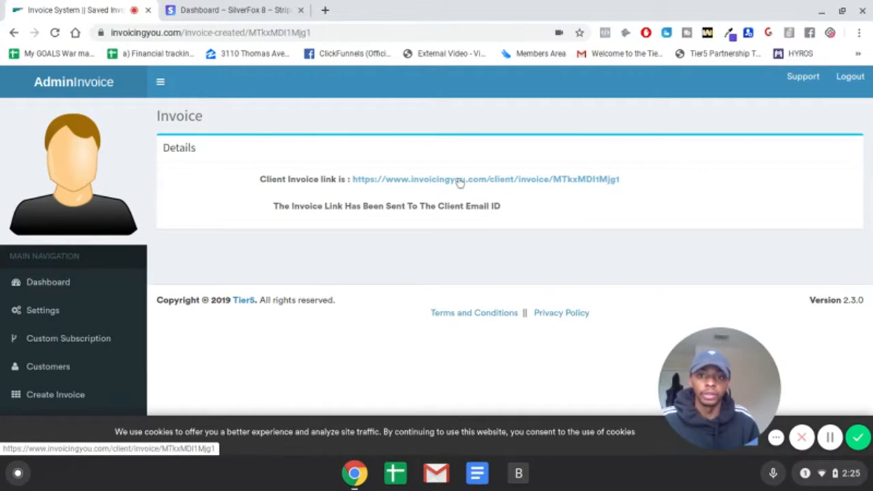
- Copy the client invoice link and load it in a new browser tab
right_click(458, 181)
click(516, 296)
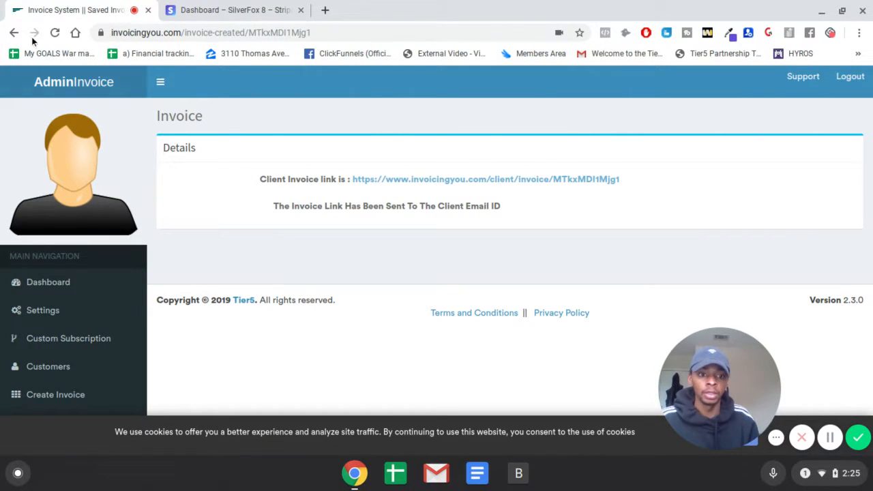
scroll(344, 169, down, 2)
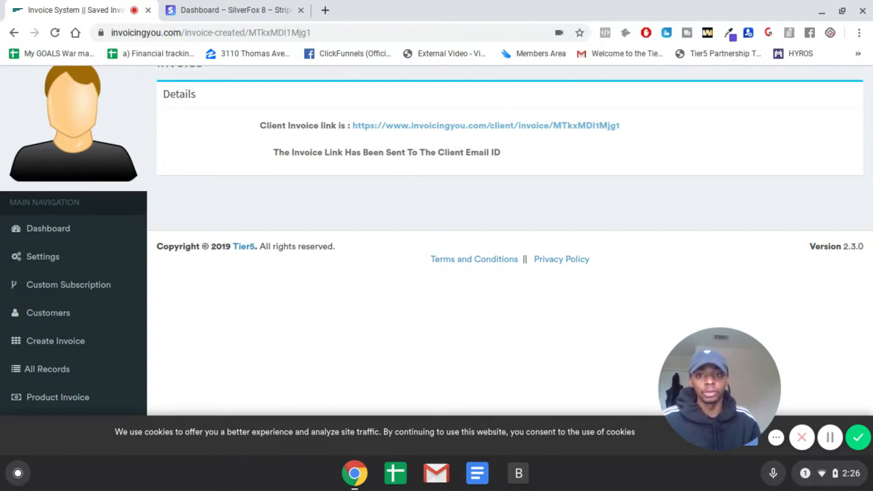
click(325, 9)
key(ctrl+v)
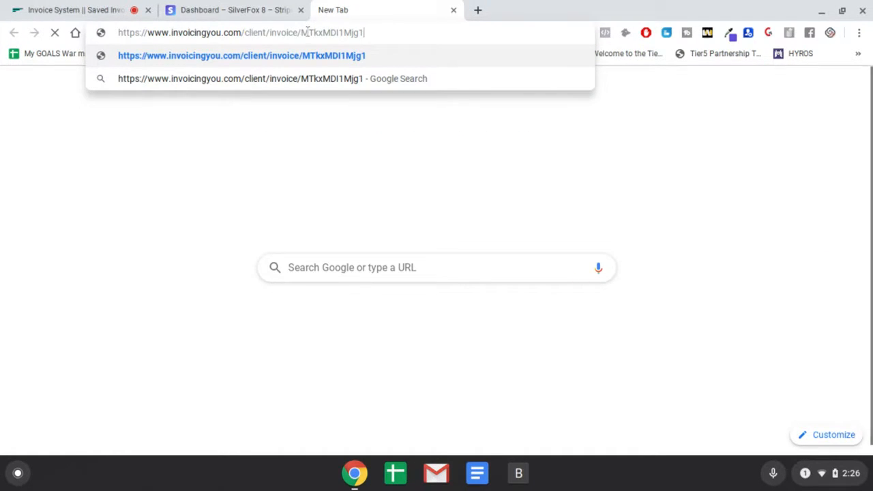
key(Return)
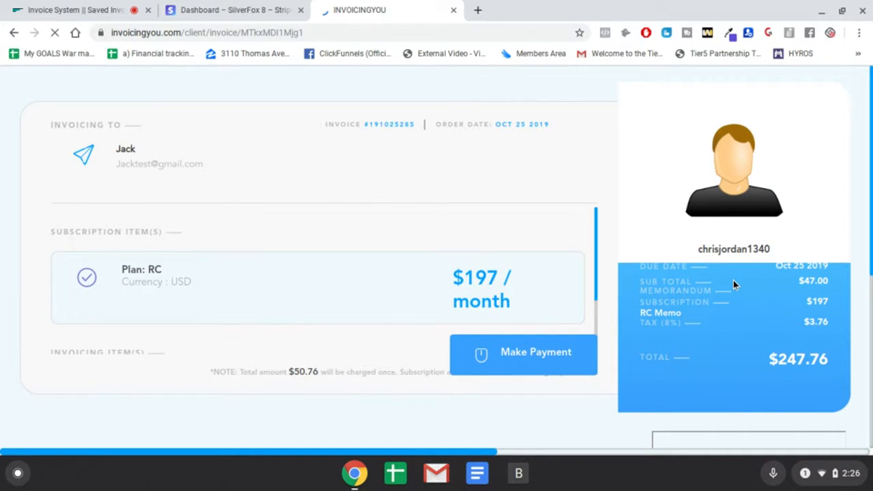
- Examine the client invoice's subscription plan, invoiced item, tax, memo and total
scroll(430, 263, down, 2)
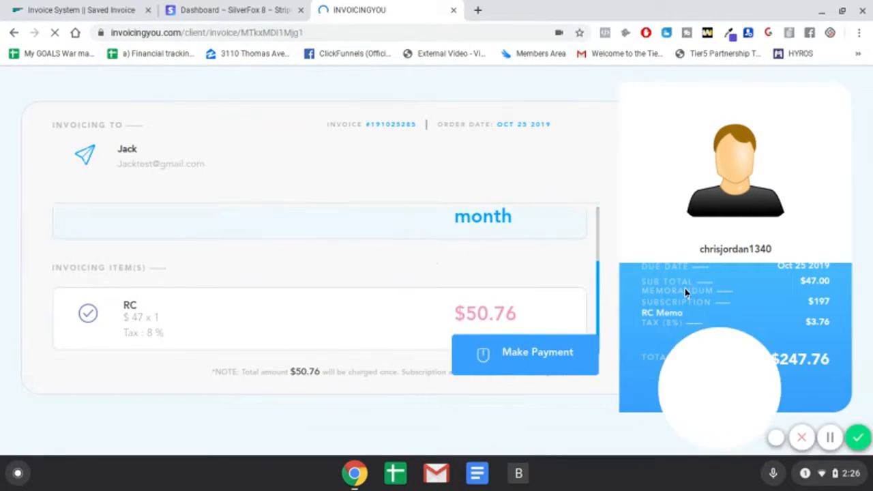
scroll(346, 274, up, 3)
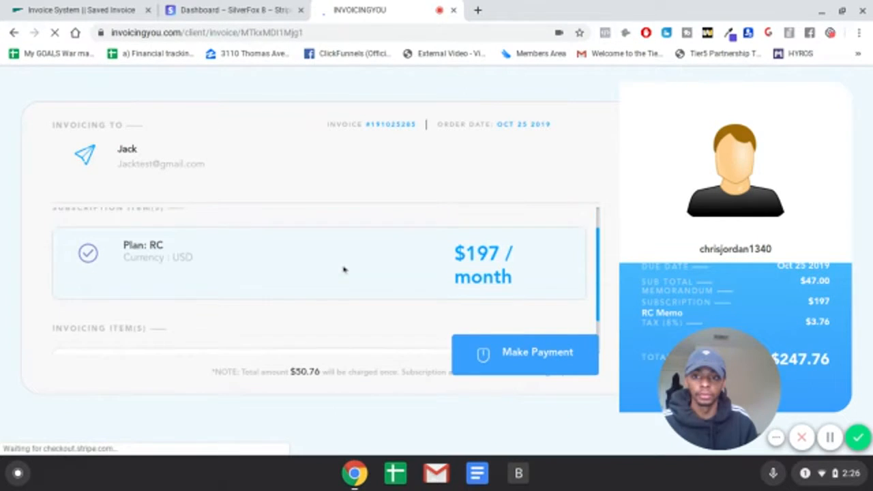
scroll(344, 273, down, 2)
scroll(326, 334, up, 1)
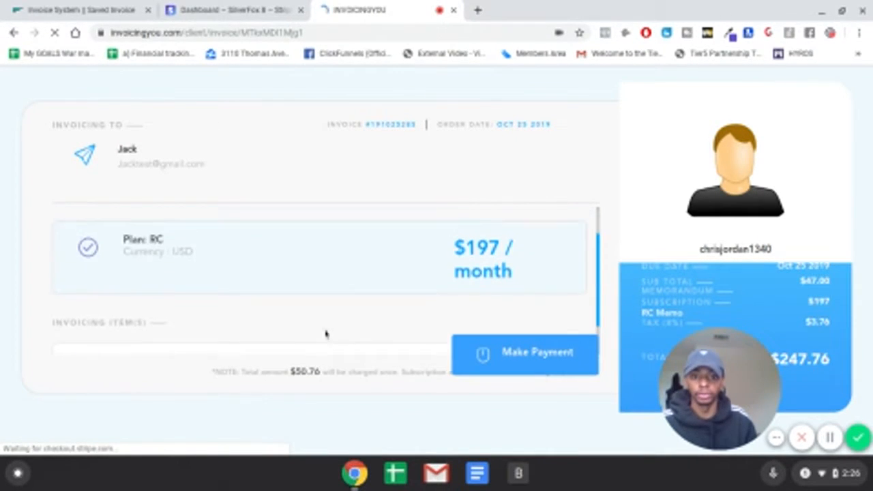
scroll(425, 288, down, 1)
scroll(414, 286, up, 2)
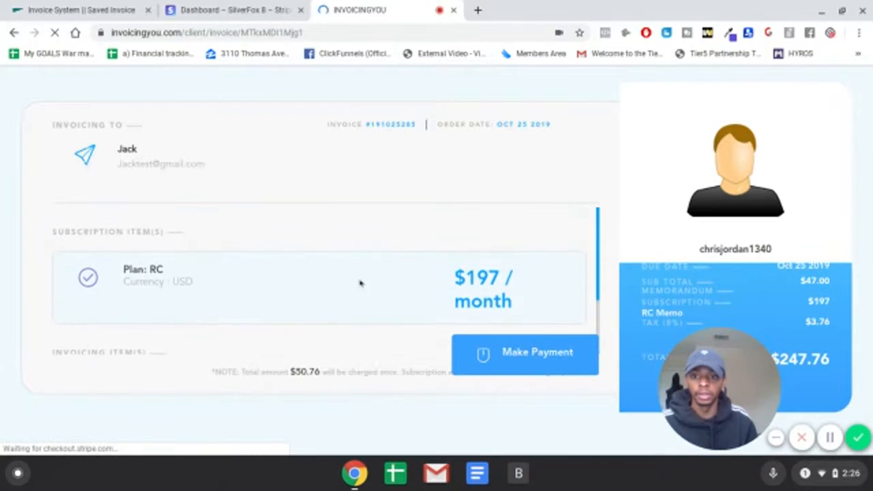
scroll(341, 279, down, 1)
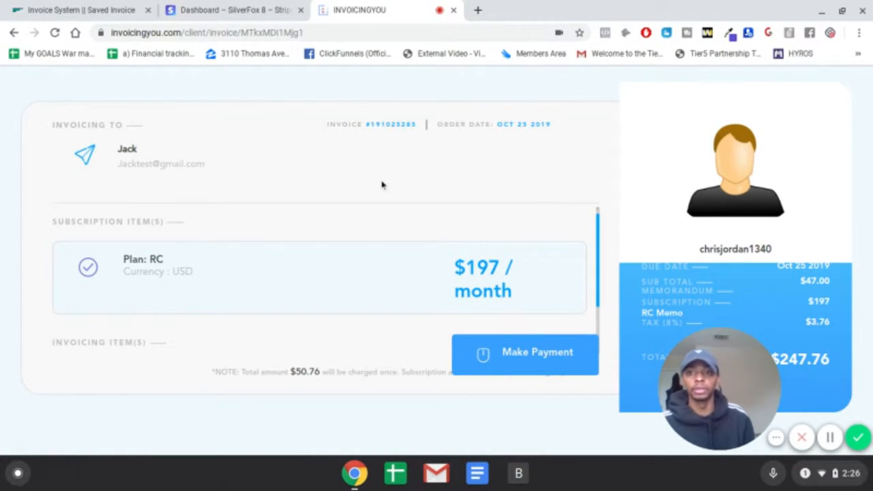
scroll(171, 273, down, 4)
scroll(175, 279, up, 3)
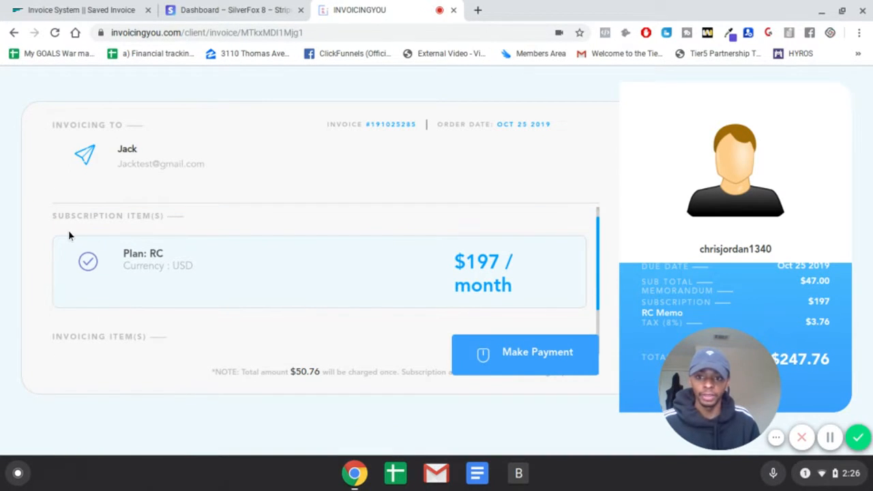
scroll(500, 271, down, 1)
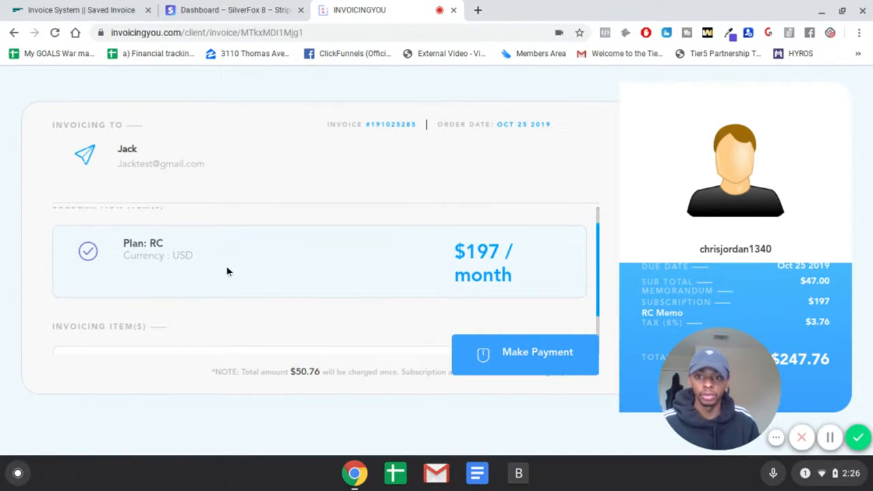
scroll(214, 260, up, 2)
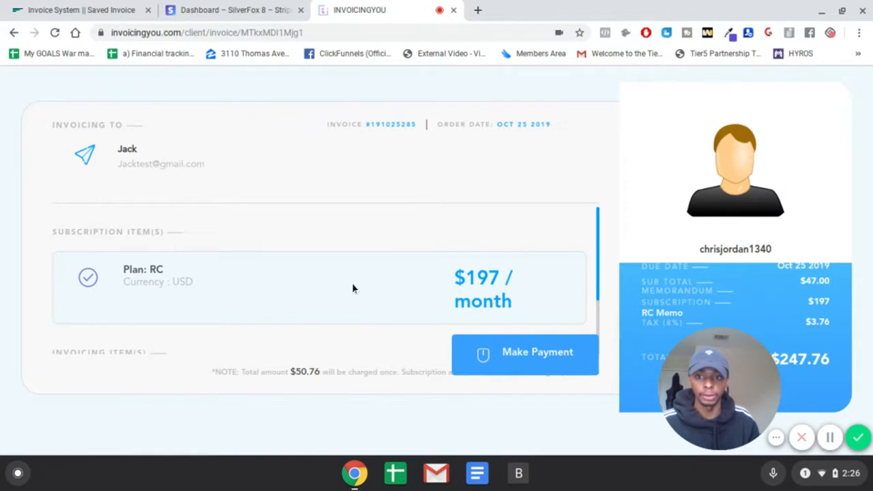
scroll(238, 282, down, 5)
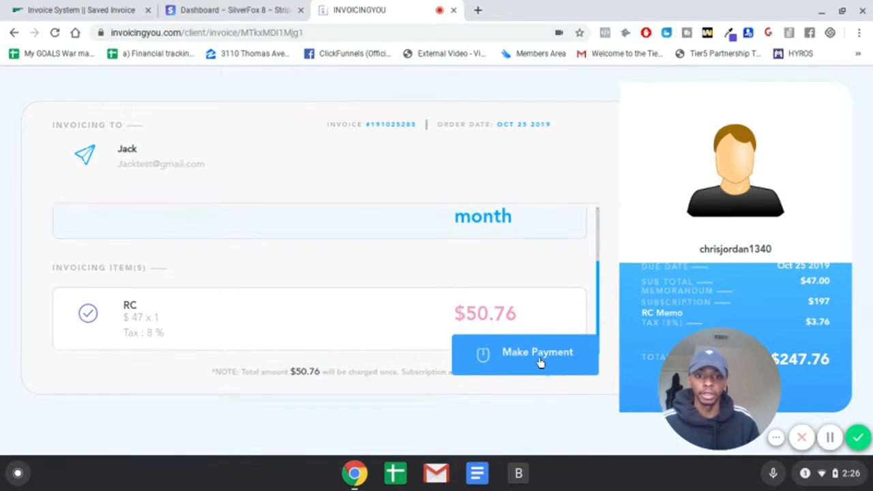
mouse_move(743, 380)
mouse_down()
mouse_move(450, 386)
mouse_move(101, 372)
mouse_move(726, 377)
mouse_move(752, 394)
mouse_up()
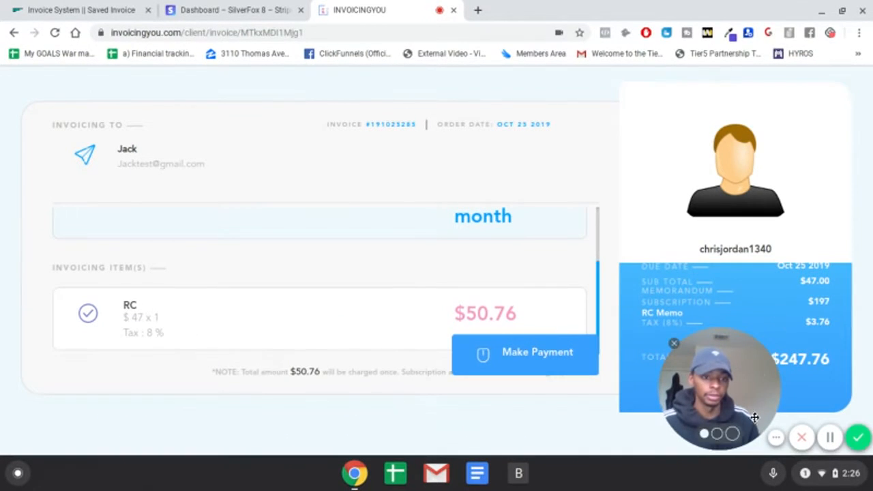
click(777, 438)
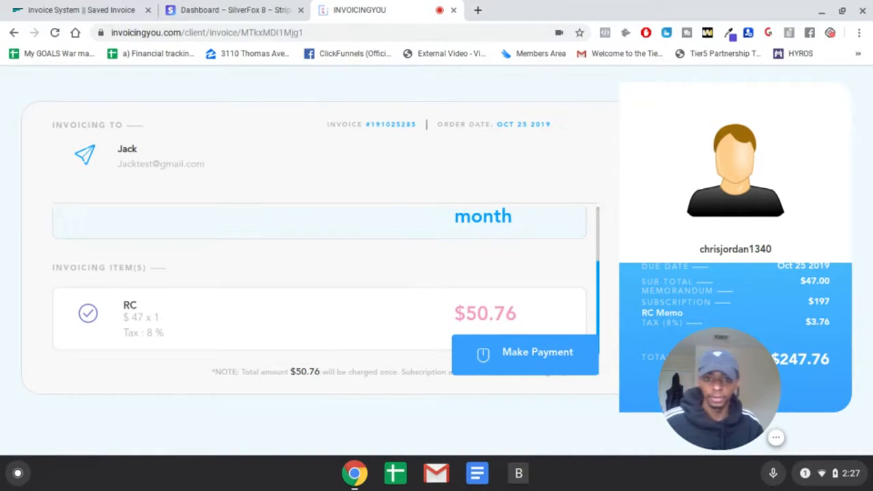
- Start the invoice payment and enter the payer's email address in the checkout form
click(538, 367)
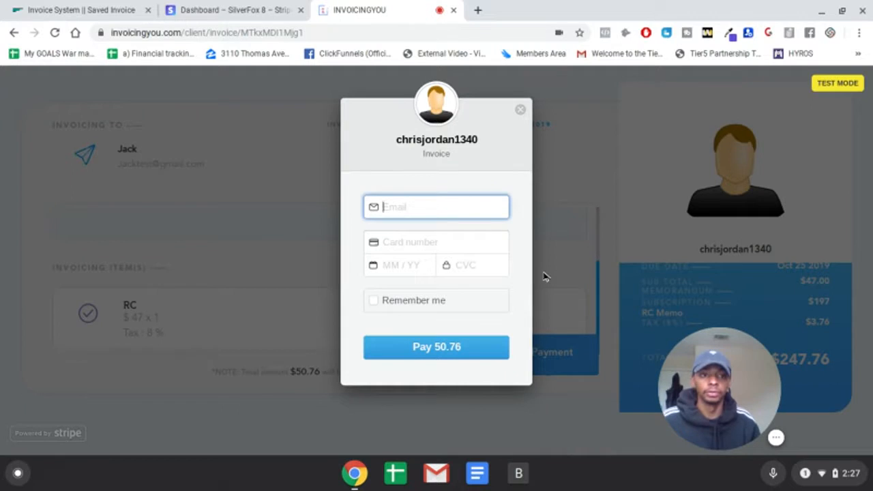
click(442, 209)
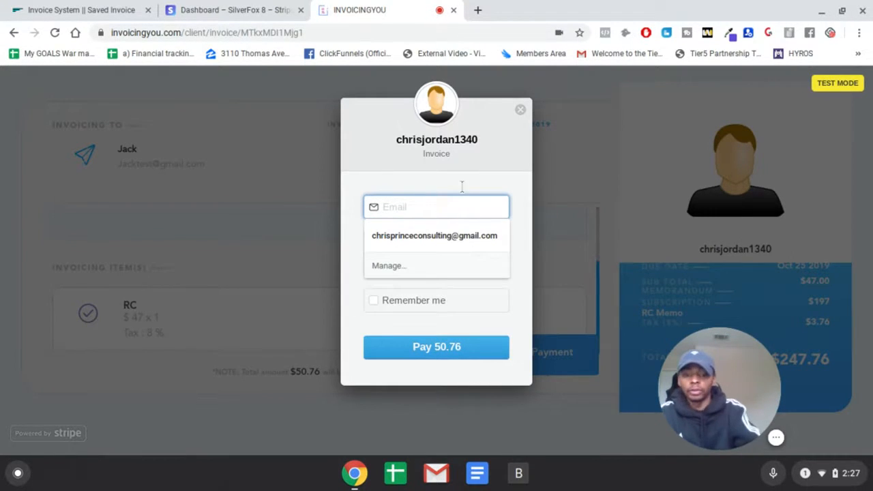
- Fill in the test card's number, expiry date and CVC in the checkout form
click(403, 242)
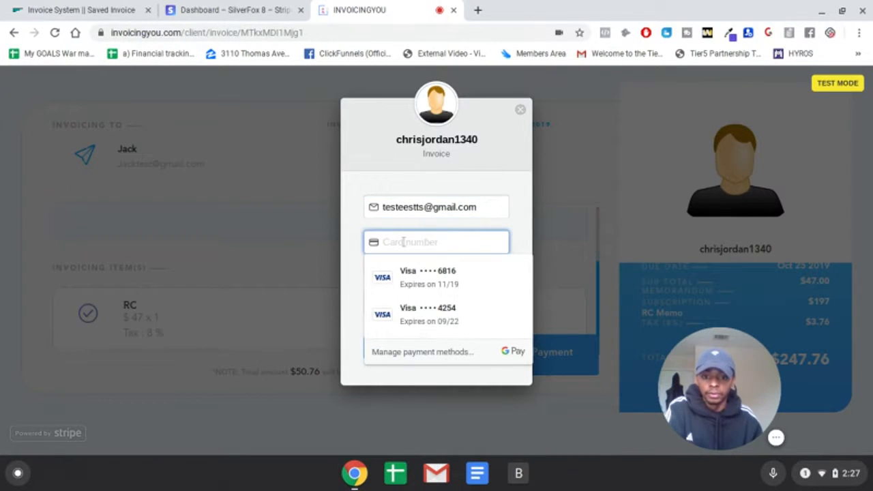
text(4)
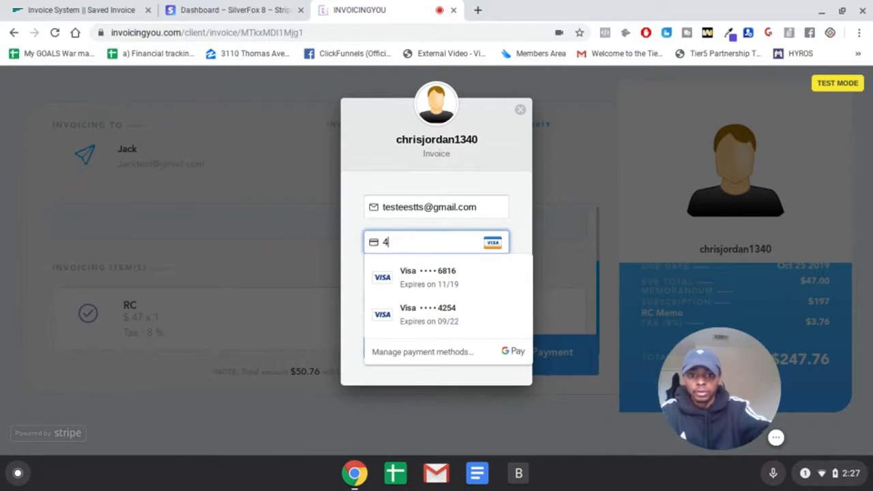
text(34242)
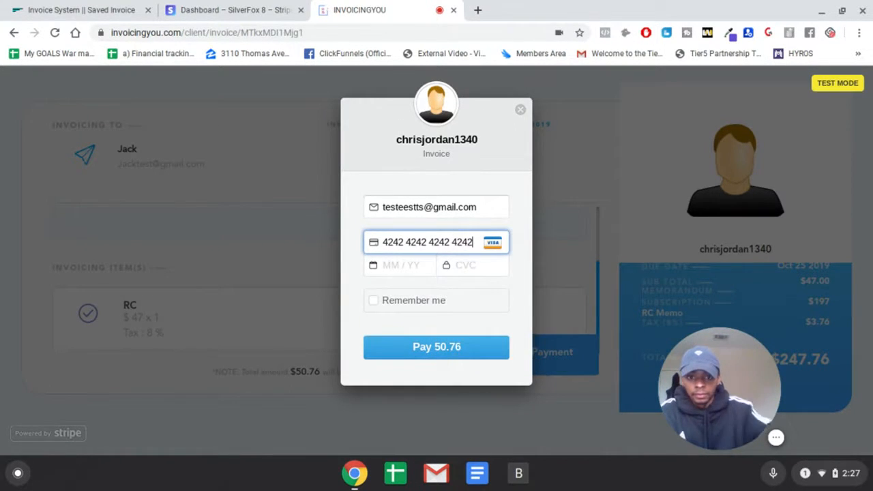
text(4242424241)
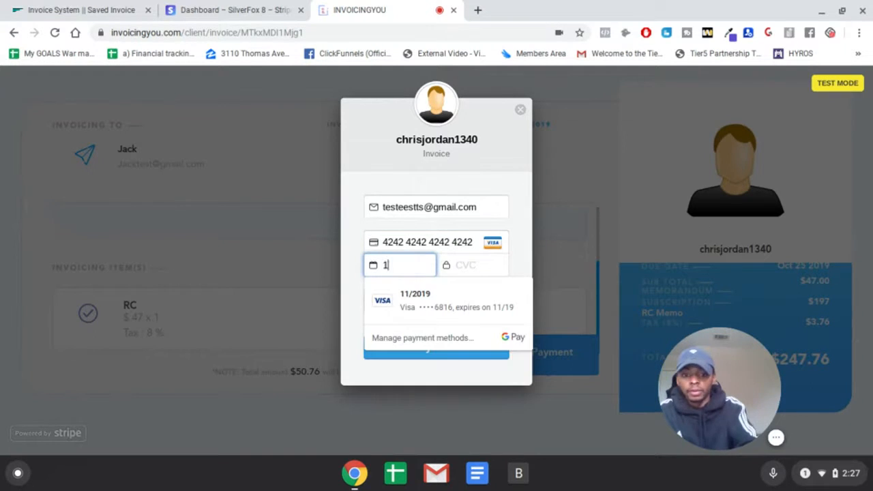
text(89)
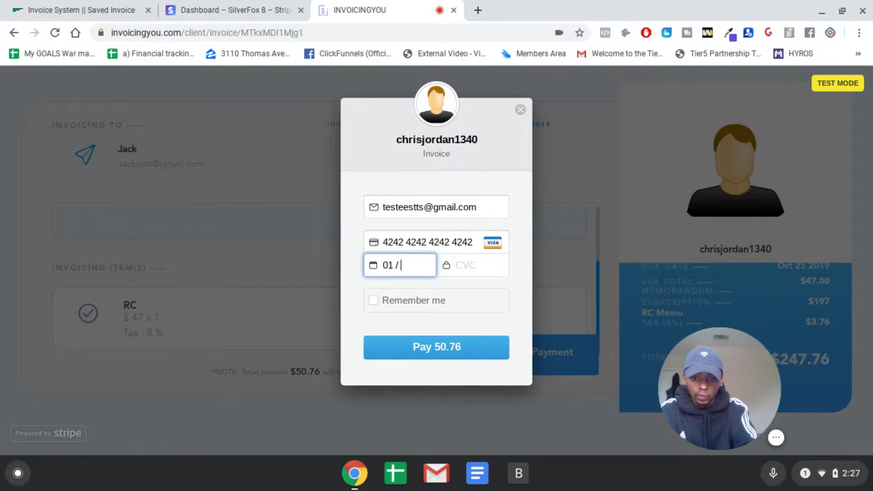
text(24)
click(468, 268)
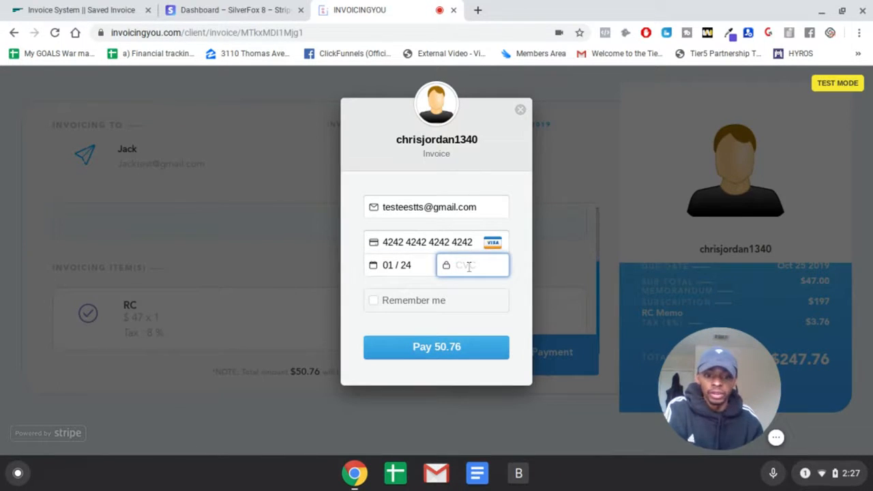
text(643)
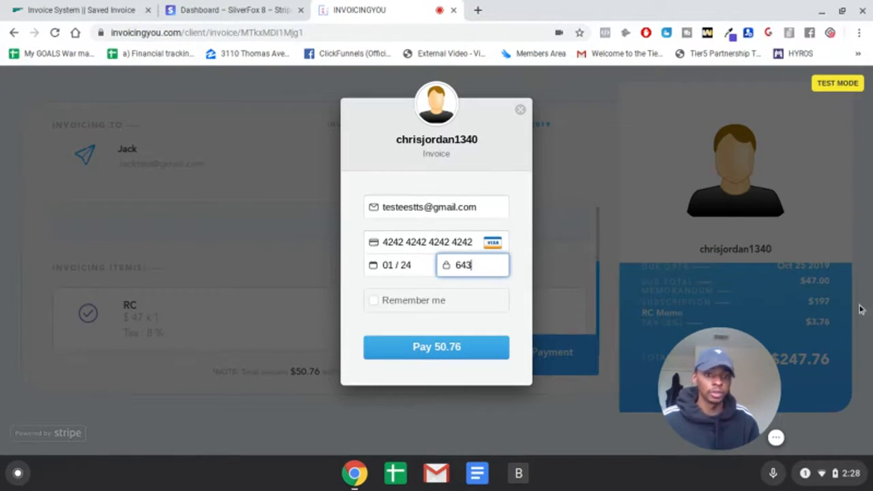
- Submit the card payment for the invoice and dismiss the payment confirmation
click(438, 347)
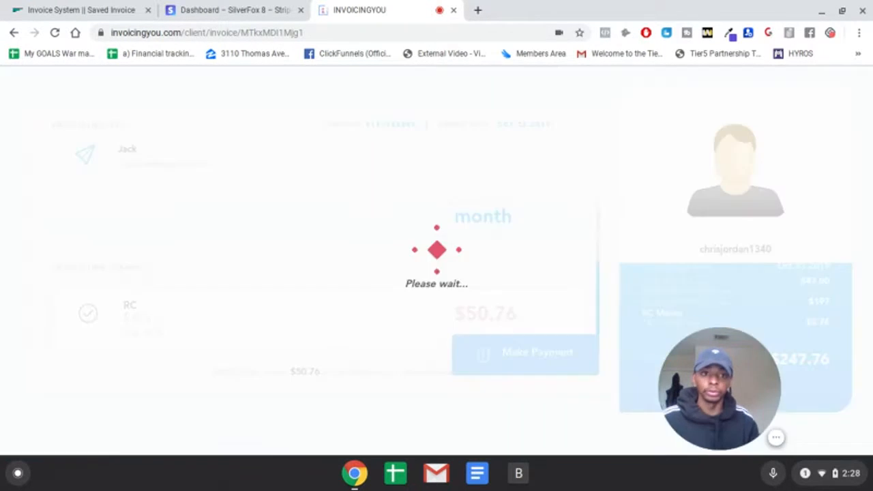
click(580, 53)
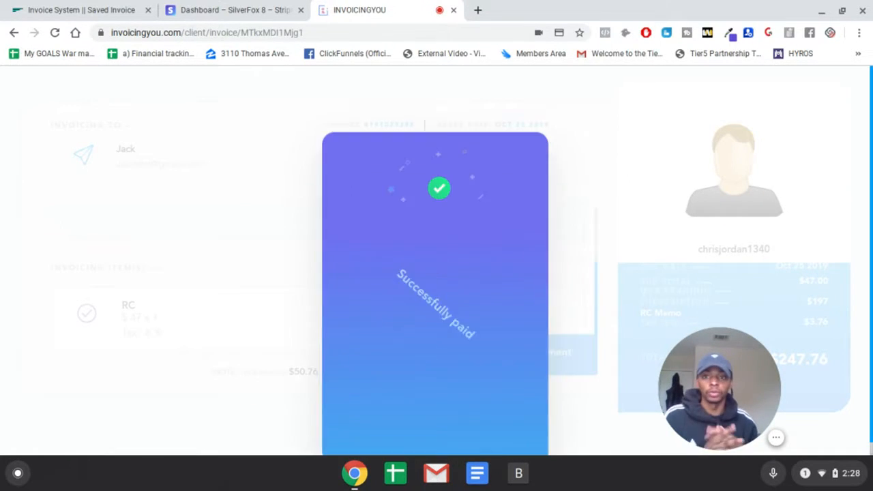
scroll(535, 202, down, 2)
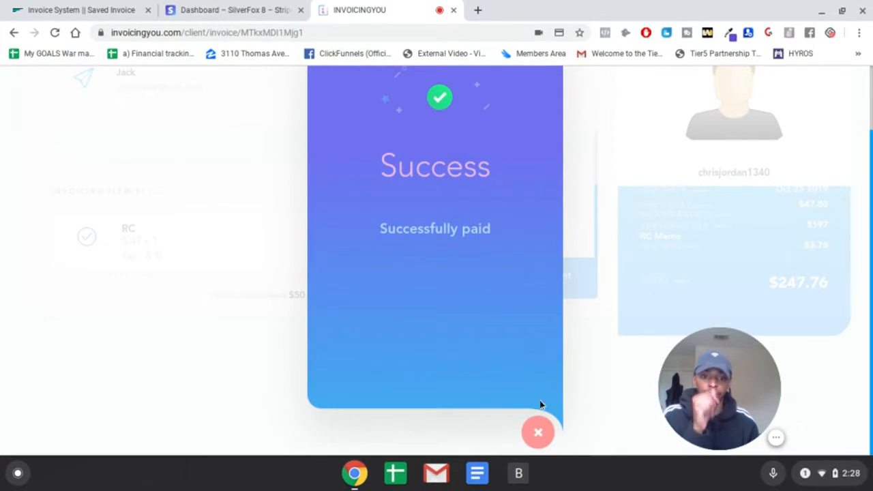
scroll(529, 369, up, 2)
scroll(540, 388, down, 2)
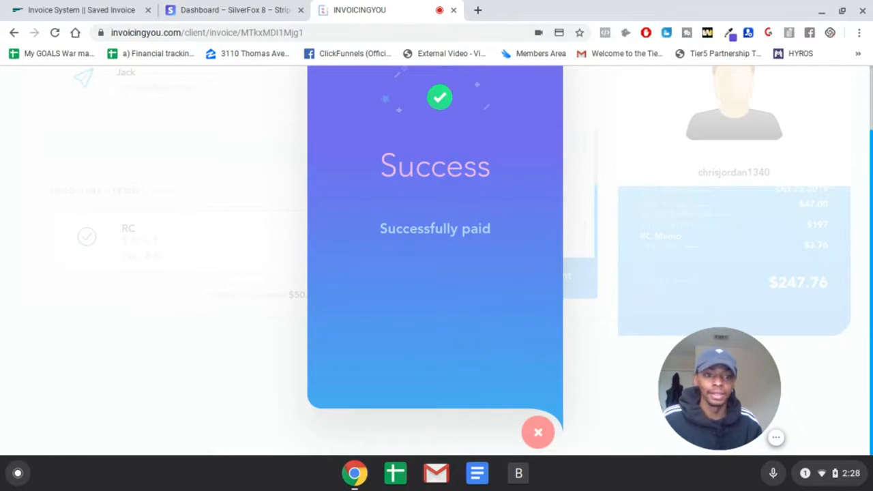
click(536, 430)
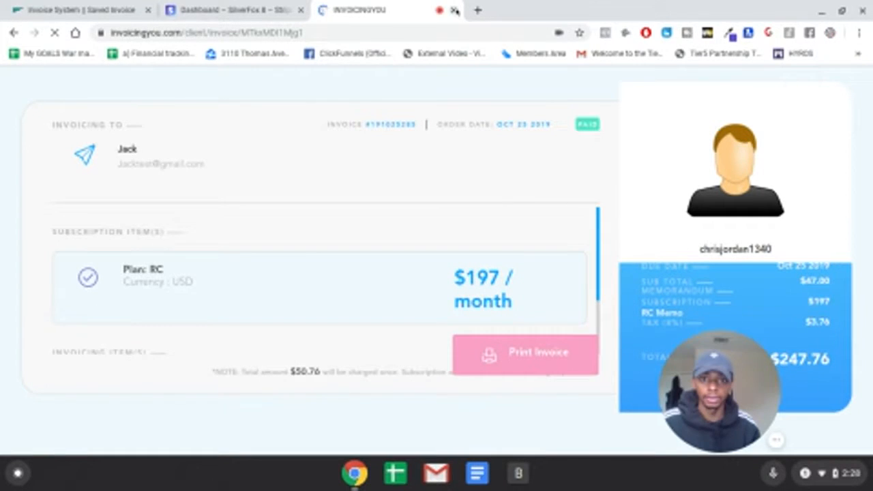
- Close the client invoice tab and review the weekly invoice report on the dashboard
click(454, 9)
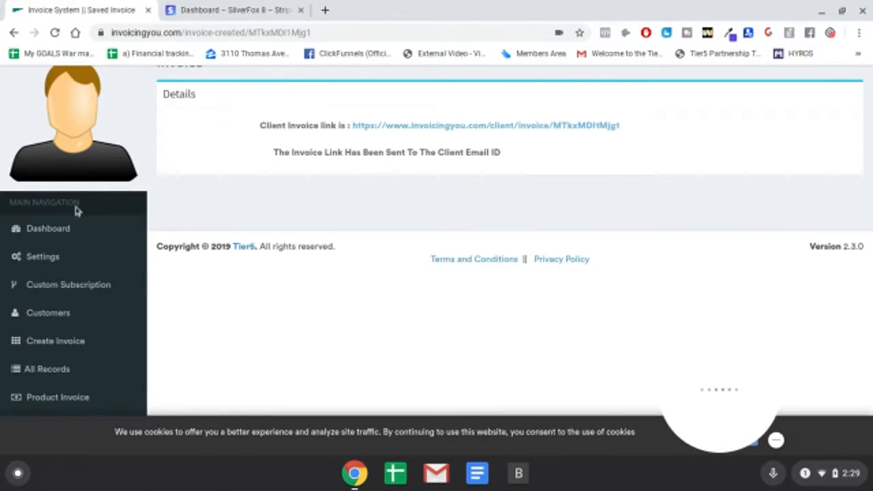
click(79, 233)
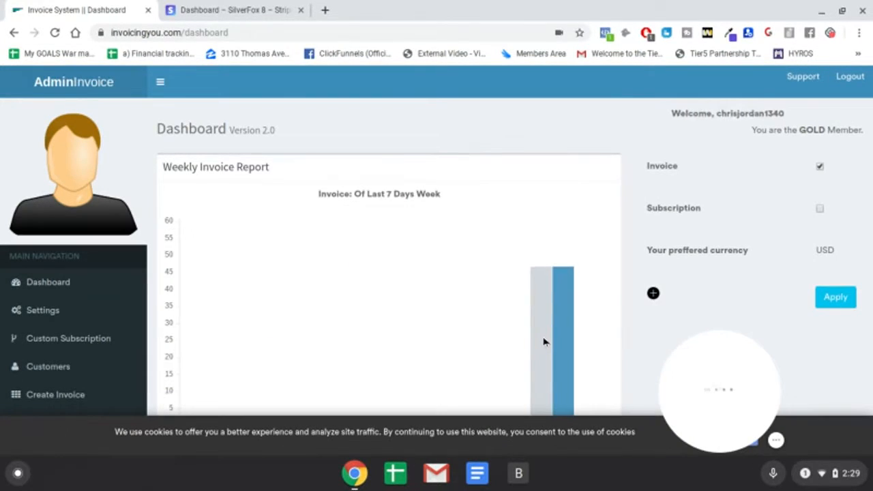
scroll(550, 335, down, 1)
mouse_move(551, 206)
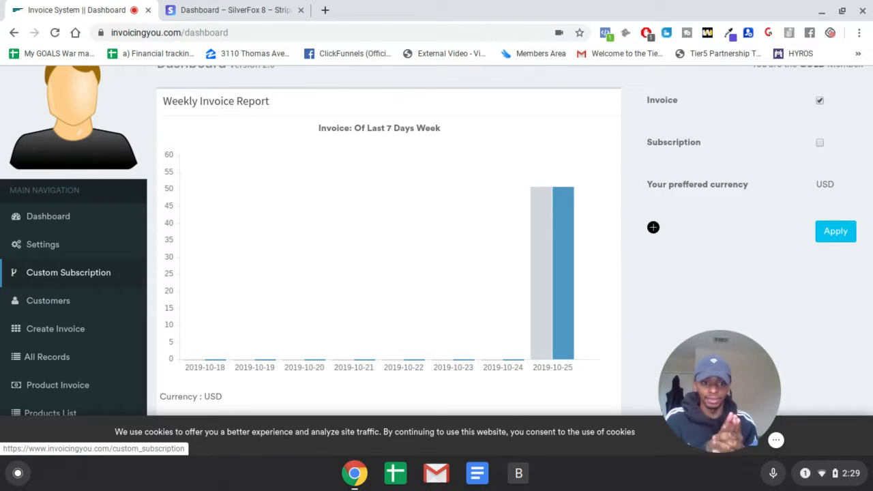
- Open the list of all invoices and check the sample invoice's record
scroll(74, 290, down, 2)
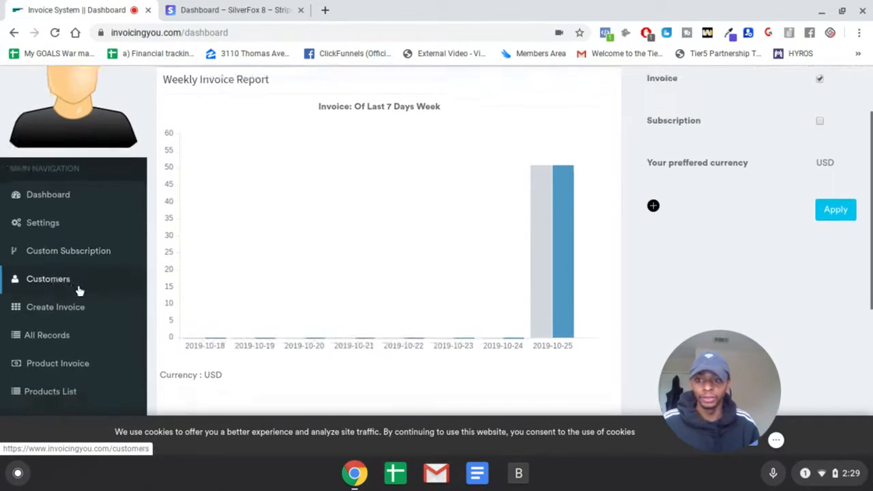
click(97, 311)
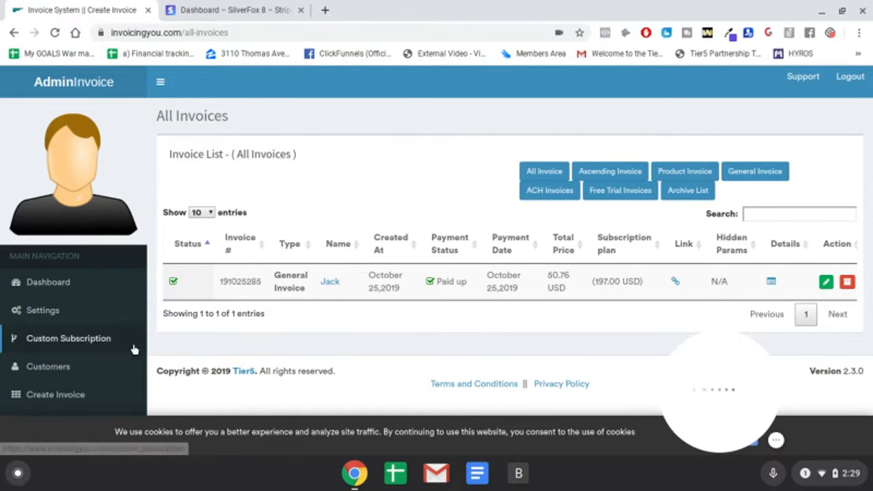
scroll(132, 352, down, 3)
scroll(665, 189, up, 2)
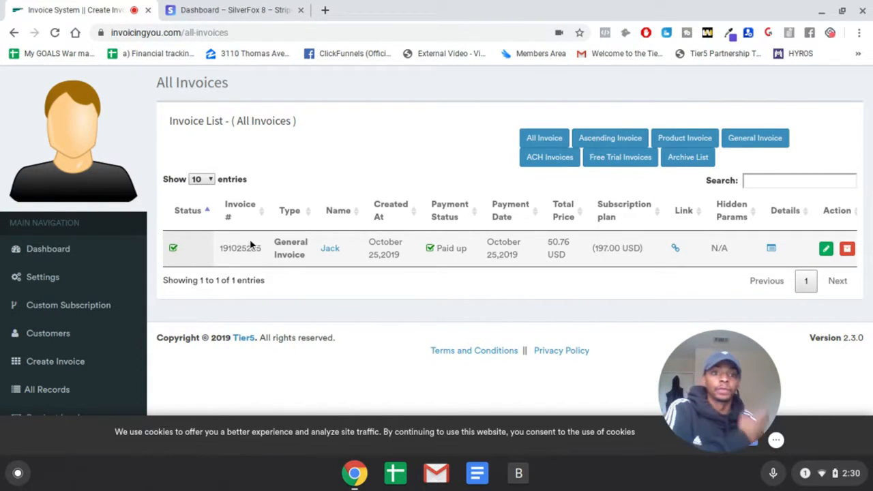
- Start a new product invoice and set the product name to CY
scroll(116, 259, down, 2)
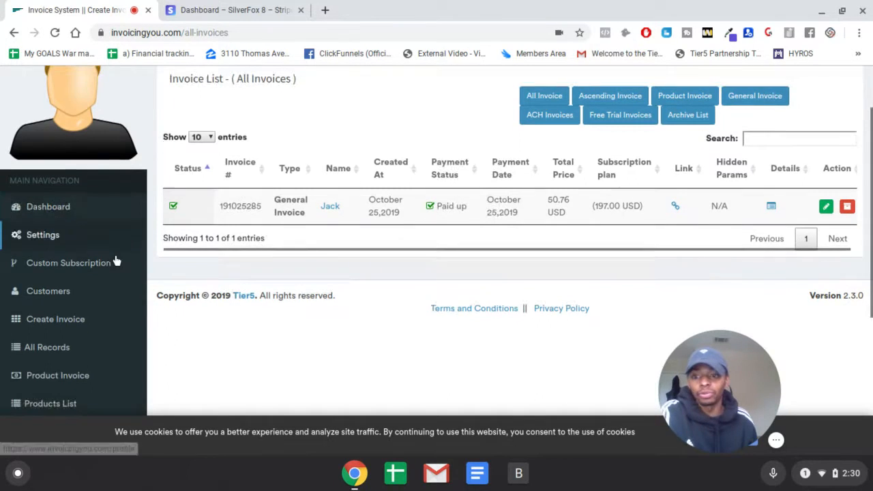
scroll(116, 275, down, 2)
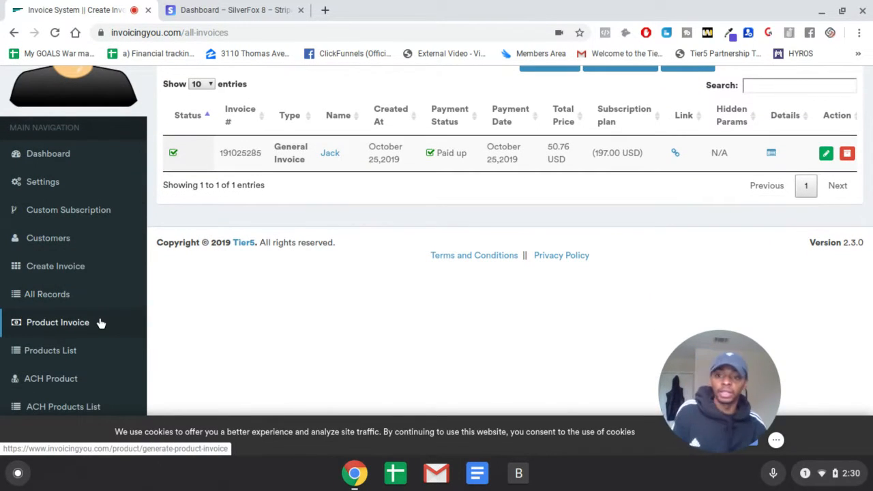
click(99, 319)
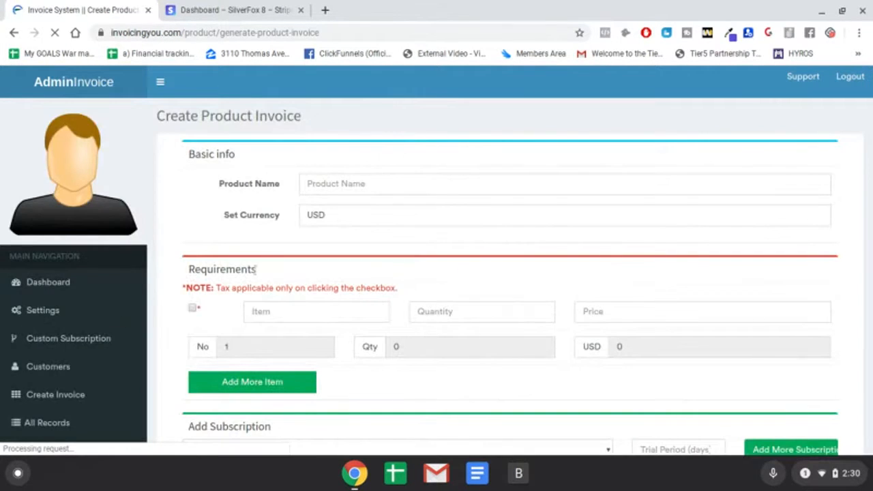
scroll(271, 271, down, 5)
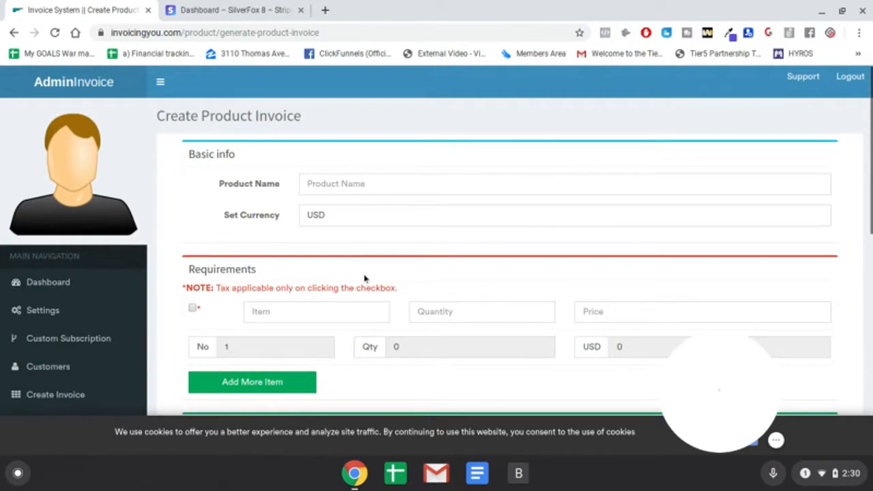
click(388, 179)
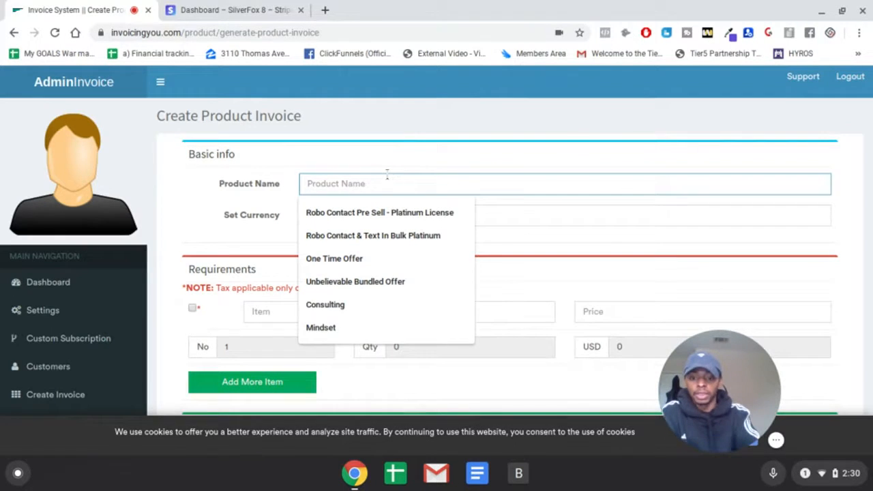
text(CH)
key(BackSpace)
text(Y)
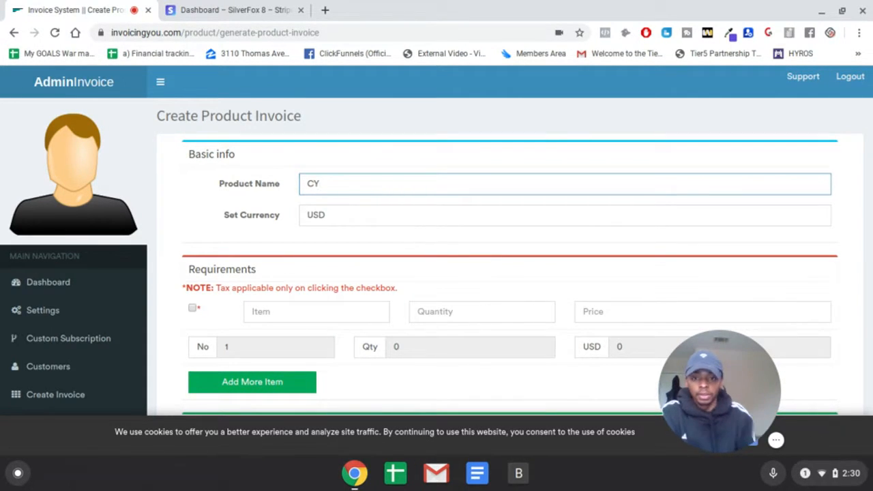
- Fill in the invoice's requirement line with item CY, quantity 2 and price 0
scroll(251, 234, down, 1)
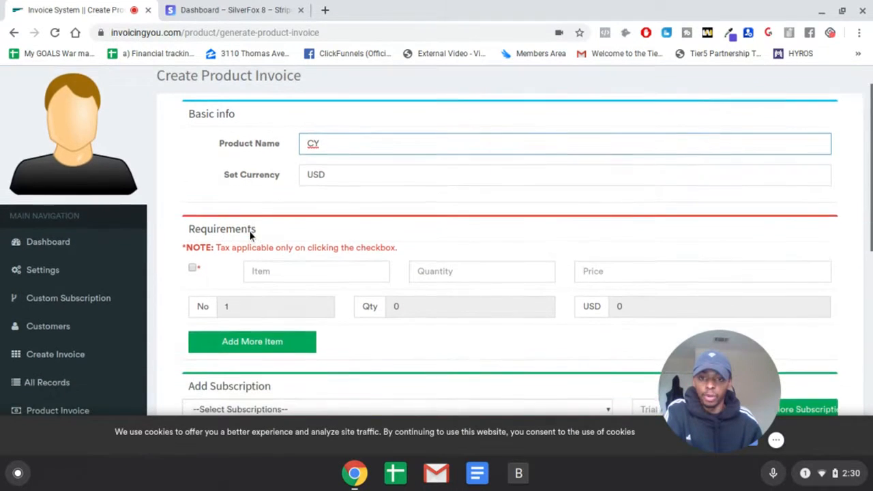
click(312, 225)
scroll(312, 224, down, 1)
click(313, 228)
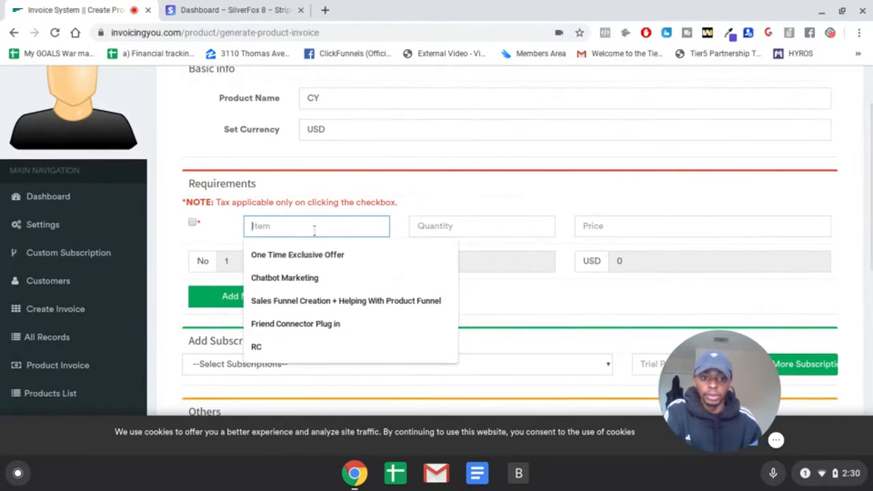
drag(718, 406, 776, 403)
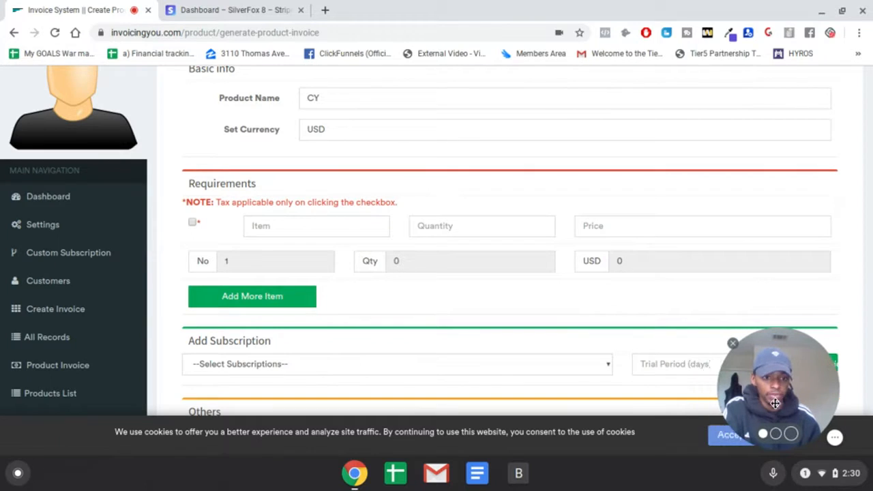
scroll(382, 273, down, 1)
click(327, 217)
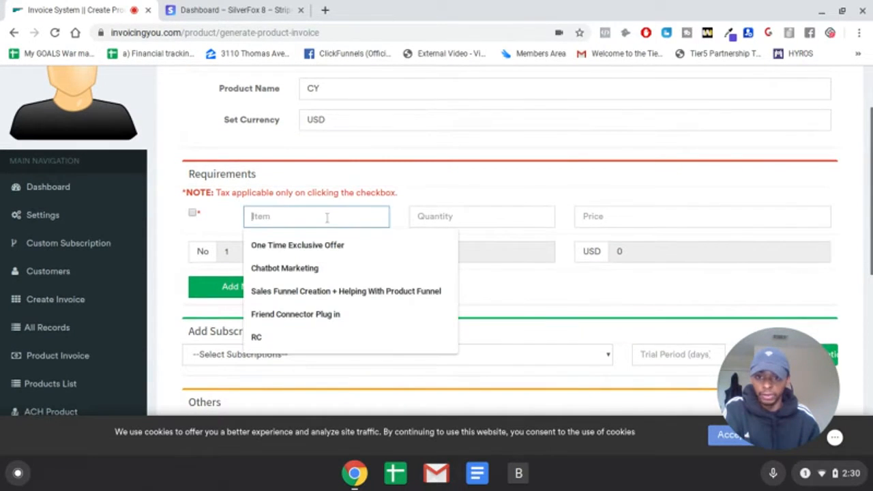
text(CY)
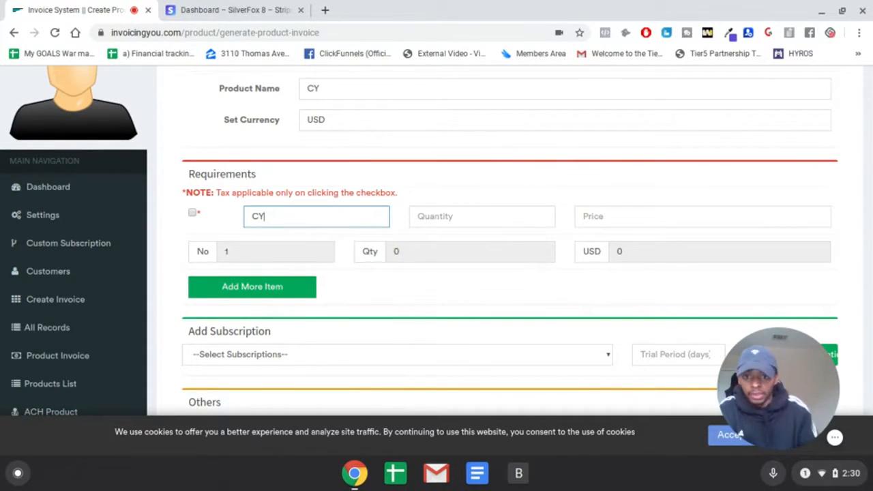
click(485, 215)
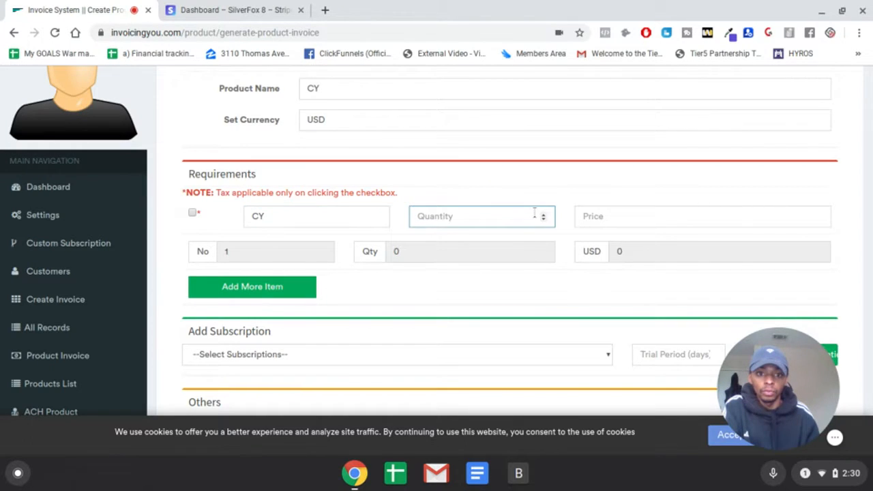
text(2)
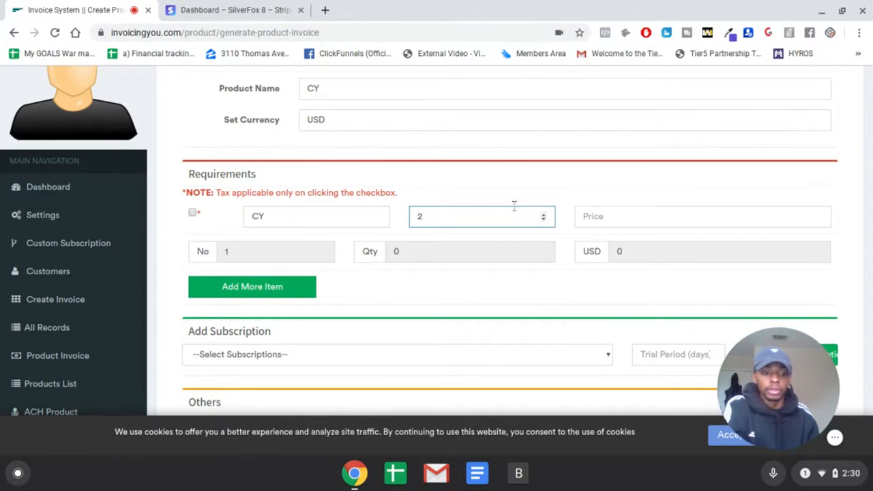
click(591, 213)
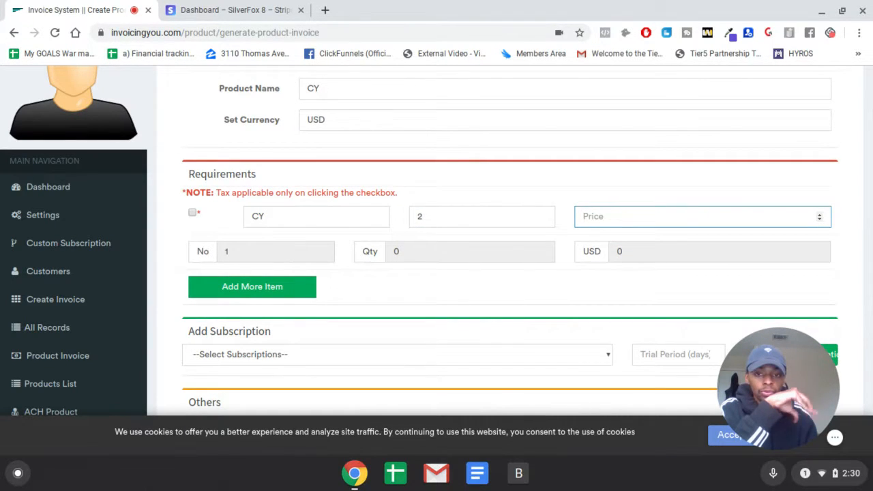
text(0)
click(535, 185)
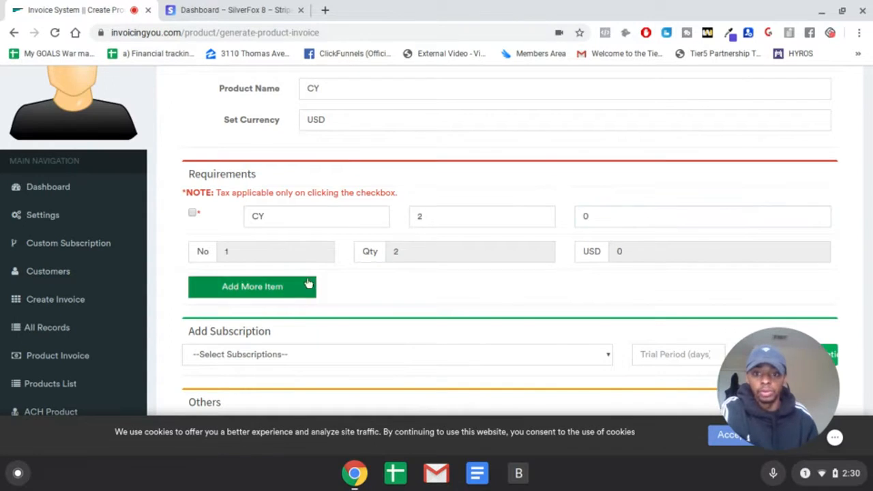
- Add the RC subscription to the product invoice
scroll(406, 321, down, 2)
click(403, 308)
key(Down)
key(Return)
scroll(716, 279, down, 6)
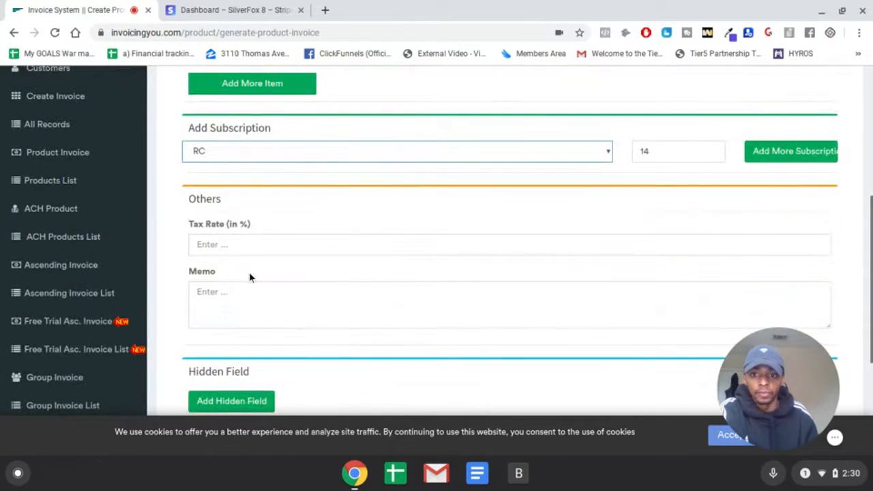
key(Tab)
- Enter "CY Demo" as the product invoice's memo
click(259, 302)
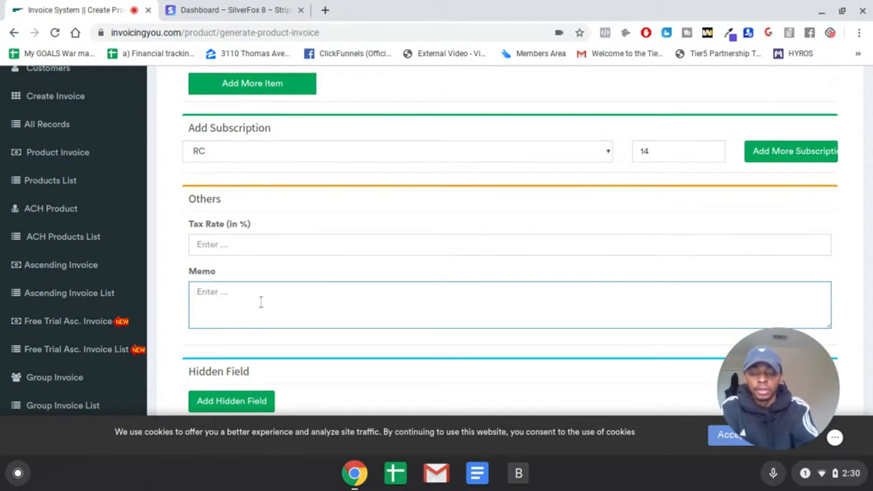
text(CY Demo)
- Add a quantity limit of 30 to the product invoice and submit the completed form
scroll(545, 263, down, 1)
scroll(545, 264, down, 4)
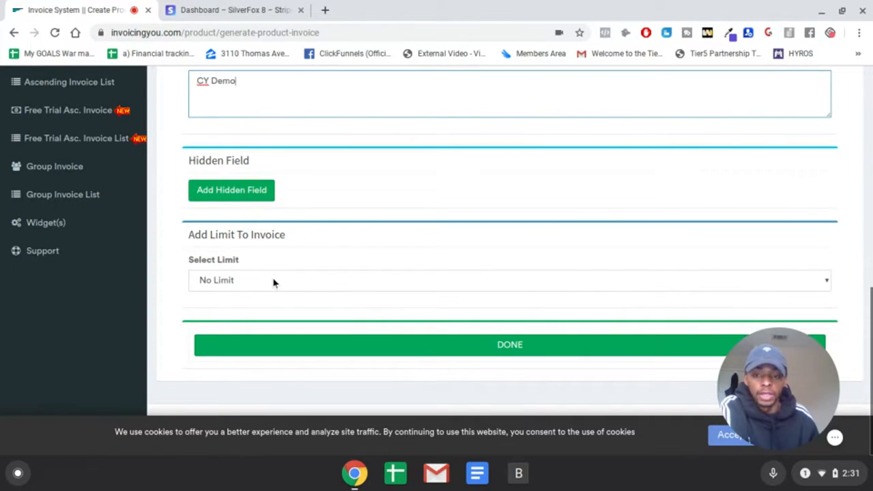
click(273, 280)
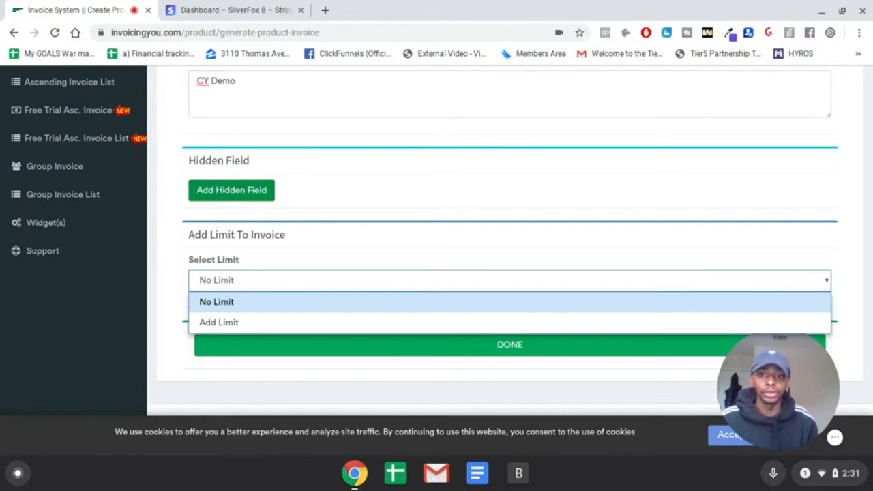
click(229, 323)
scroll(304, 300, down, 1)
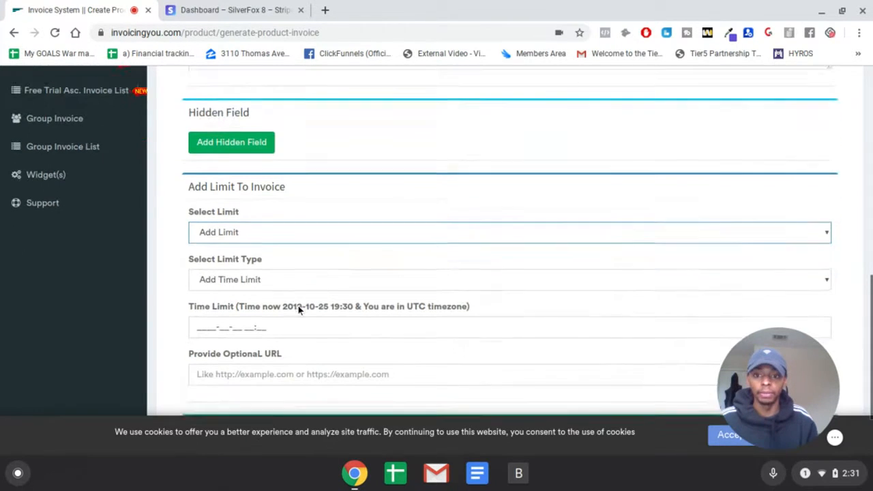
click(255, 283)
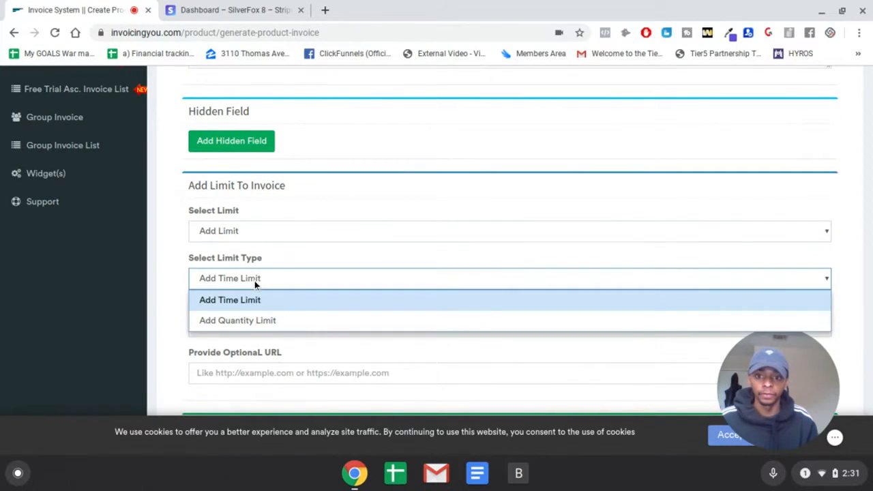
click(253, 320)
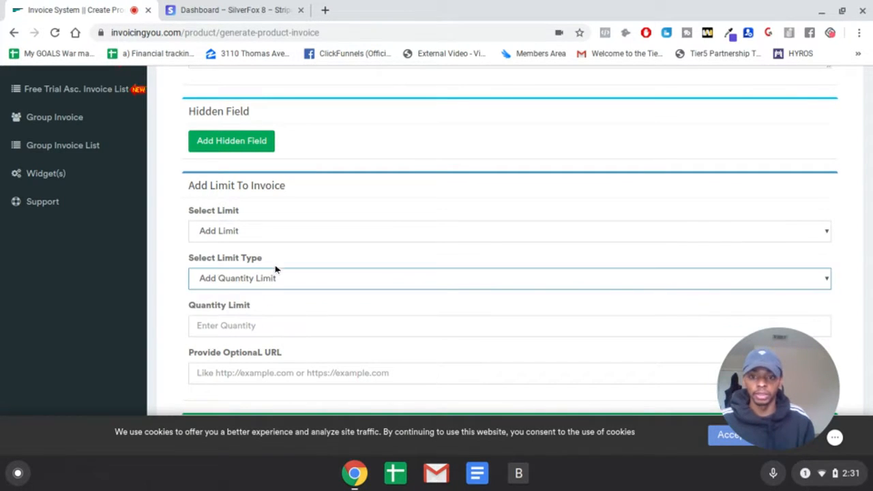
click(265, 325)
text(3)
click(357, 309)
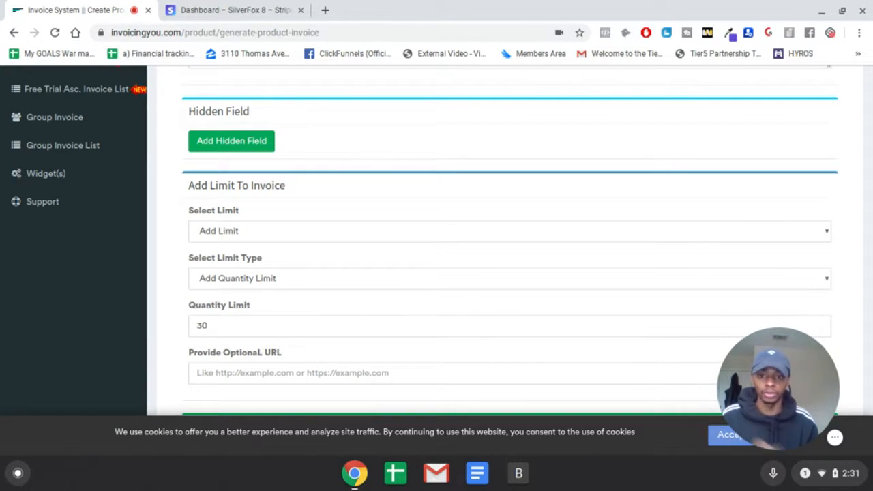
scroll(352, 308, down, 3)
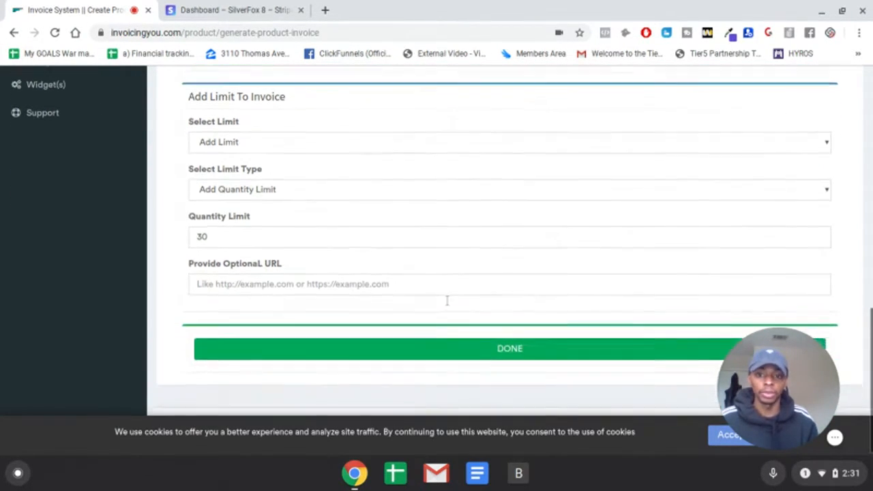
click(526, 346)
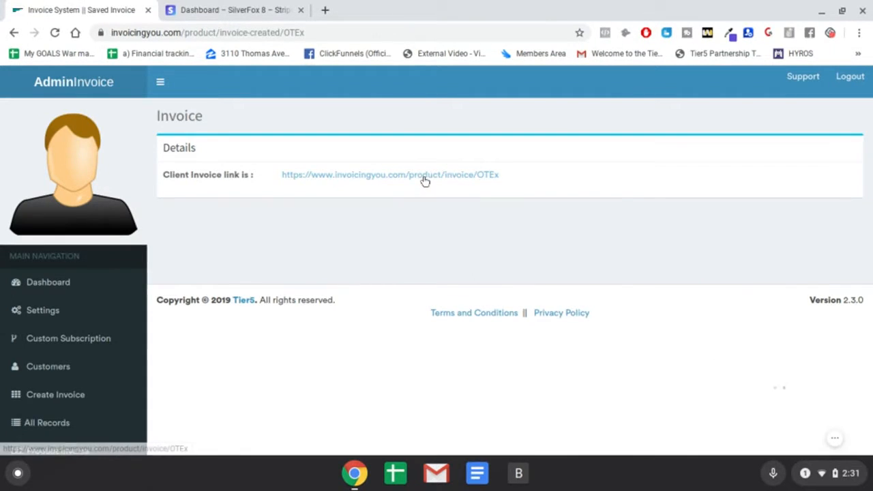
- Copy the client invoice link and open it in a new browser tab
right_click(424, 176)
click(501, 294)
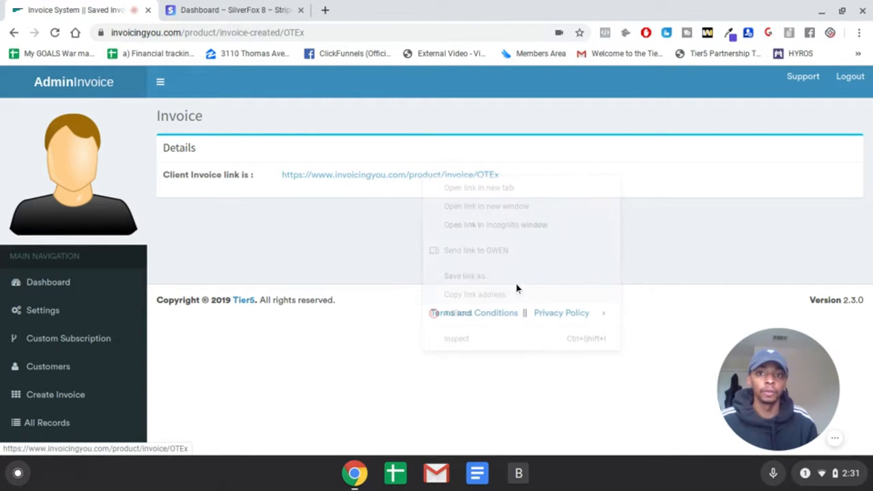
click(325, 9)
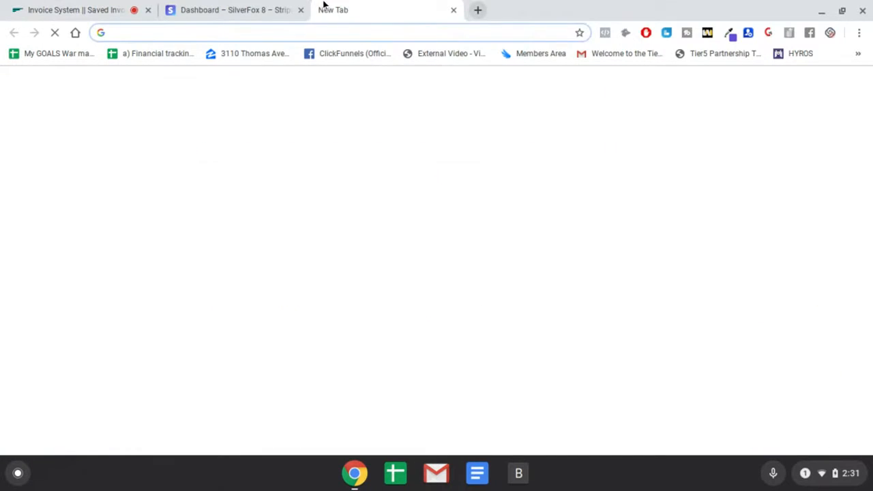
key(ctrl+v)
key(Return)
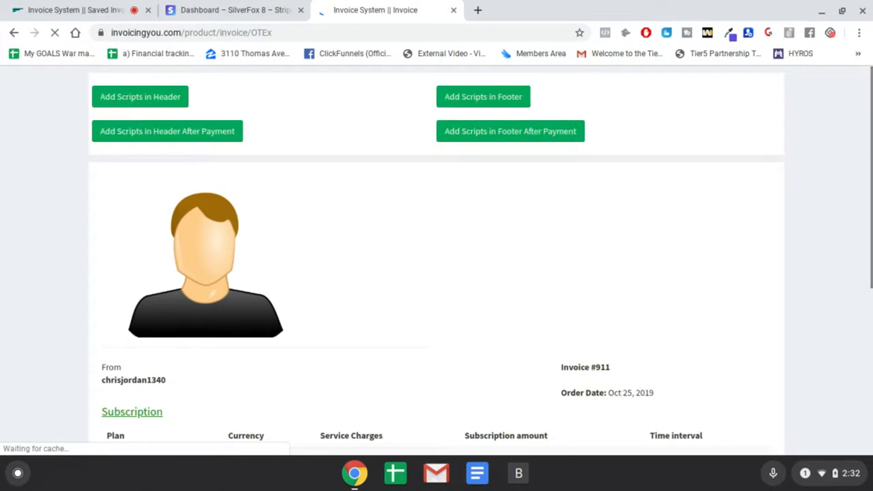
- Review the client invoice's script options, subscription, memo and totals, and open its card payment form
scroll(357, 146, down, 1)
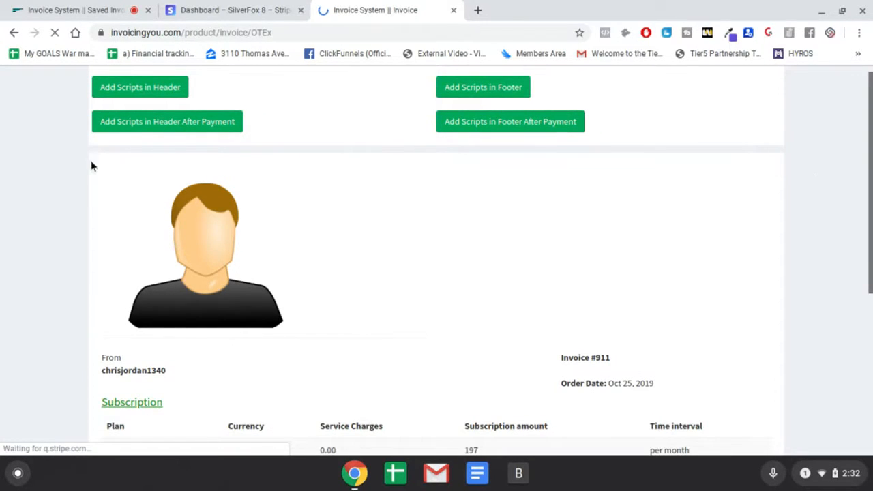
scroll(343, 168, down, 1)
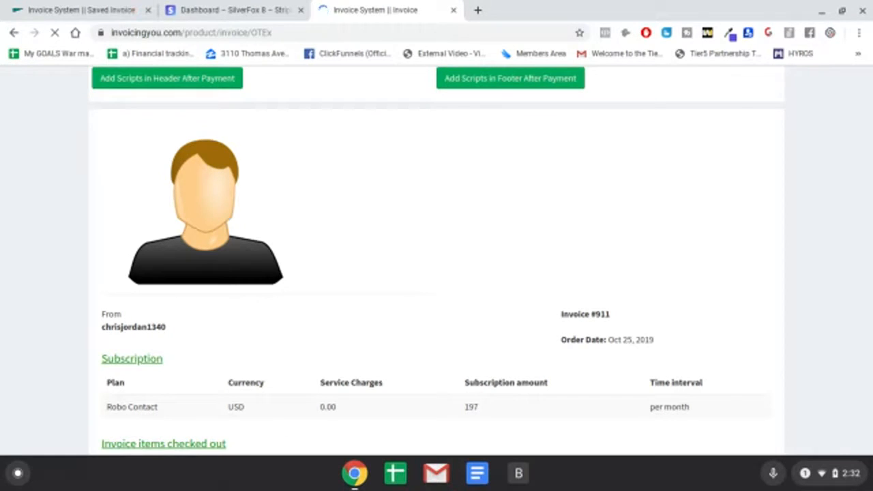
scroll(409, 180, up, 1)
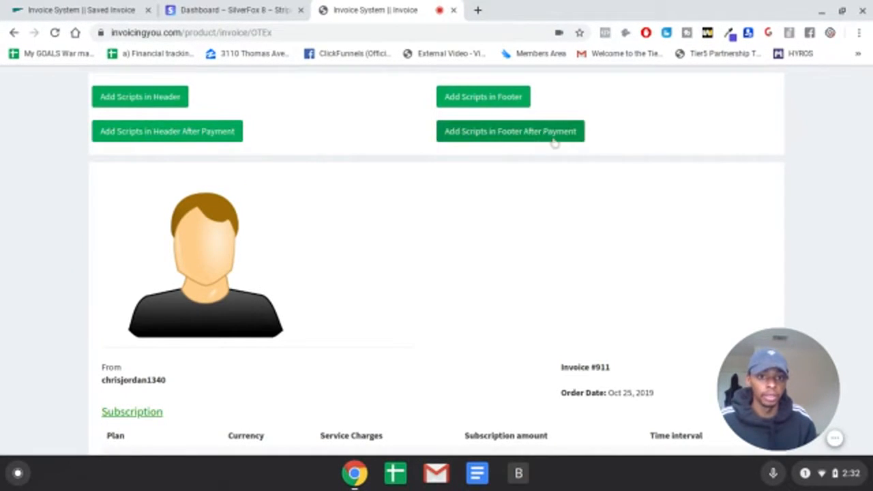
scroll(609, 148, down, 1)
scroll(608, 148, down, 4)
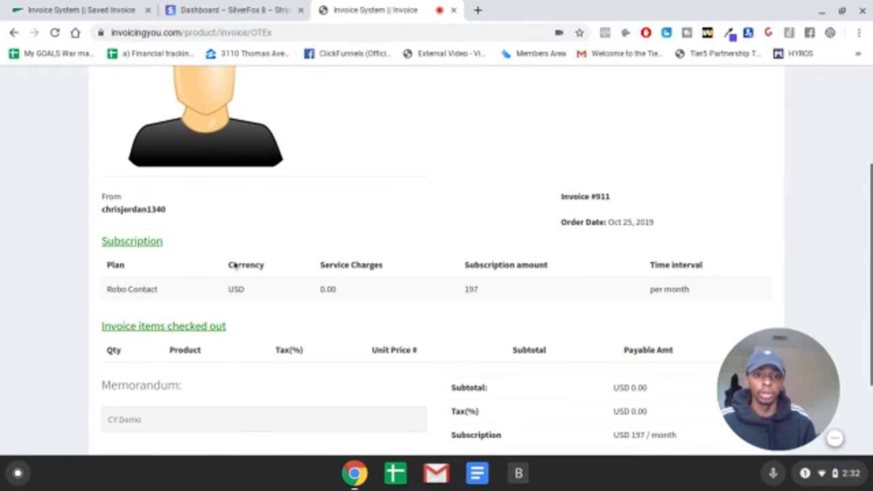
scroll(598, 239, down, 3)
mouse_move(776, 384)
drag(777, 385, 758, 390)
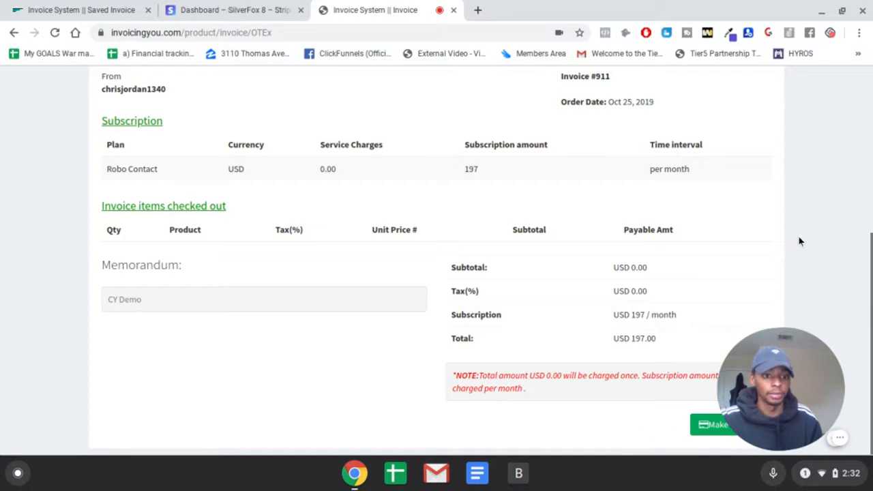
mouse_move(794, 369)
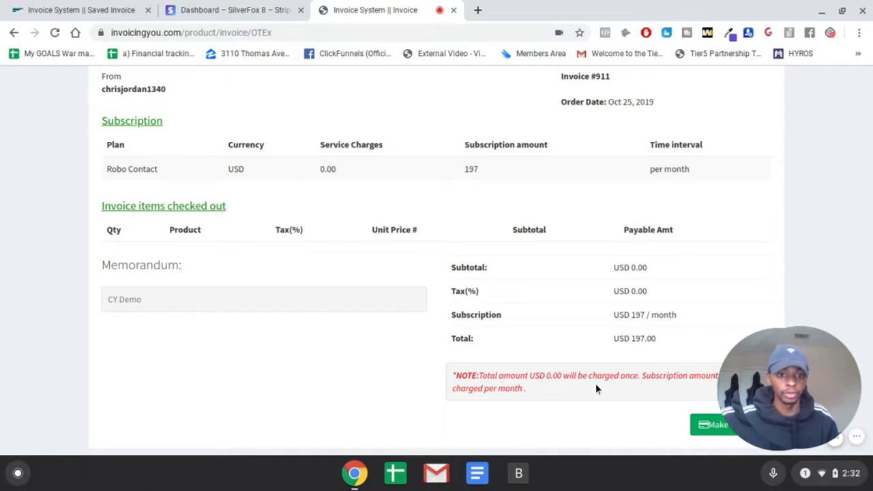
click(704, 427)
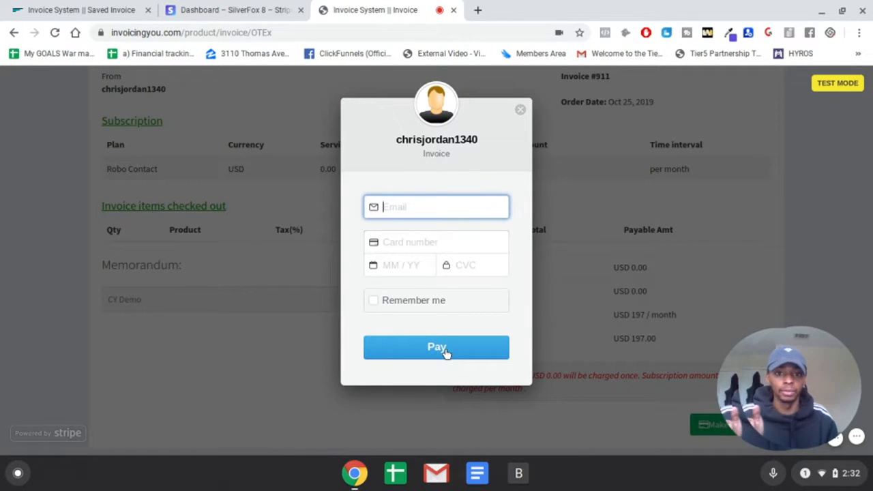
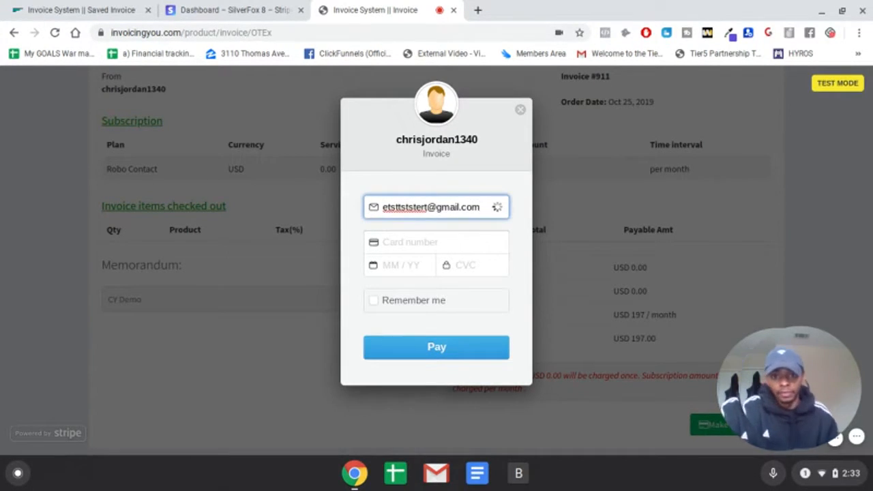
- Fill in the payer's e-mail and the test card number in the invoice's card payment form
key(Tab)
text(4242 4242 4242 4242)
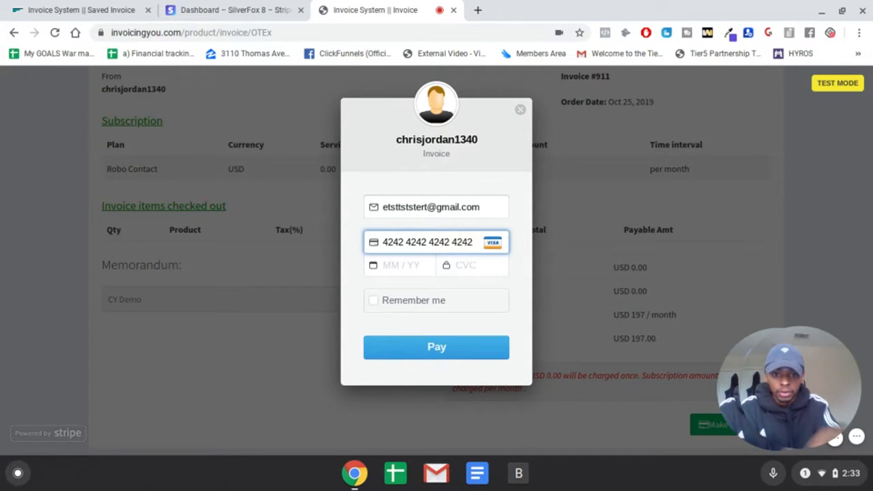
click(394, 265)
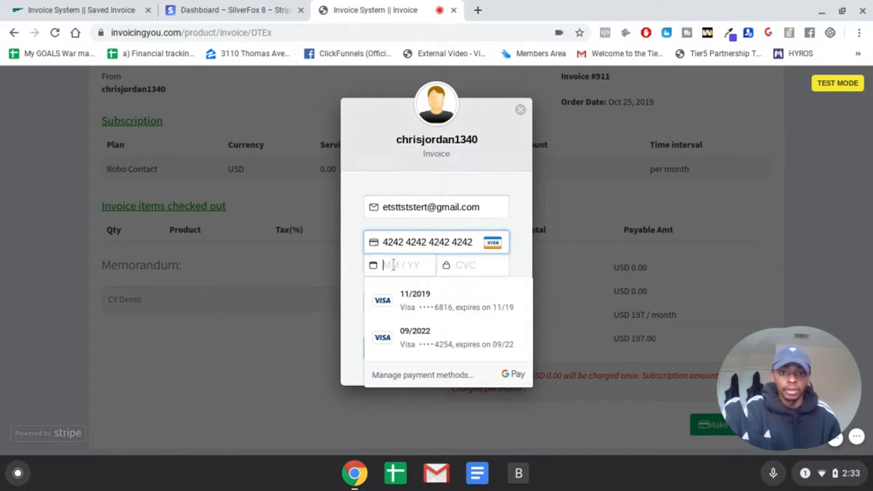
- Review the product list in the Stripe test dashboard, and return to the client invoice's payment form
click(226, 6)
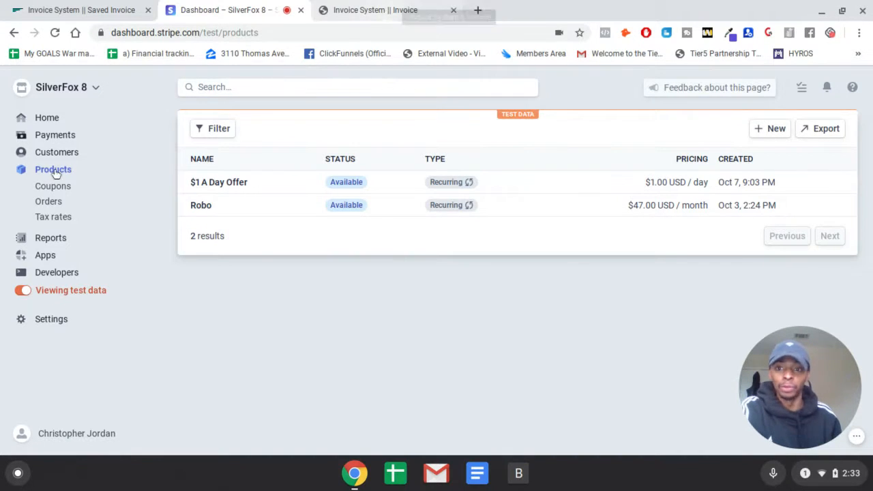
click(399, 4)
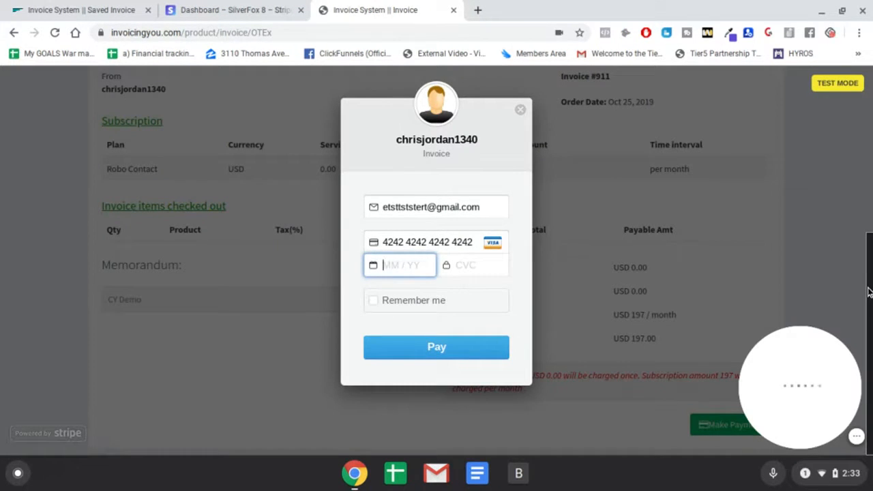
- Enter the card's expiry date and CVC, and submit the subscription payment
text(1 / 4)
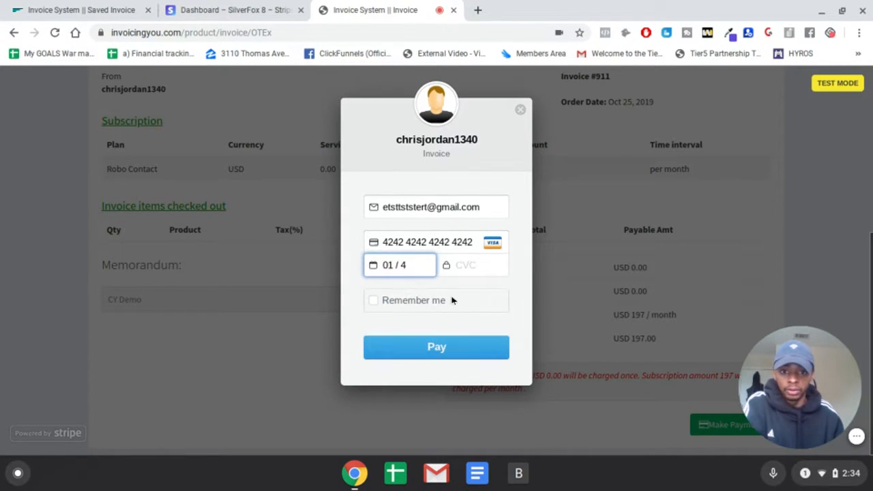
text(3)
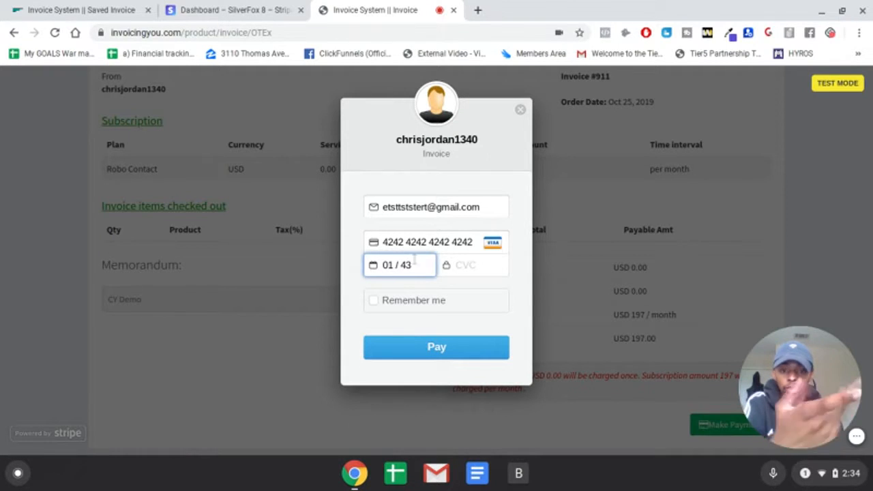
click(459, 265)
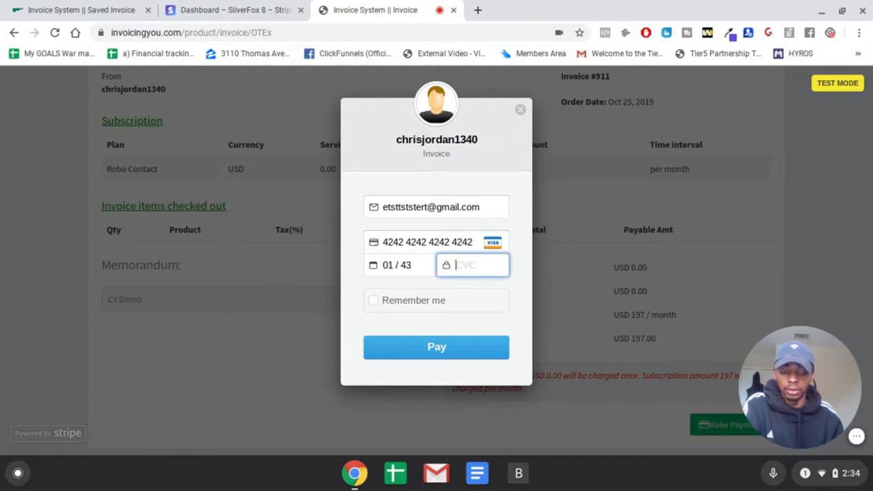
text(234)
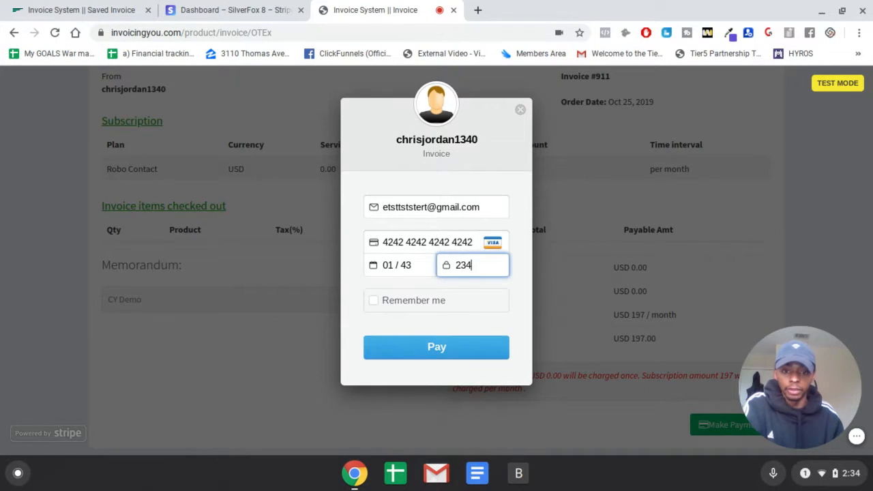
click(454, 337)
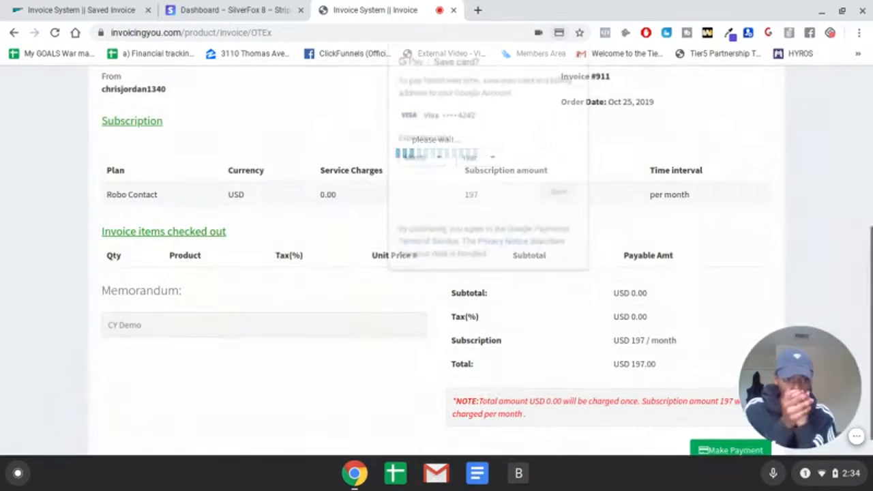
- Dismiss the offer to save the card and acknowledge the payment confirmation to open the client's invoice
click(580, 52)
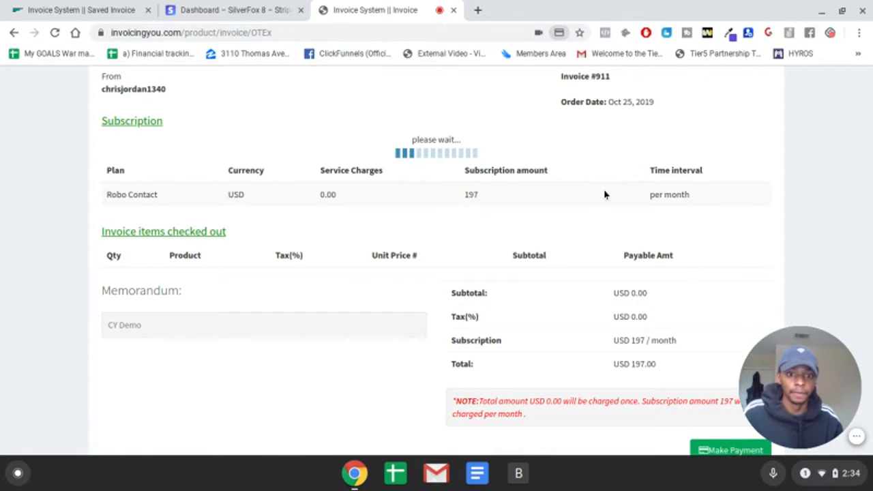
scroll(341, 187, up, 2)
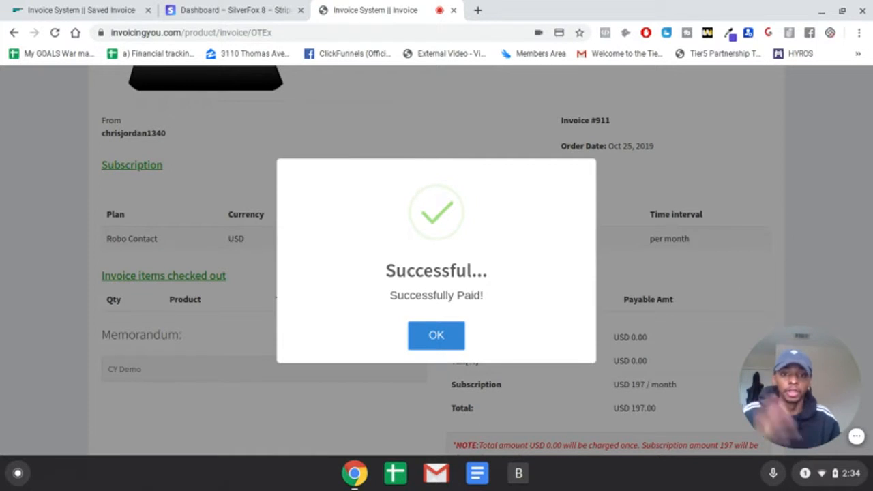
click(445, 343)
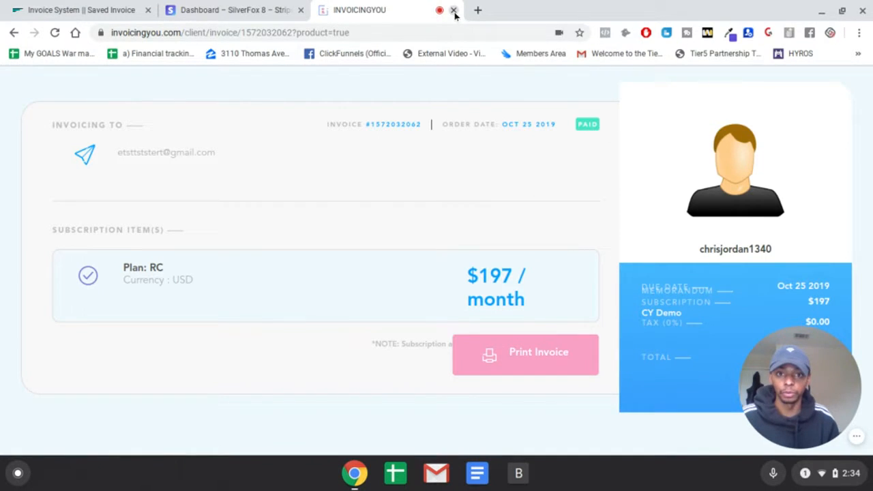
- Close the client invoice and open All Records in the invoicing admin to check the product invoice's entry
click(232, 10)
click(63, 3)
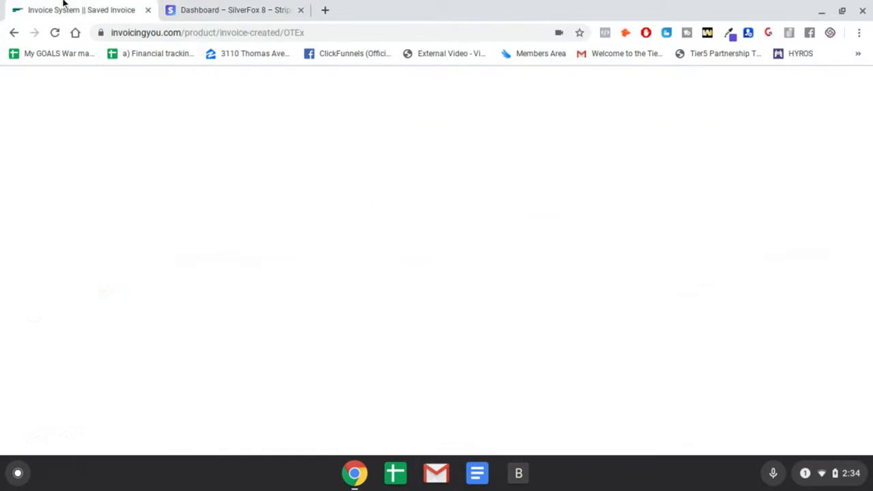
scroll(81, 368, down, 3)
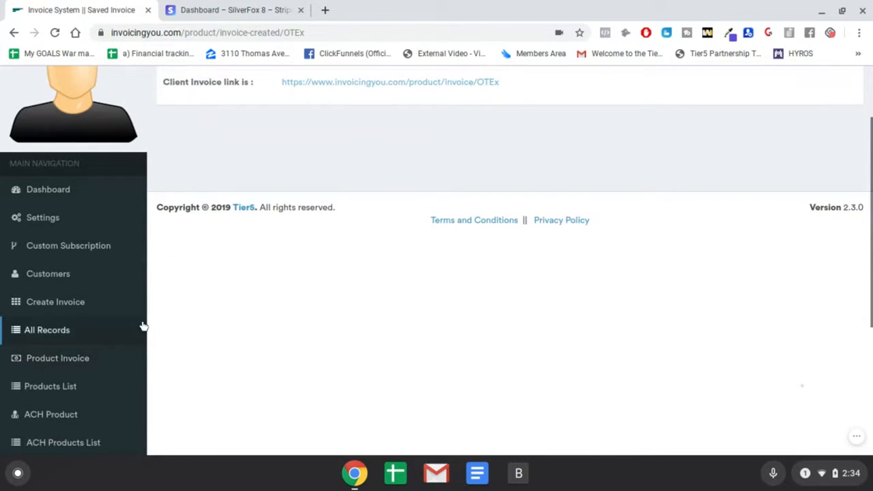
click(58, 331)
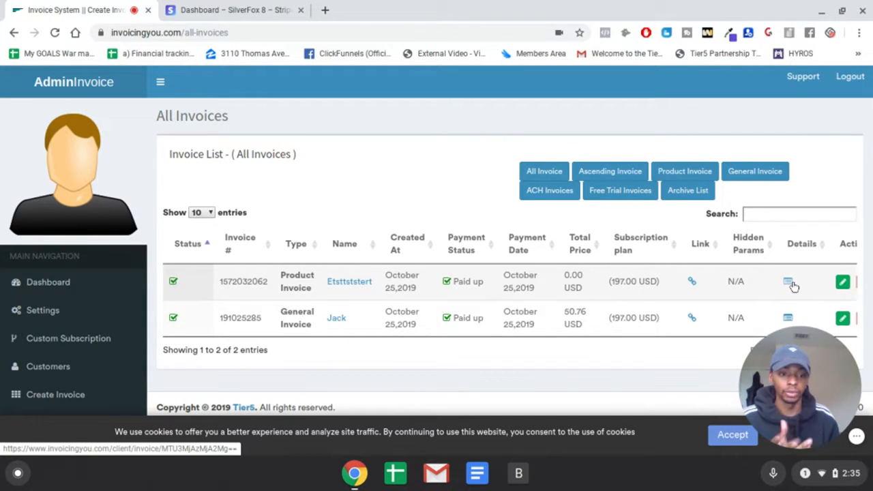
- Open the Products List to review the CY product's payment count, price, subscription and limit
scroll(204, 266, down, 3)
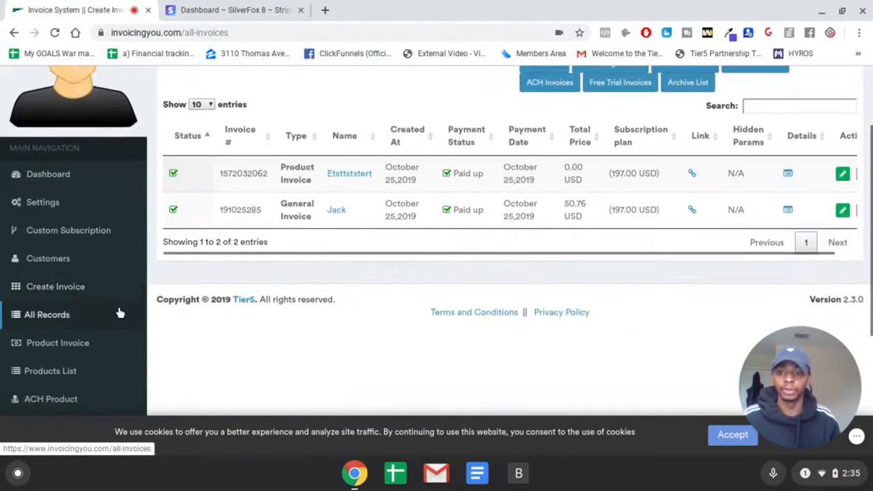
scroll(119, 314, down, 1)
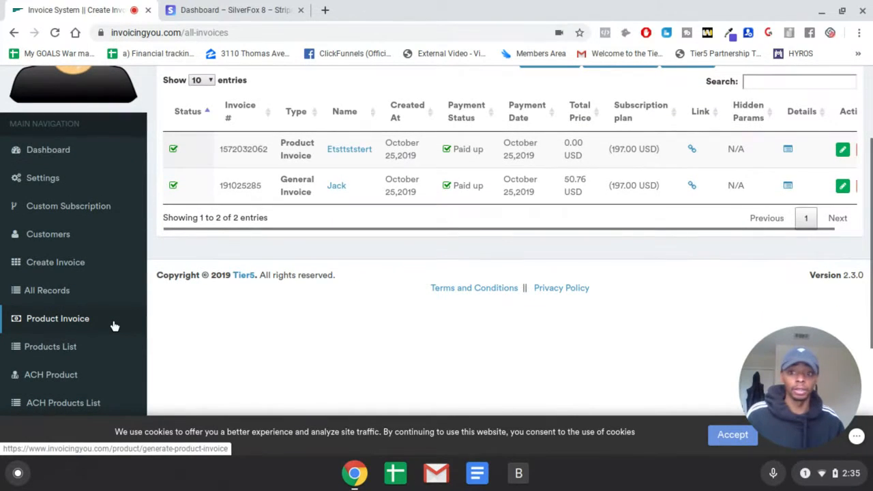
click(96, 352)
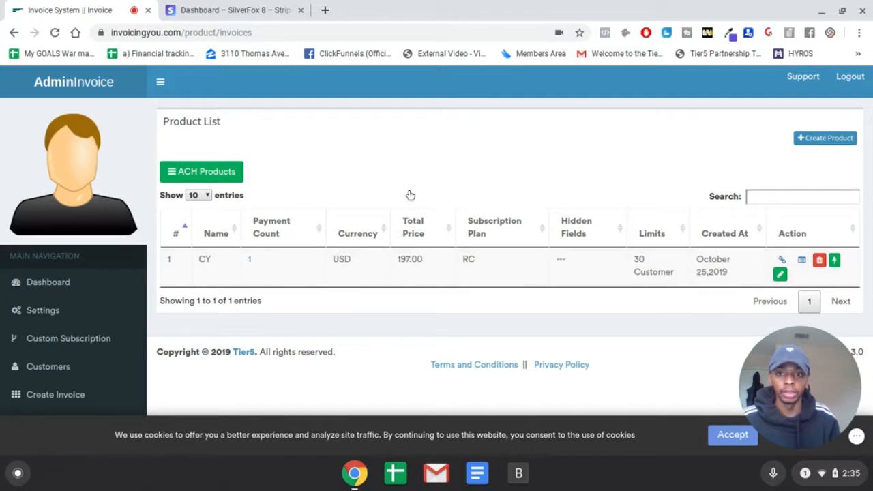
- Start a new product invoice and name the product "Test Product"
click(824, 140)
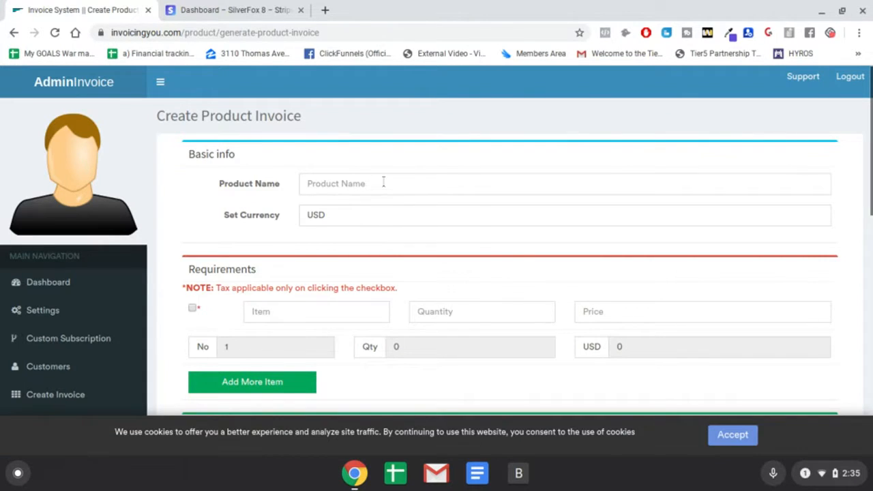
click(380, 183)
text(Test Product)
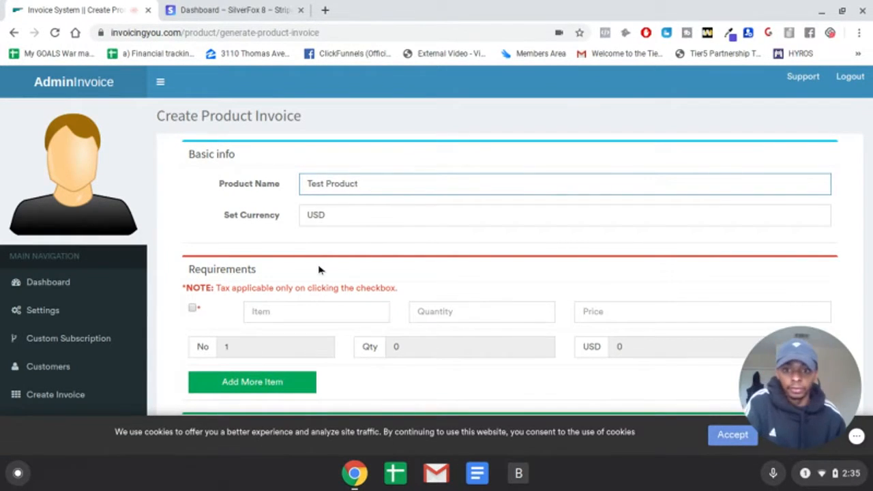
- Fill in the item line with item "test", quantity 1 and price 67
click(314, 311)
text(test)
click(442, 312)
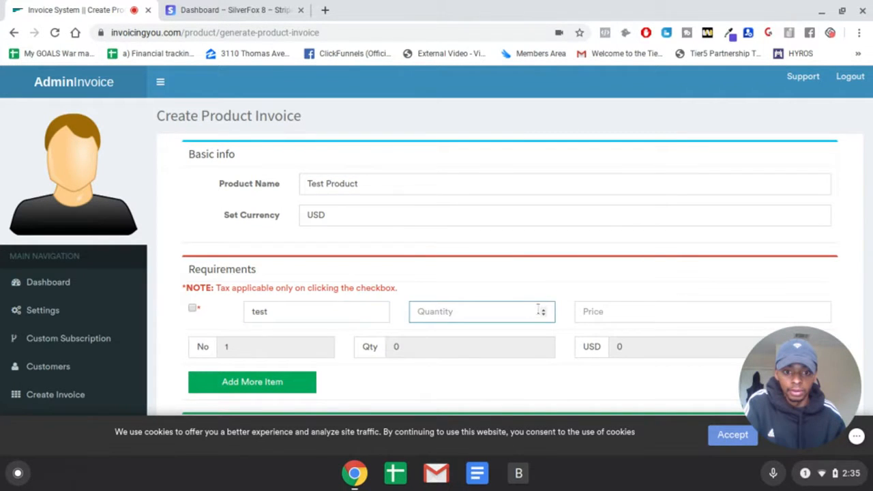
click(546, 309)
click(578, 314)
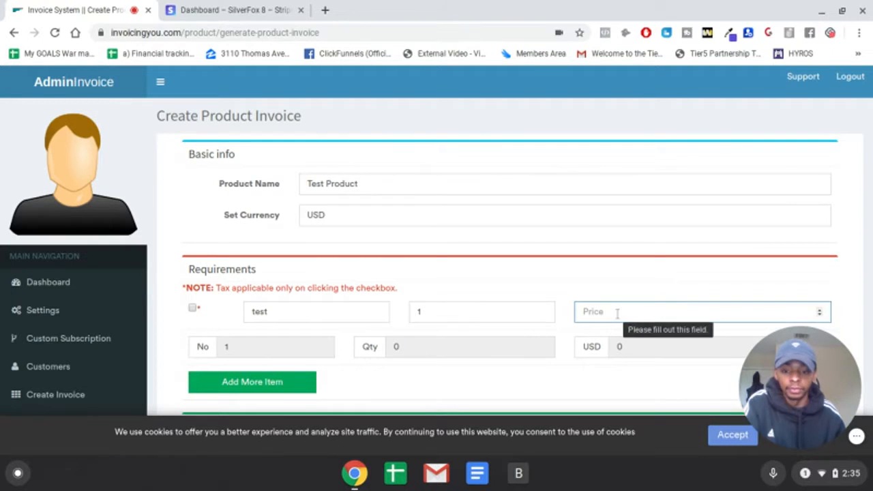
text(67)
click(460, 285)
- Mark the item as taxable, set the tax rate to 8%, and enter "test" as the memo
scroll(460, 284, down, 2)
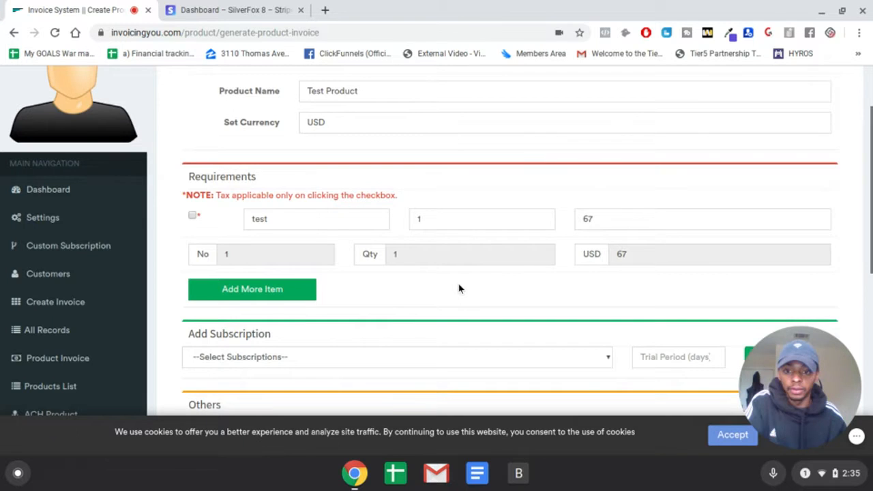
scroll(462, 288, down, 3)
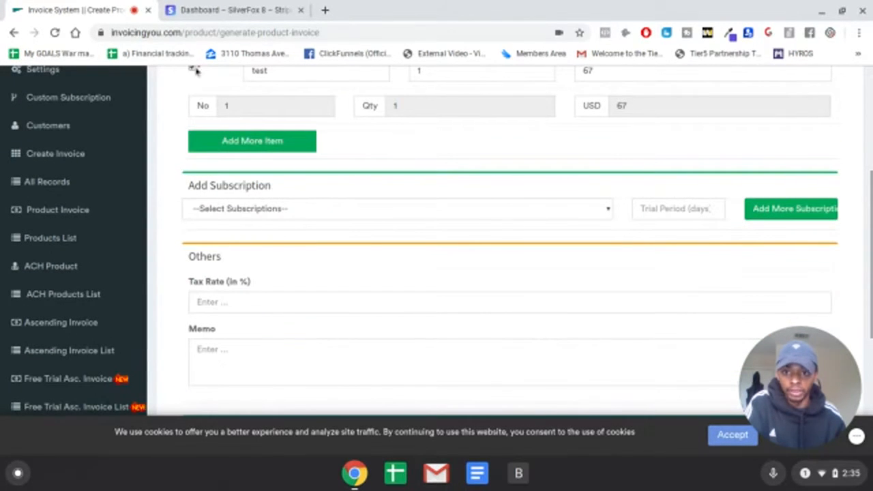
click(279, 305)
text(8)
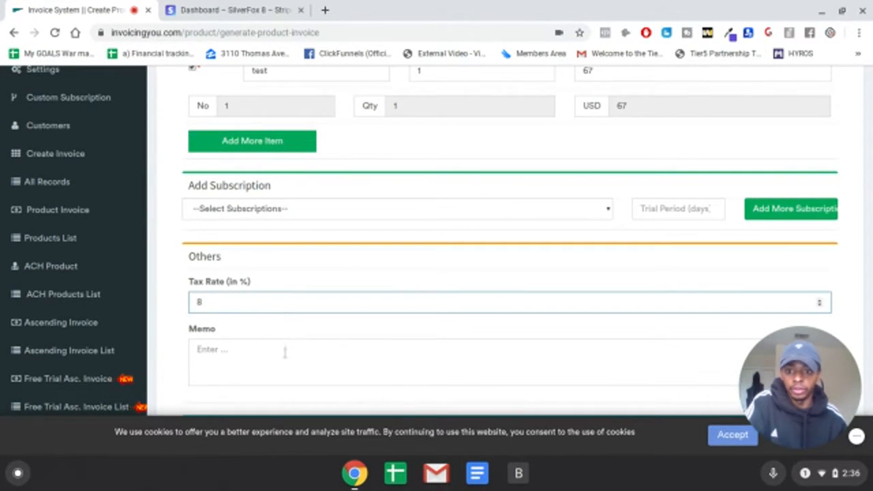
click(287, 349)
text(test)
- Keep the invoice limit at No Limit and submit the Test Product invoice
scroll(419, 339, down, 1)
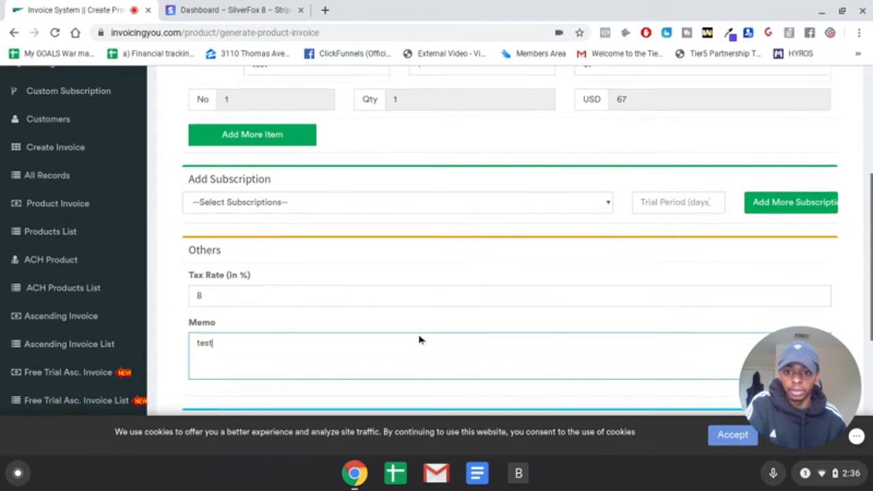
scroll(420, 340, down, 5)
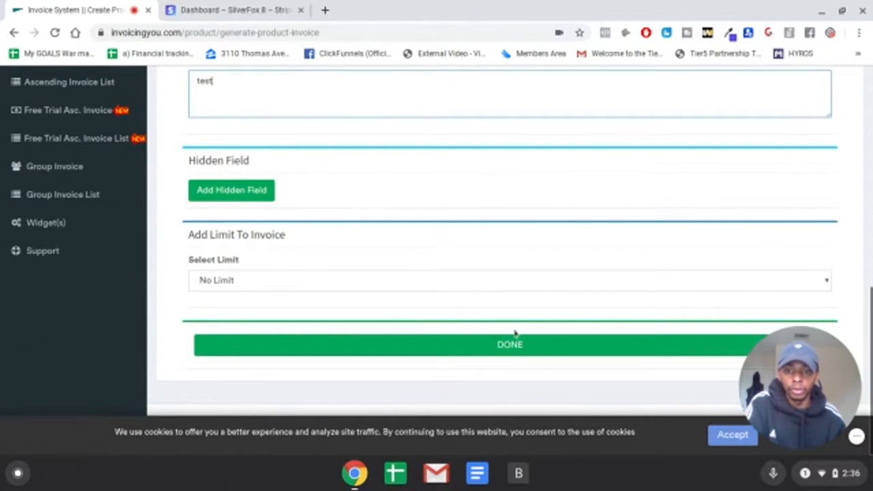
click(347, 284)
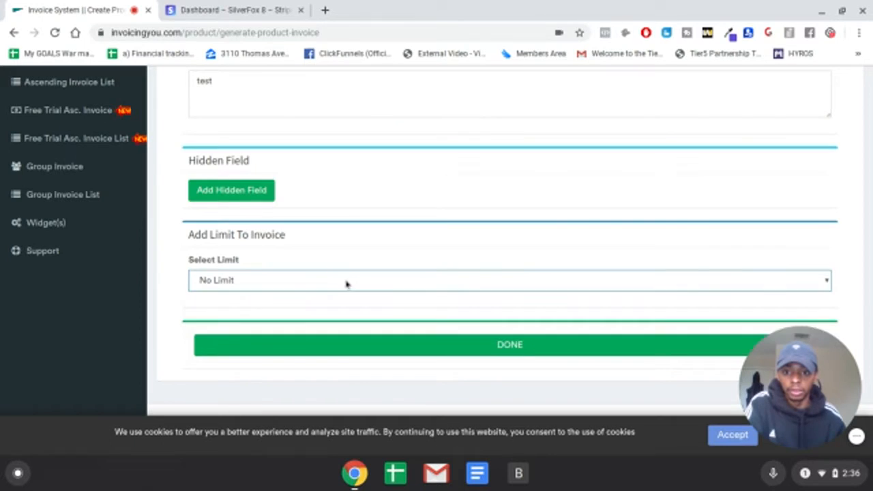
click(472, 360)
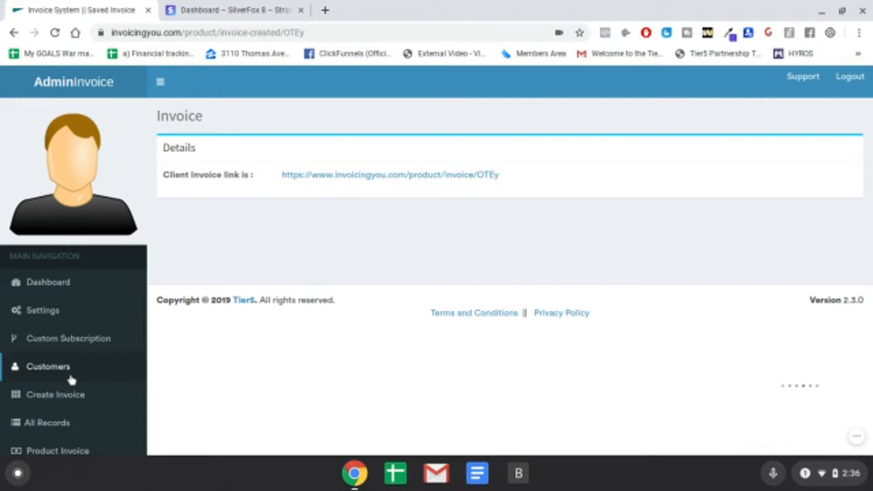
- Open the Products List to compare the Test Product and CY entries, and locate the ACH Product section
scroll(68, 379, down, 2)
click(76, 434)
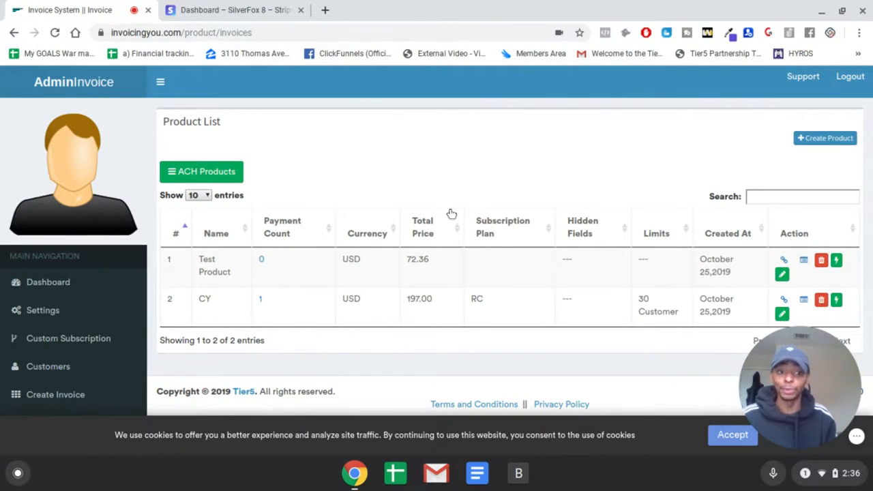
scroll(389, 249, down, 2)
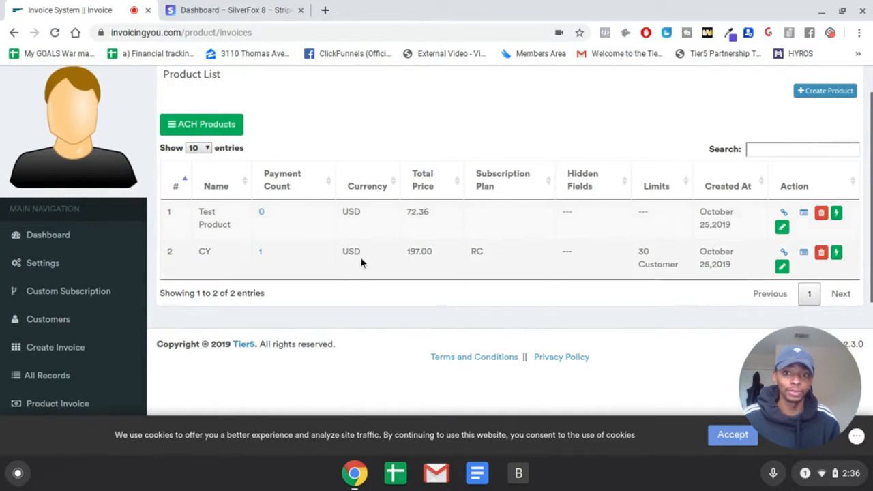
scroll(41, 294, down, 4)
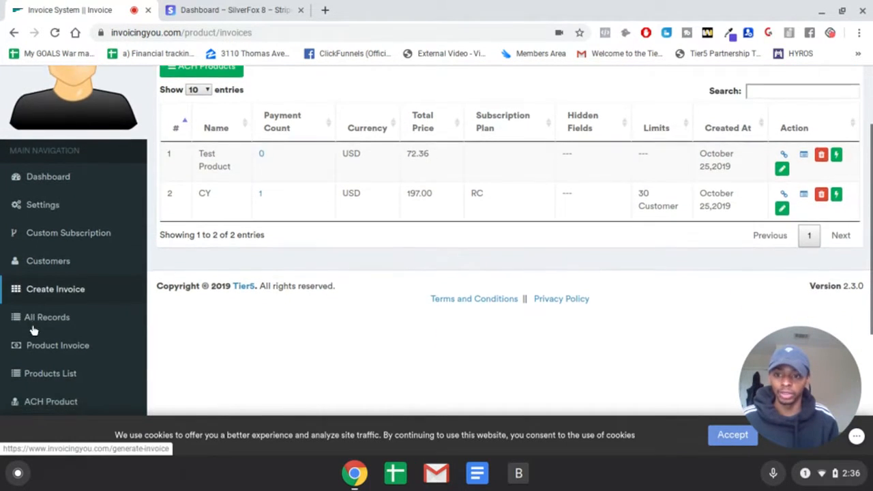
scroll(112, 354, down, 1)
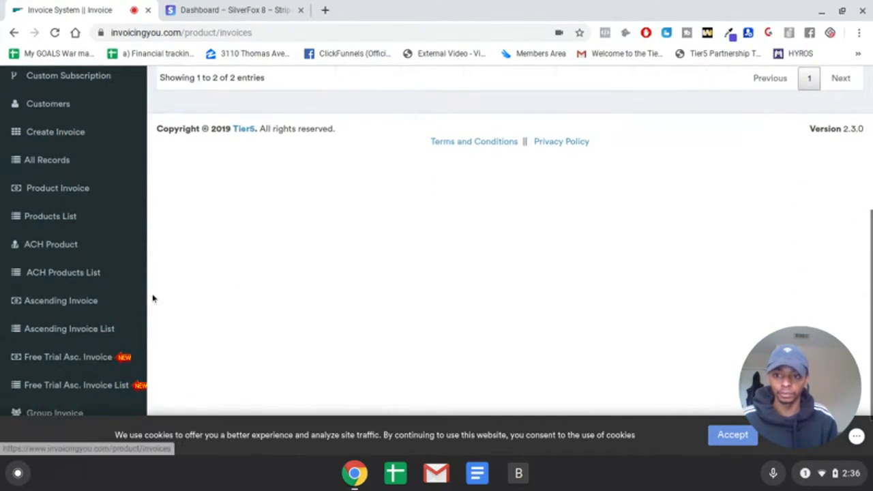
- Open the ACH Product section and review the Plaid integration settings it requires
click(59, 249)
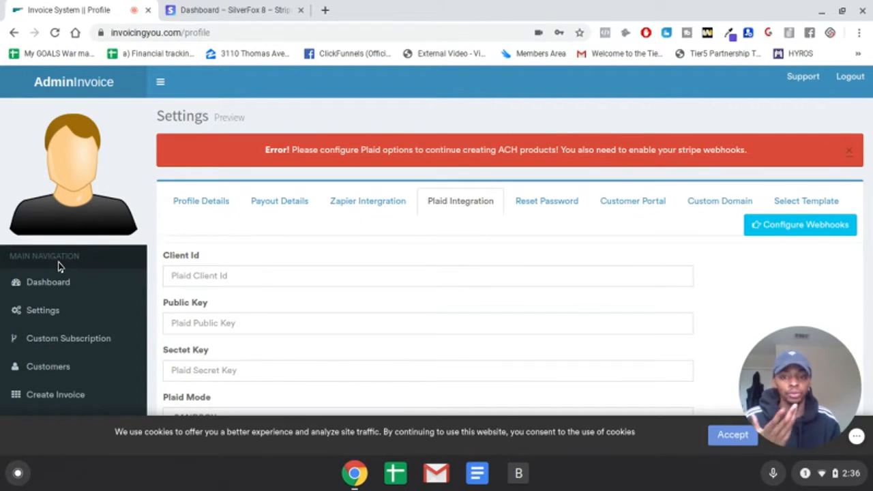
scroll(58, 268, down, 5)
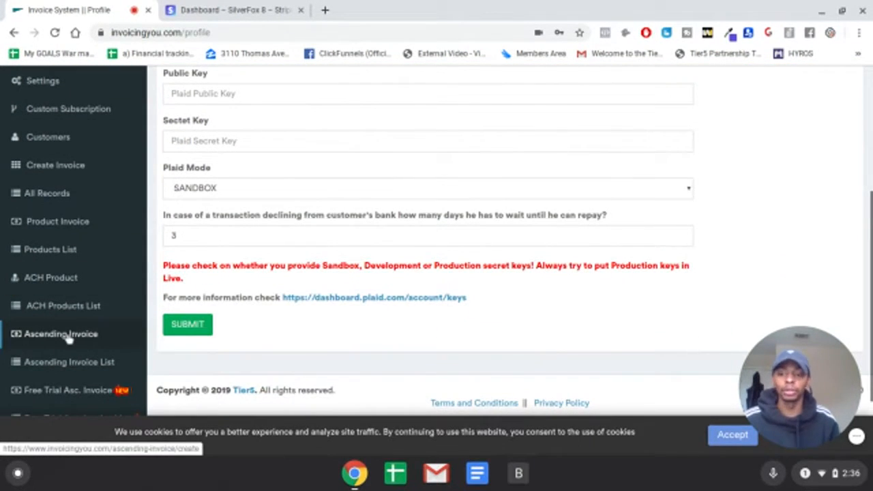
- Start a new ascending invoice and name it "FC Ascending"
click(69, 339)
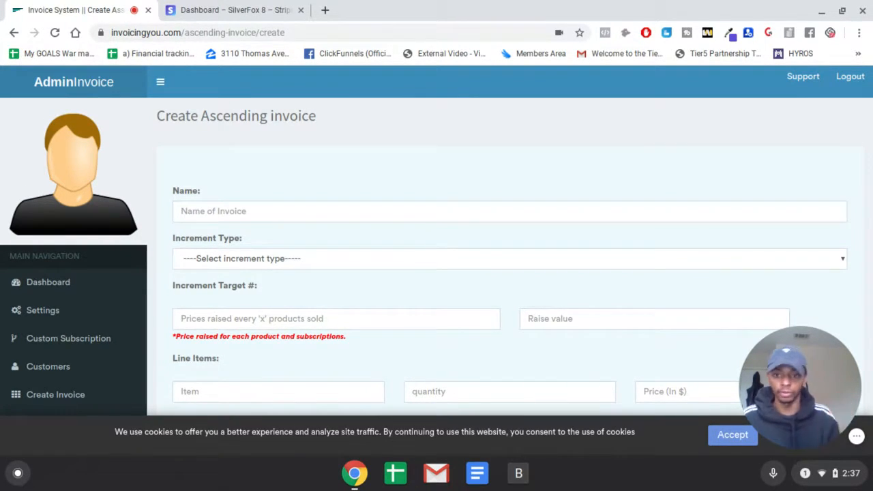
click(226, 208)
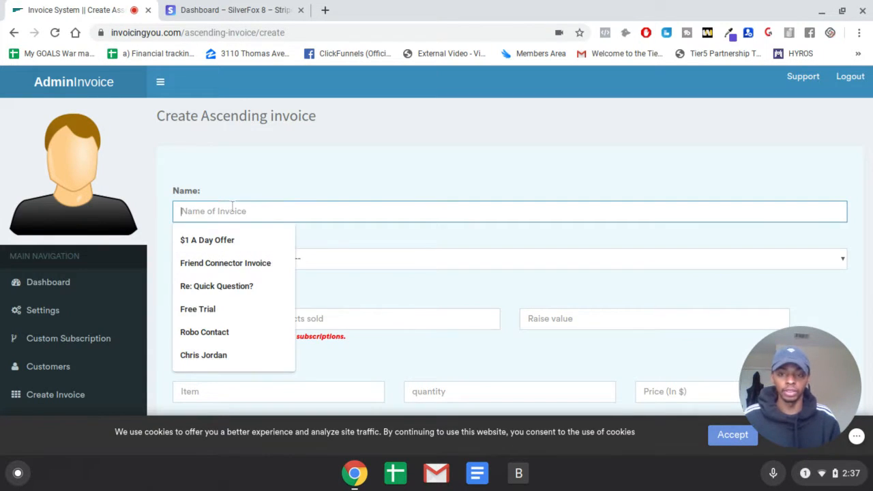
click(298, 193)
scroll(302, 206, down, 1)
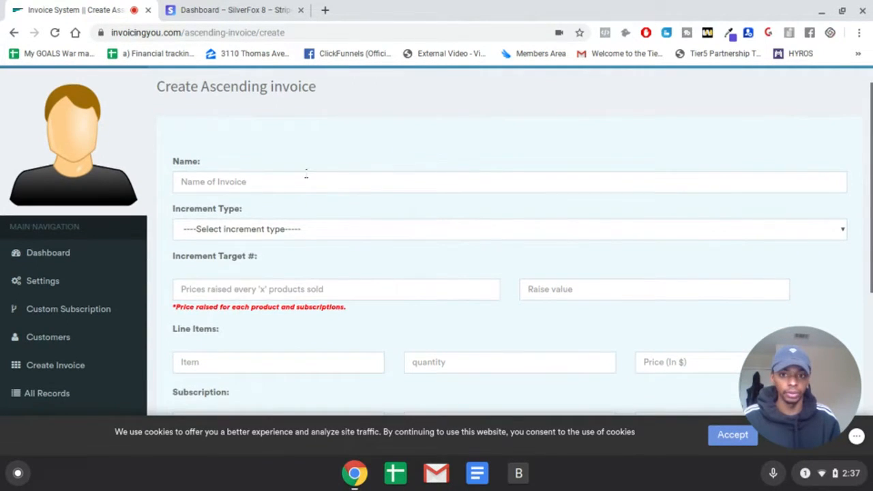
click(306, 177)
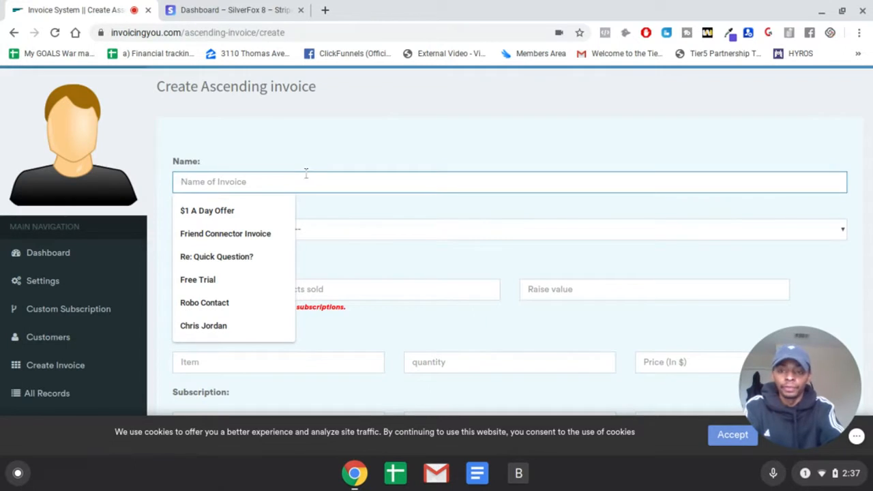
text(FC)
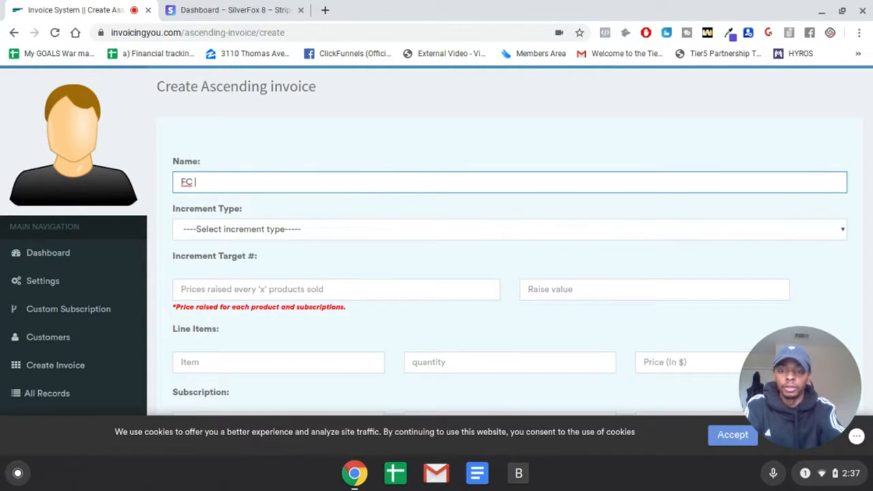
text( Asec)
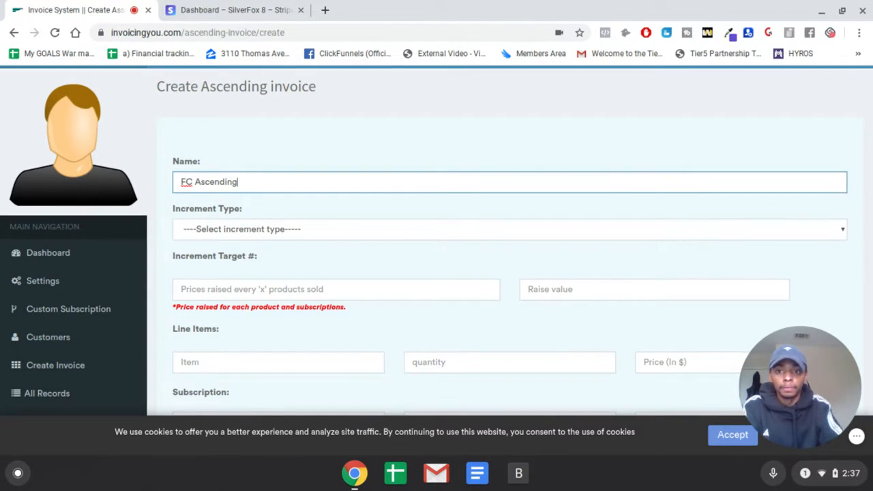
- Set the increment type to $ (In Dollar), with the price raised by 10 for every 1 product sold
click(251, 234)
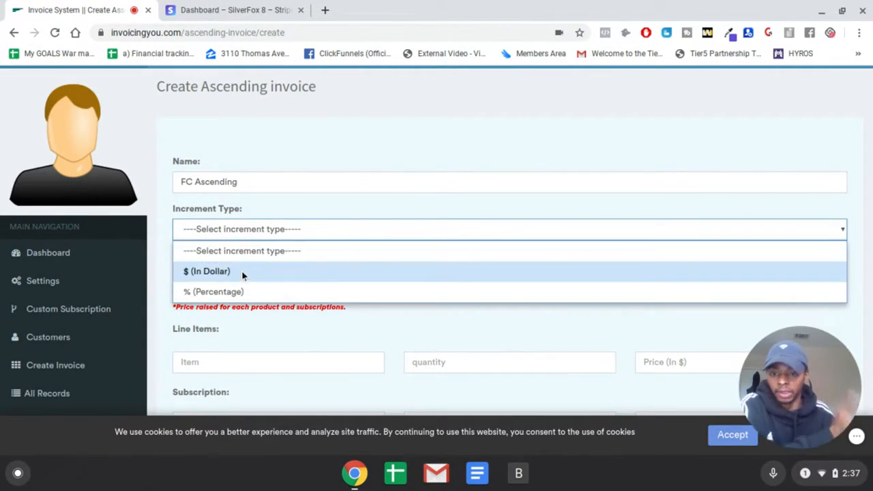
click(243, 271)
click(482, 289)
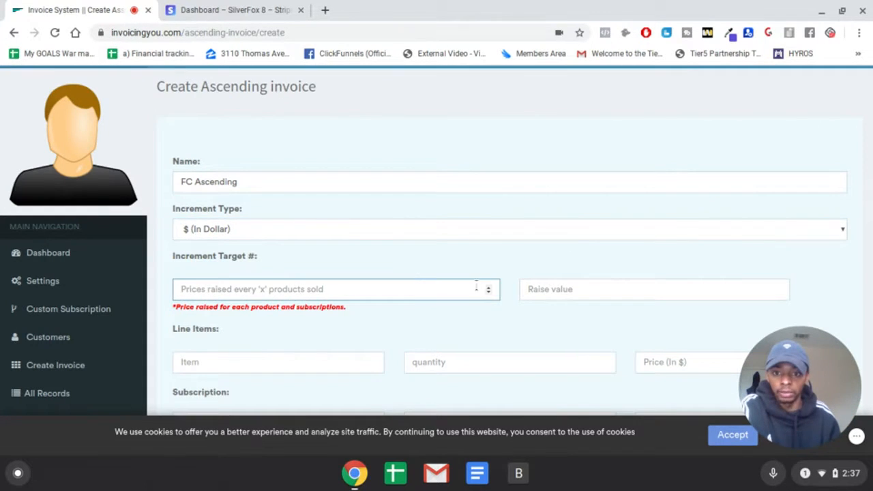
text(1)
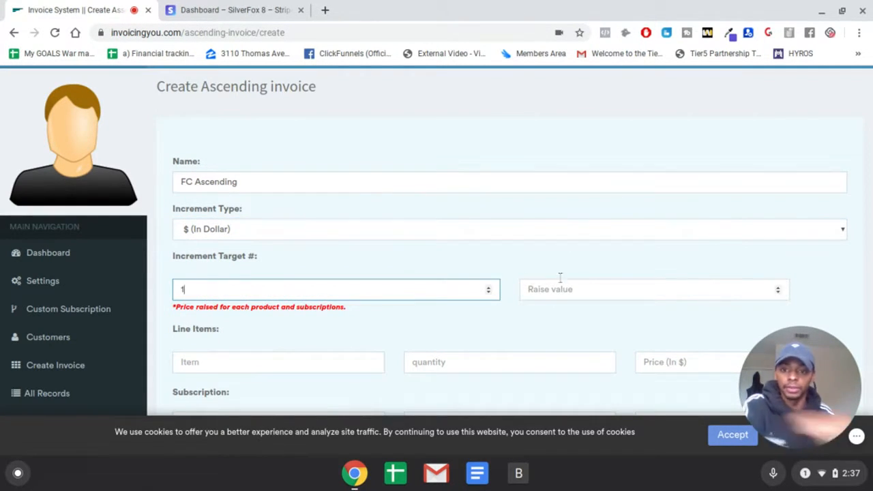
click(583, 294)
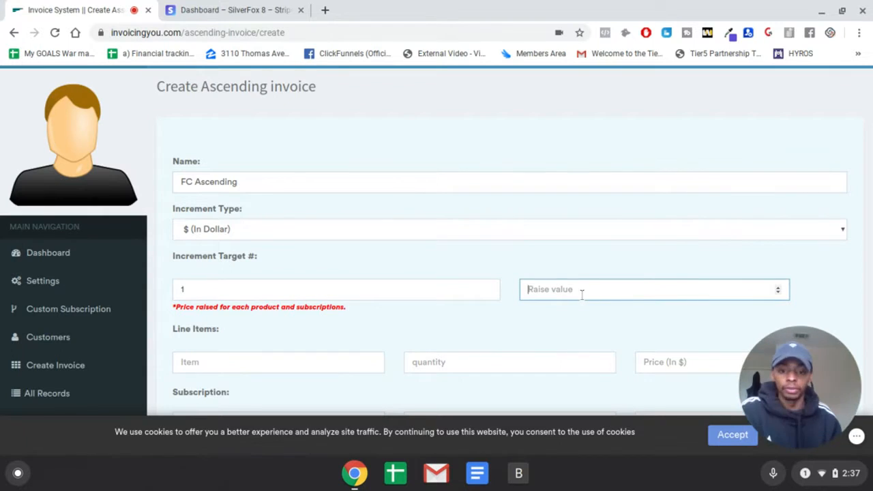
text(10)
- Fill in the line item with "Friend Connector", quantity 1 and price 25
scroll(353, 263, down, 2)
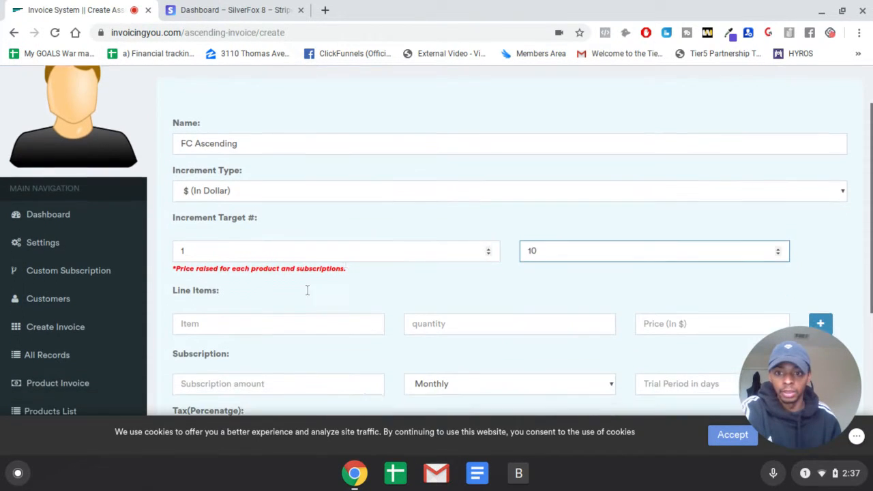
click(259, 312)
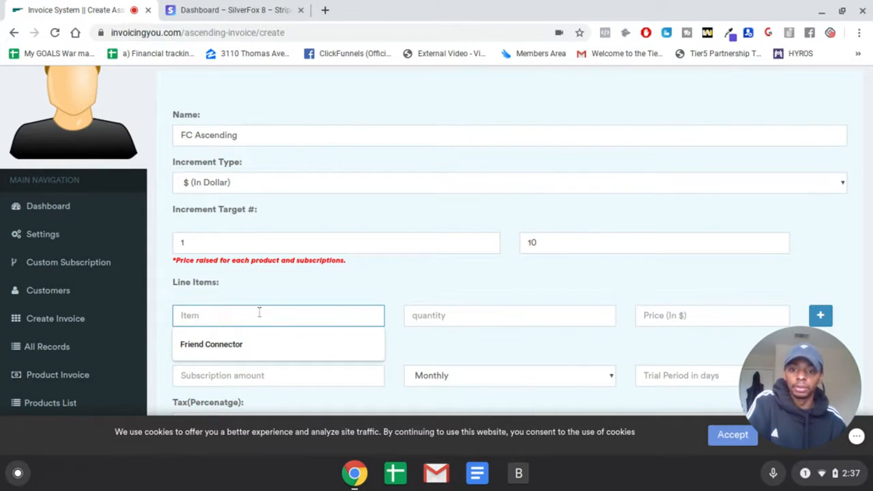
click(247, 338)
click(577, 317)
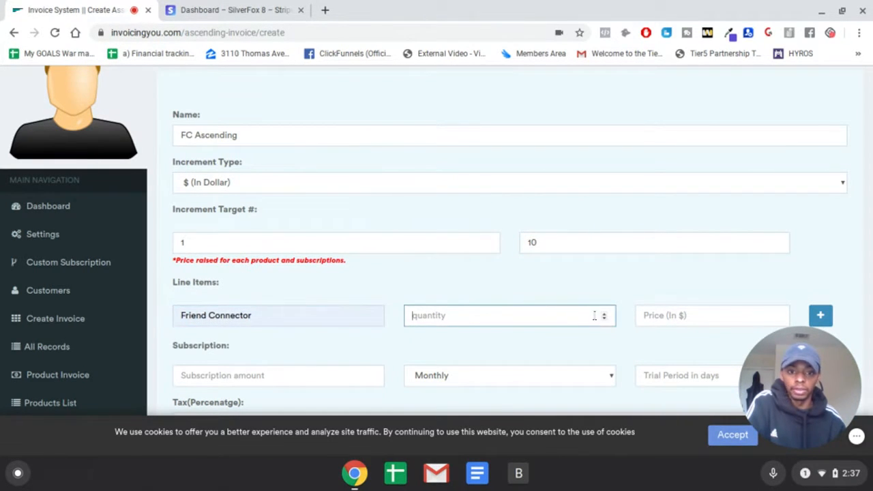
click(686, 314)
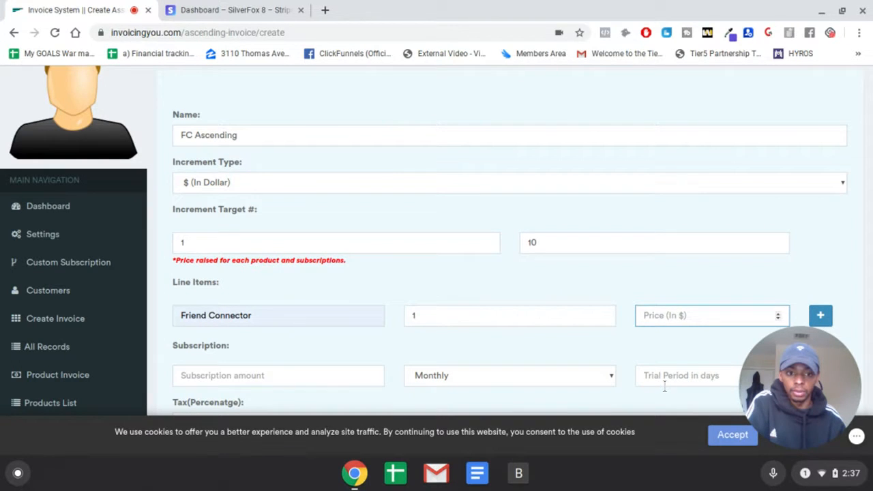
text(25)
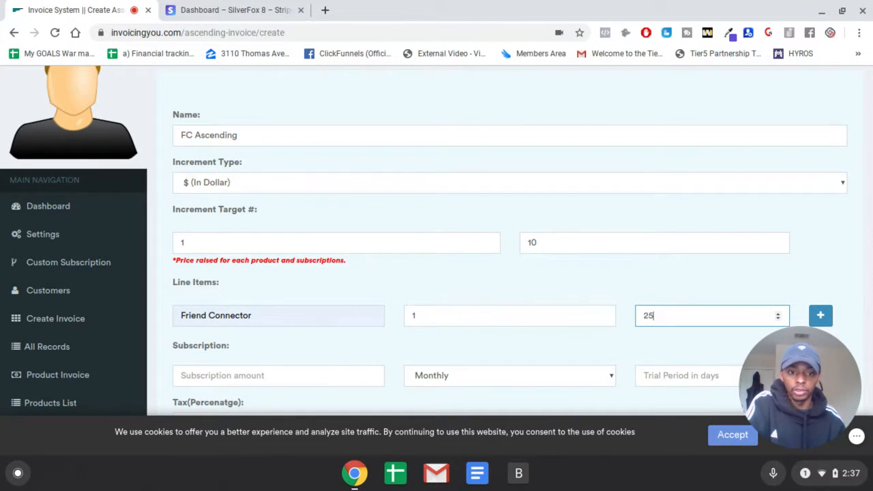
click(551, 275)
- Set the ascending invoice's tax percentage to 8
scroll(553, 263, down, 3)
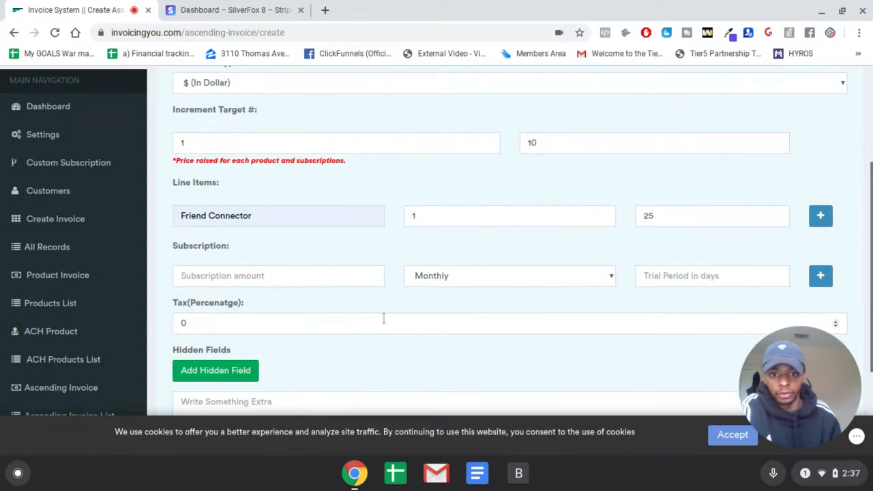
scroll(452, 304, down, 1)
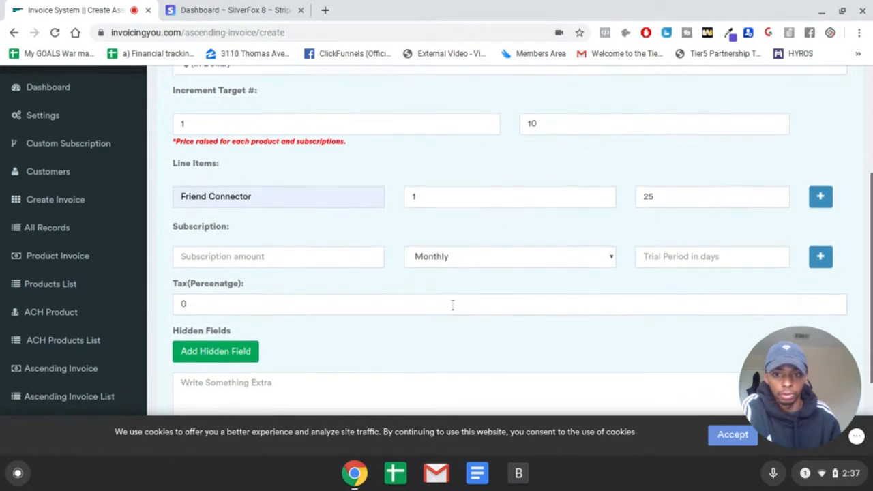
click(279, 282)
key(BackSpace)
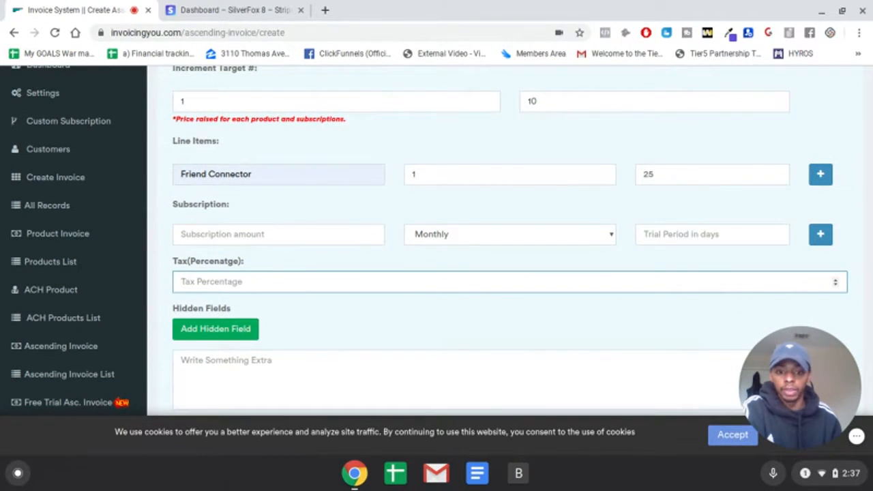
text(7)
key(BackSpace)
text(8)
- Enter "test" as the extra note and create the ascending invoice
scroll(184, 171, up, 3)
scroll(184, 170, down, 5)
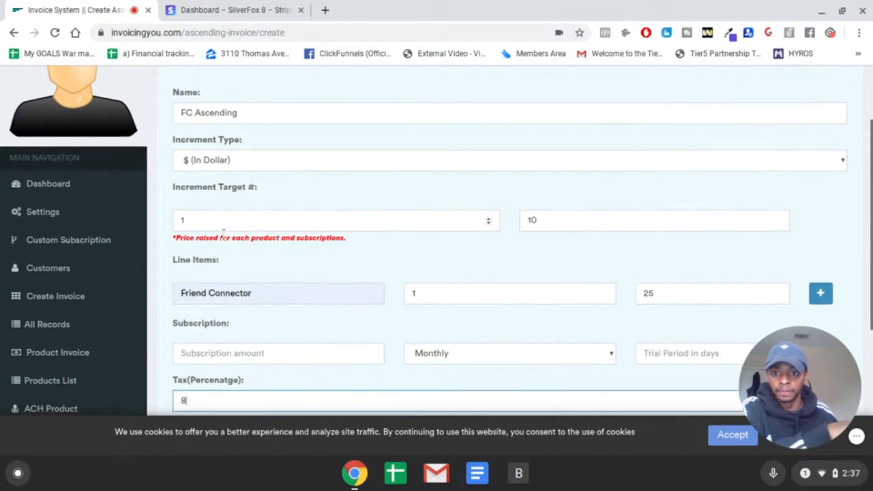
scroll(327, 301, down, 1)
click(361, 275)
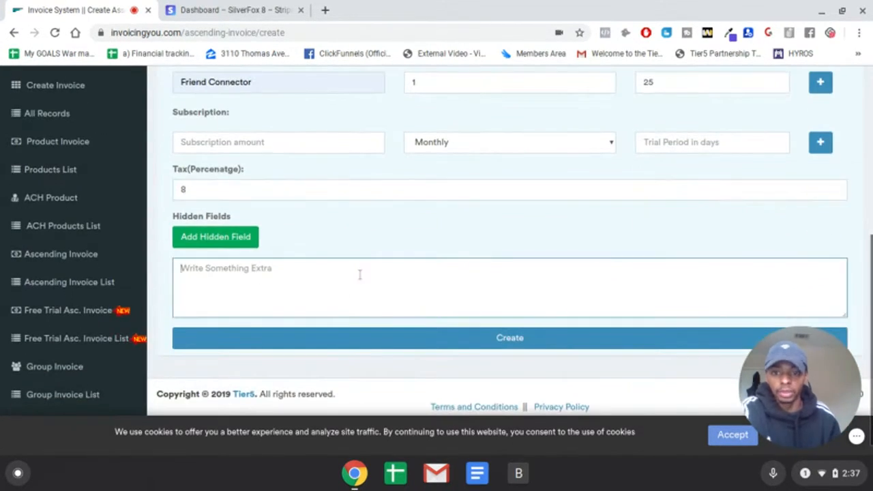
text(test)
click(513, 339)
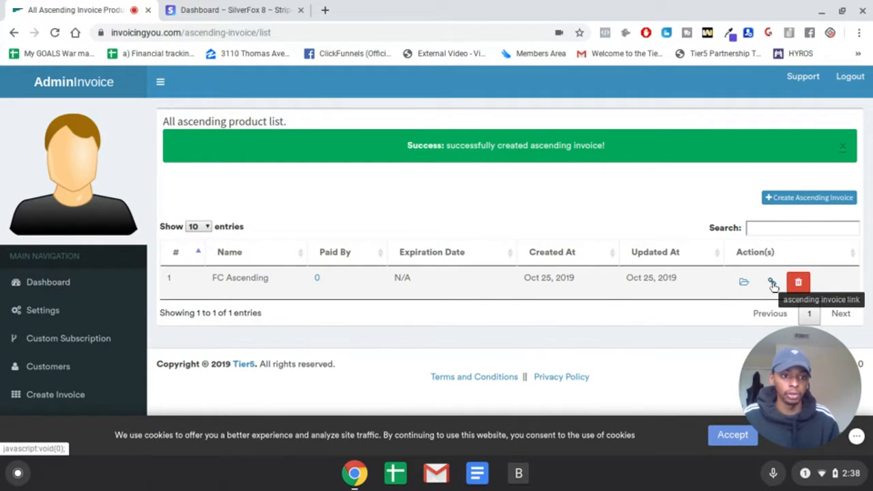
- Copy the FC Ascending invoice link and open it in a new browser tab
click(773, 284)
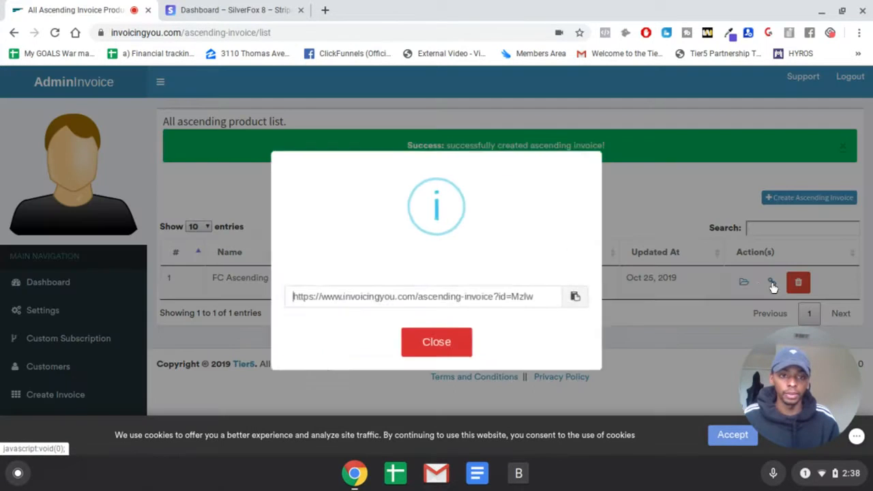
click(570, 295)
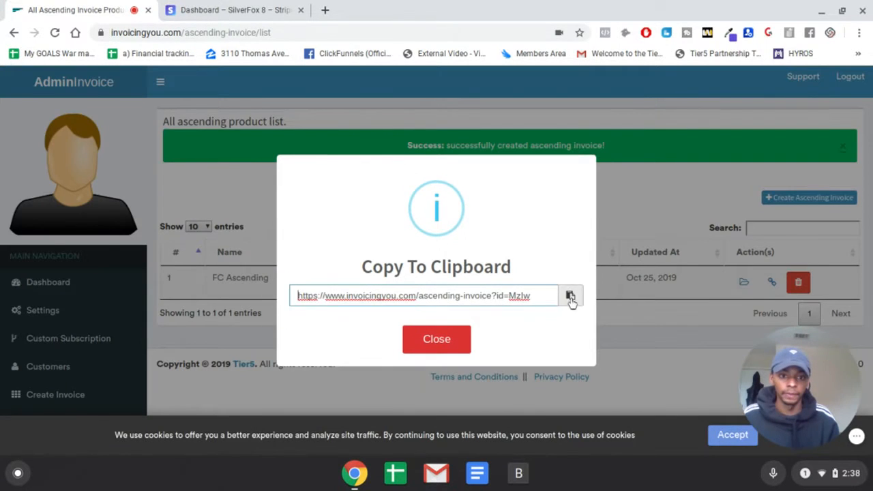
click(324, 10)
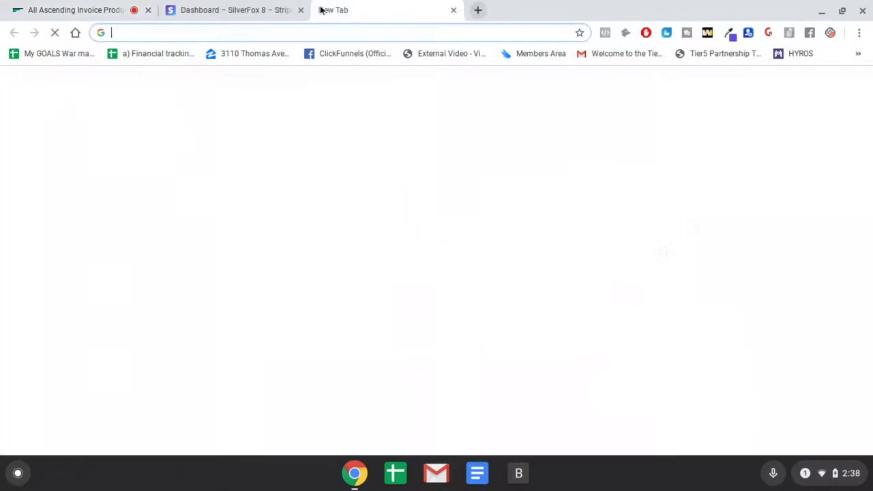
key(ctrl+v)
key(Return)
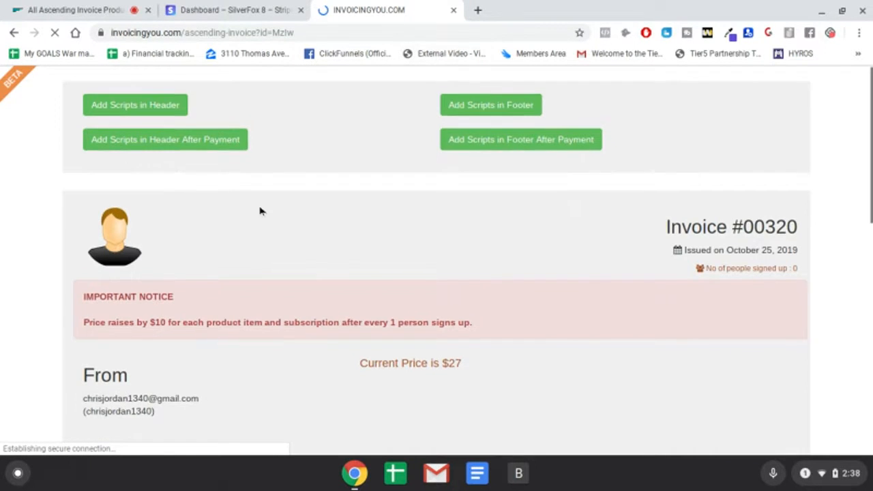
- Review the ascending invoice page, including the price increase notice, price chart, item and tax tables, memorandum and payment calculations
scroll(260, 205, down, 3)
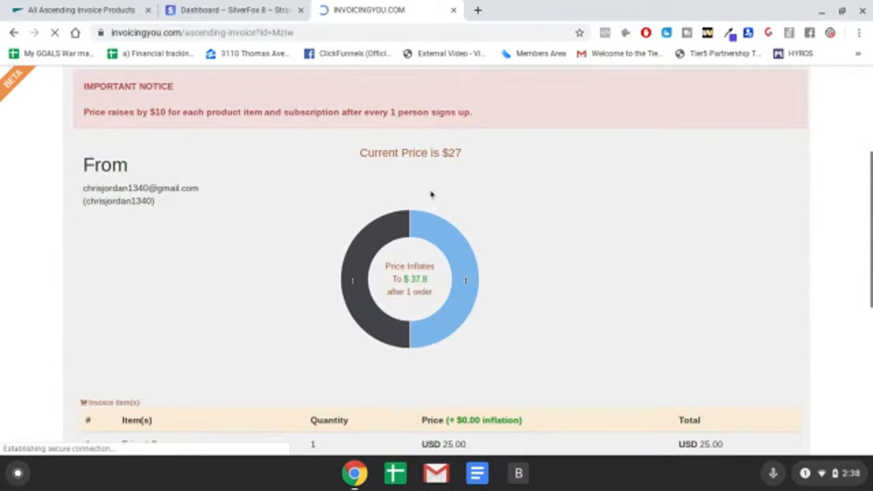
scroll(294, 239, down, 1)
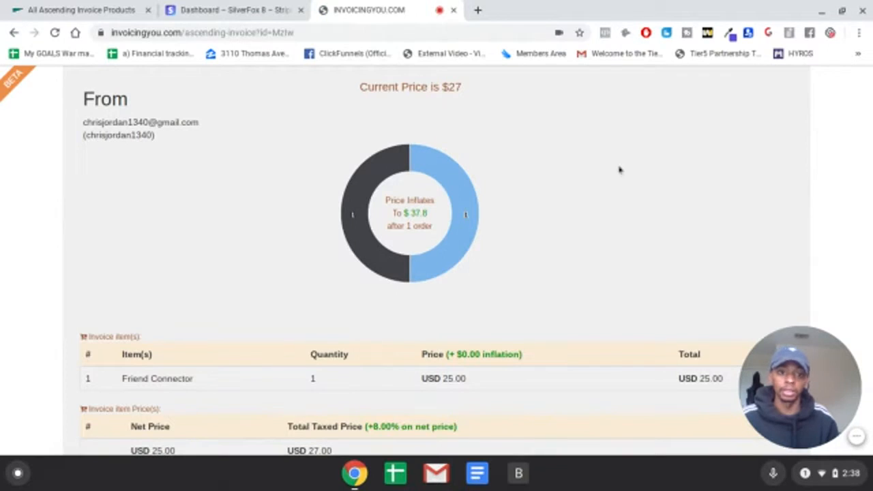
scroll(619, 171, down, 2)
scroll(655, 187, down, 3)
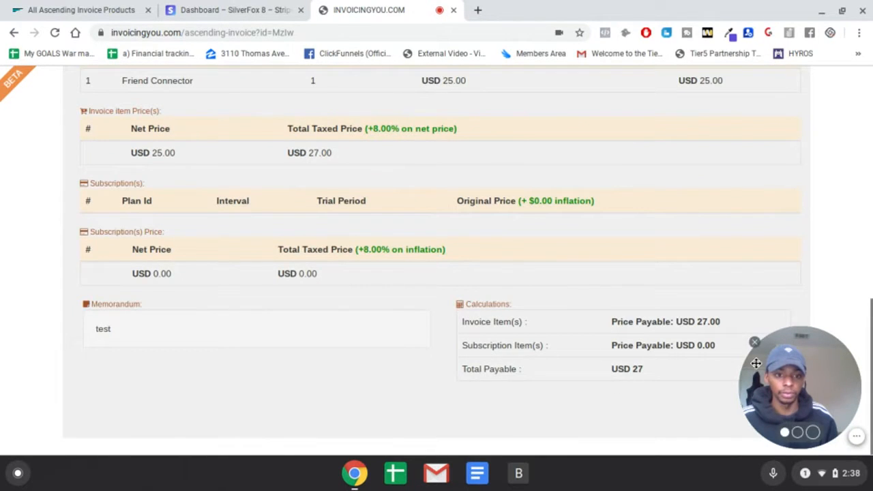
scroll(648, 359, up, 8)
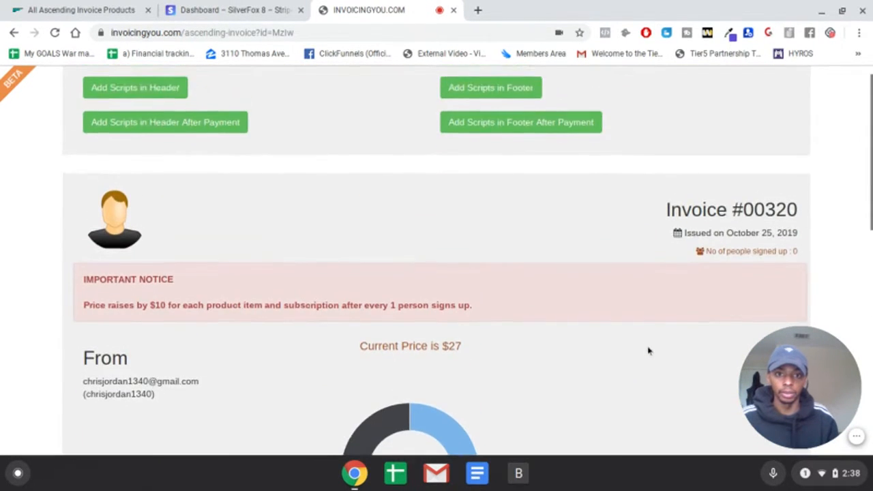
scroll(648, 351, down, 8)
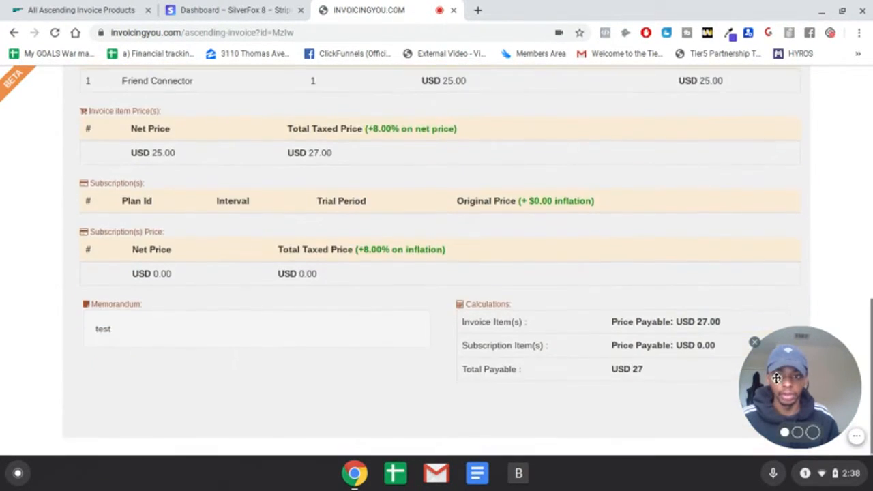
drag(797, 391, 821, 405)
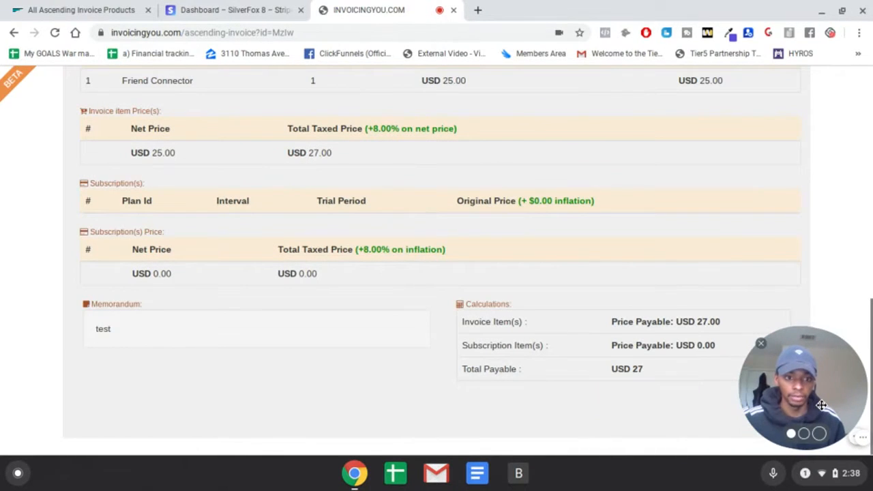
drag(823, 373, 699, 373)
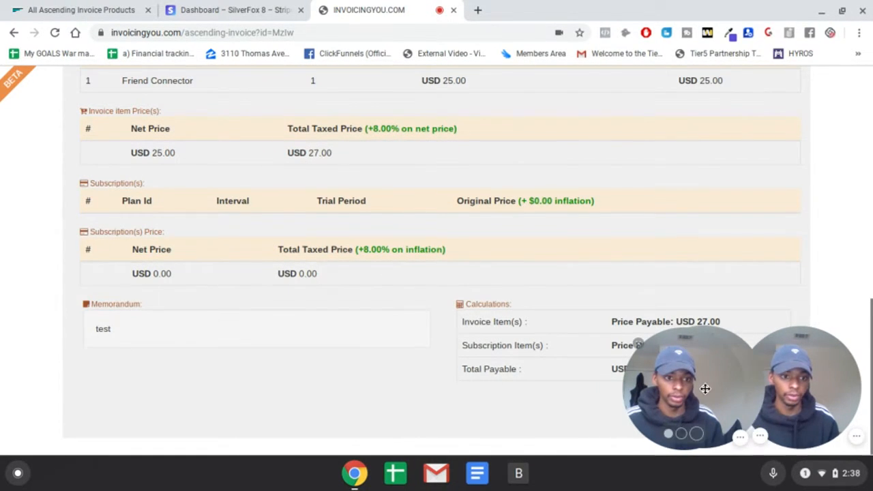
drag(796, 391, 801, 386)
drag(721, 387, 809, 379)
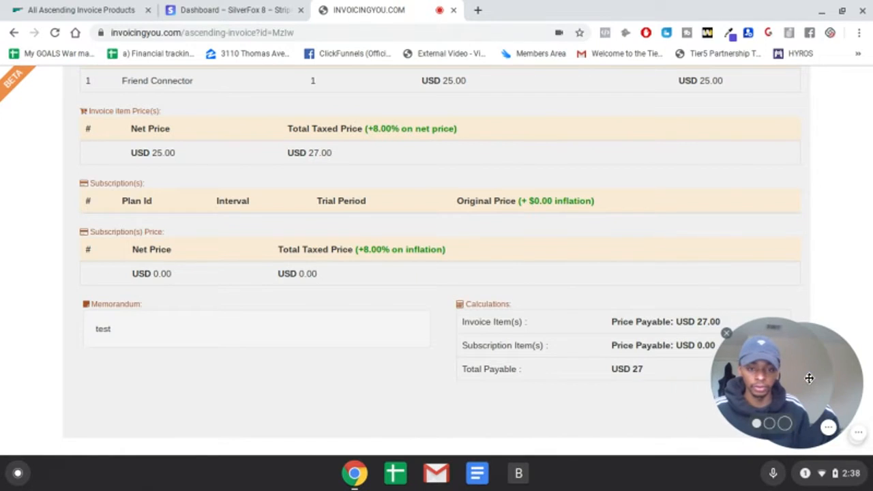
- Recheck the ascending invoice page, from the script options and price increase notice down to the memorandum and payable amounts
scroll(519, 343, up, 6)
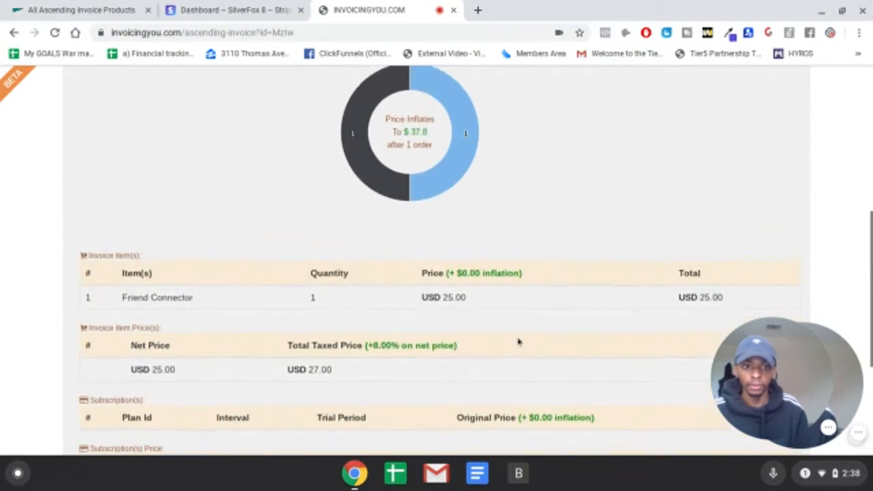
scroll(515, 343, up, 3)
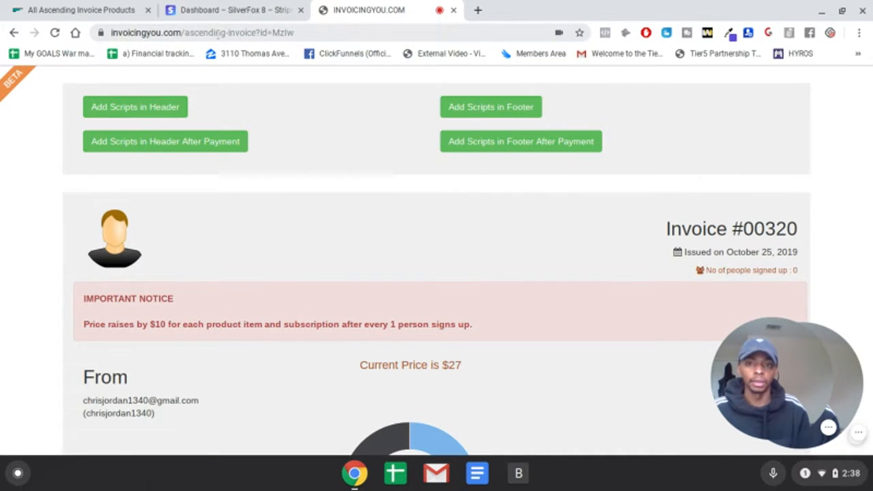
key(ctrl+l)
click(350, 211)
scroll(370, 199, down, 7)
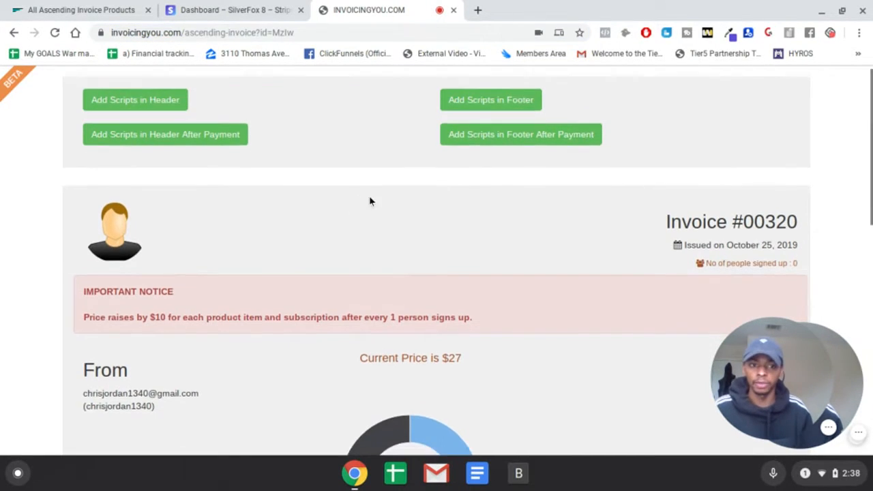
scroll(351, 298, down, 2)
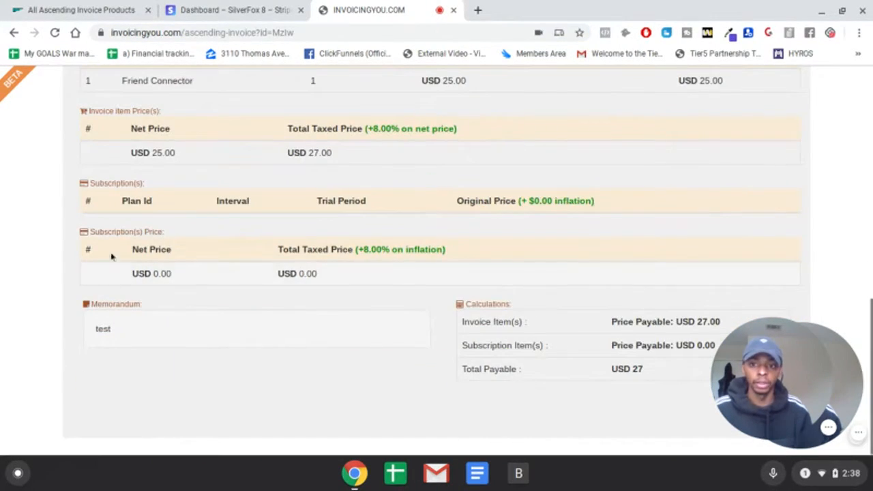
- Close the ascending invoice page and its link dialog, and open the Ascending Invoice List to check its entry
click(454, 10)
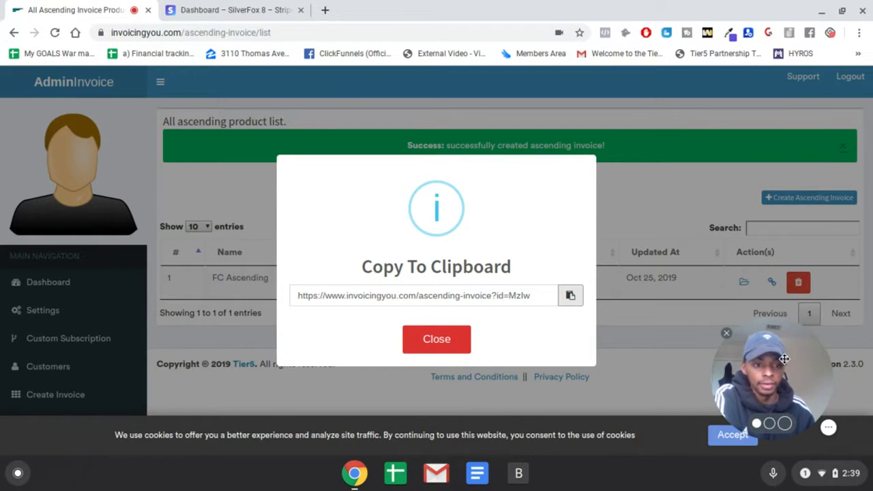
click(431, 340)
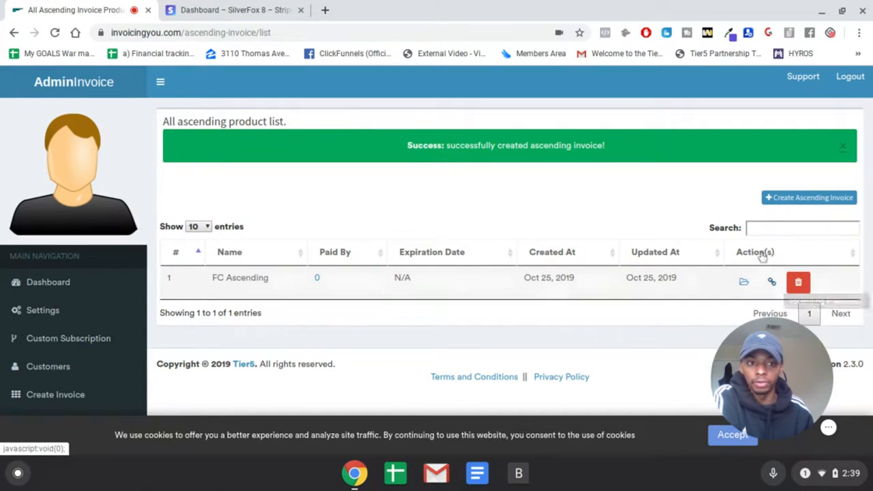
scroll(146, 341, down, 5)
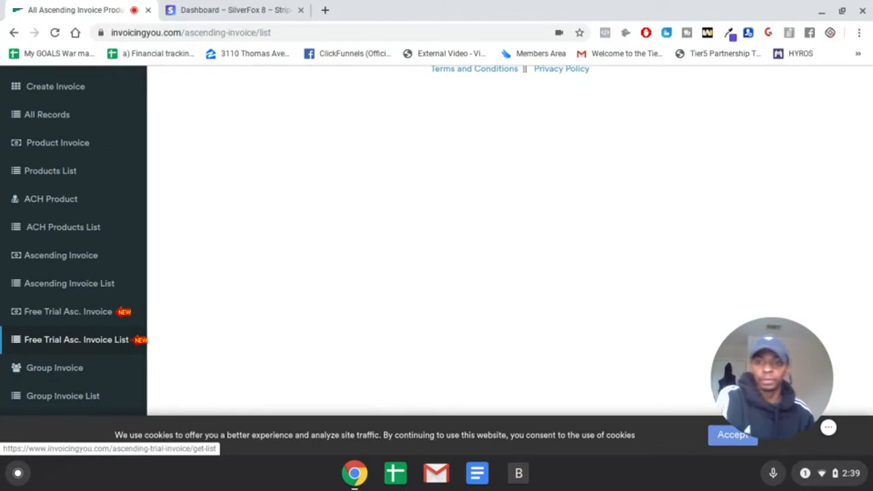
click(102, 284)
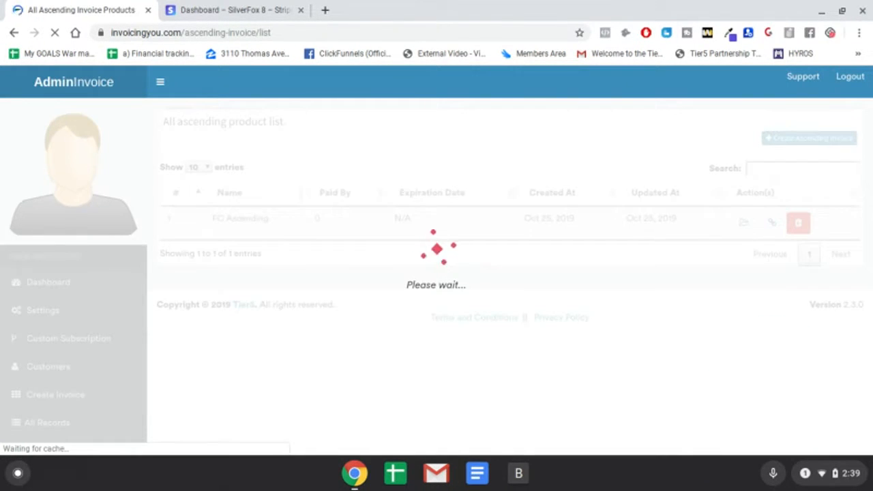
scroll(85, 382, down, 5)
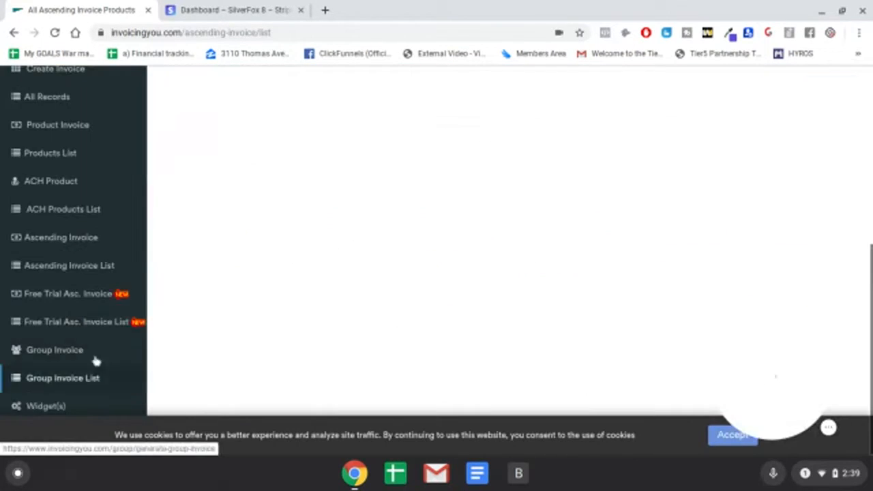
scroll(361, 211, up, 5)
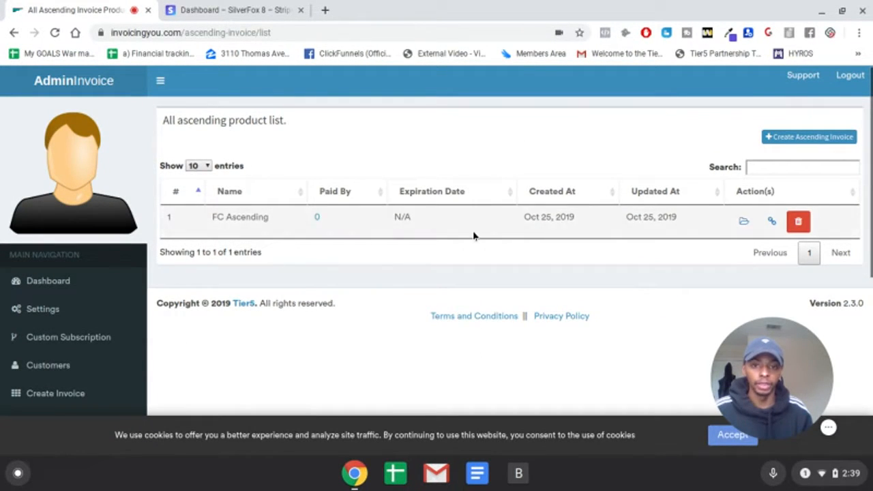
- Start a new free trial ascending invoice and name it "FC Ascending"
scroll(113, 321, down, 5)
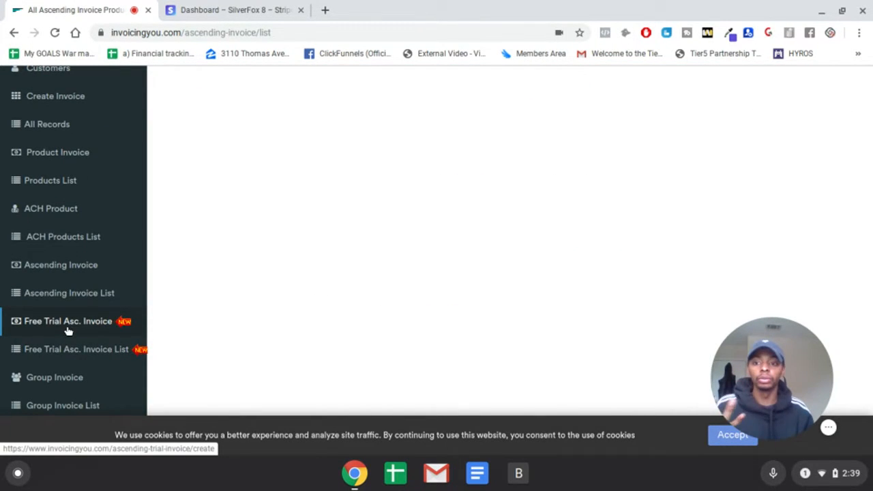
click(68, 331)
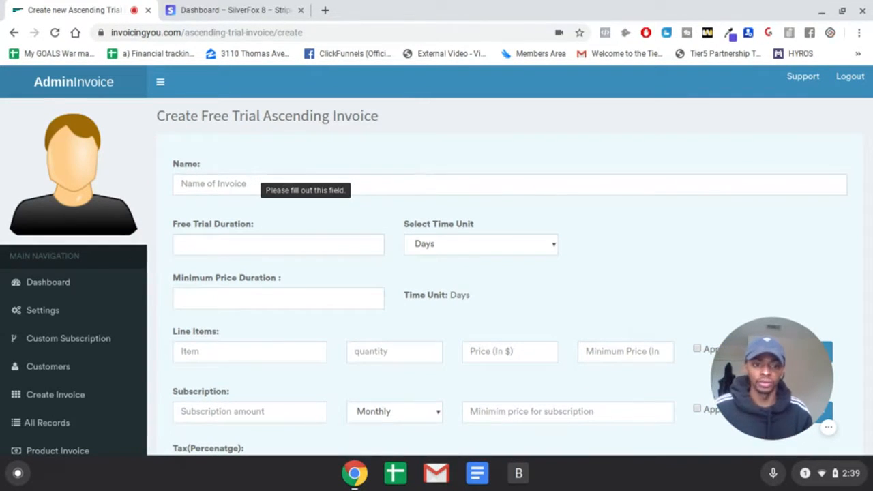
click(272, 178)
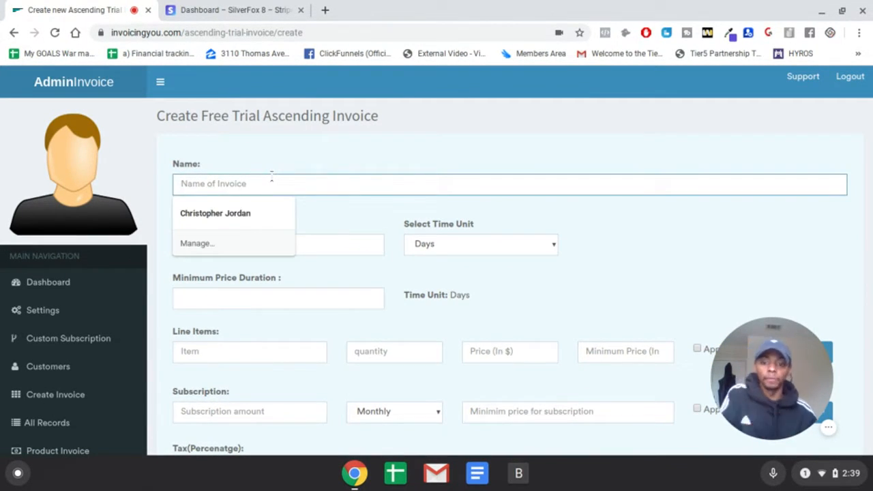
text(FR)
key(BackSpace)
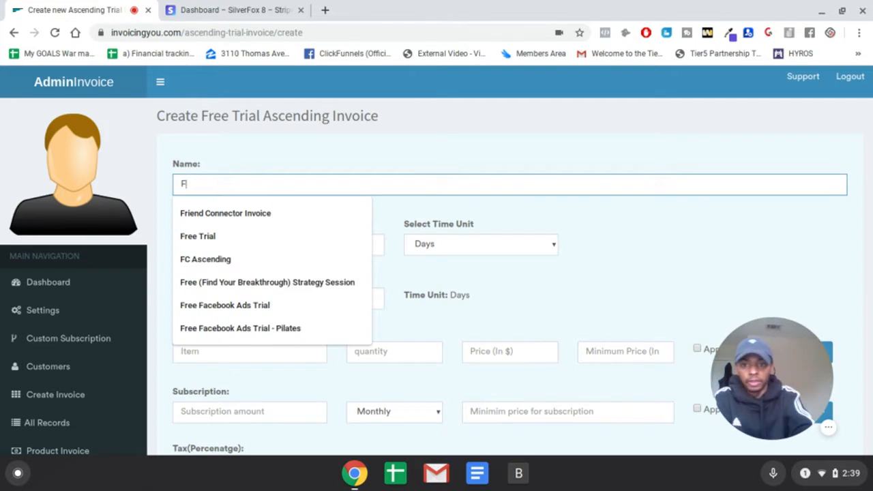
text(C Ascending)
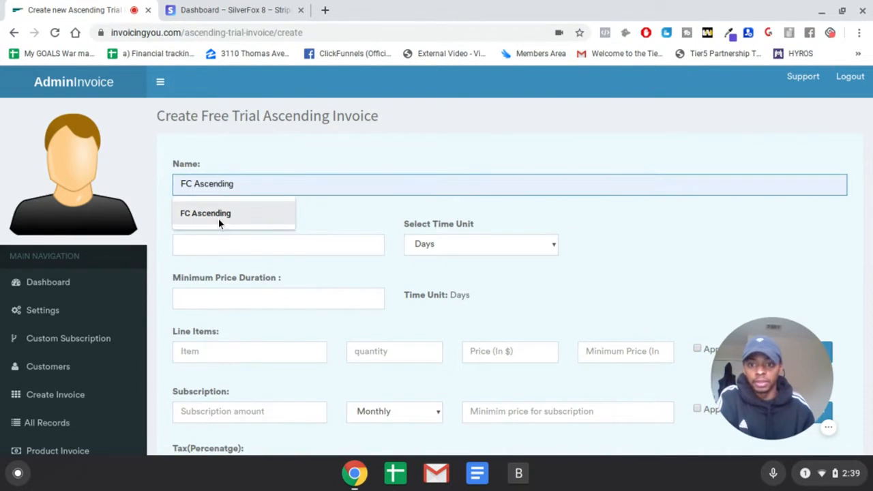
click(218, 220)
- Set the free trial duration to 7 with Days as the time unit
click(255, 254)
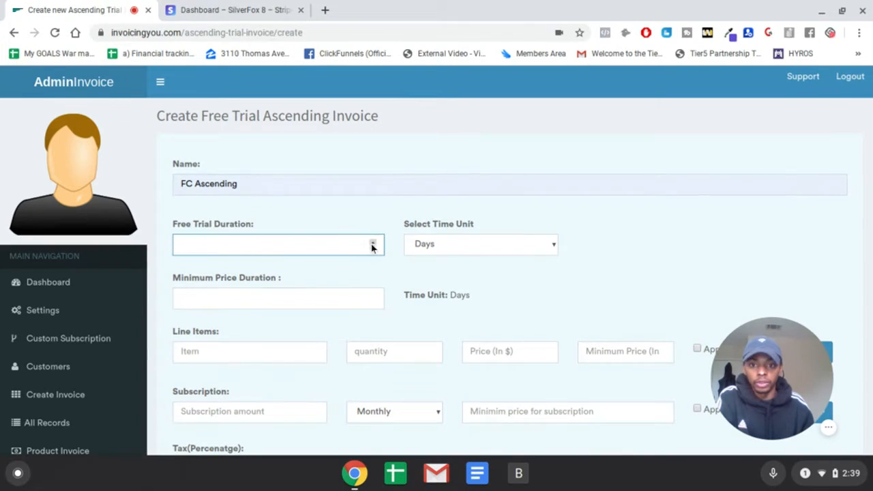
click(487, 253)
click(436, 264)
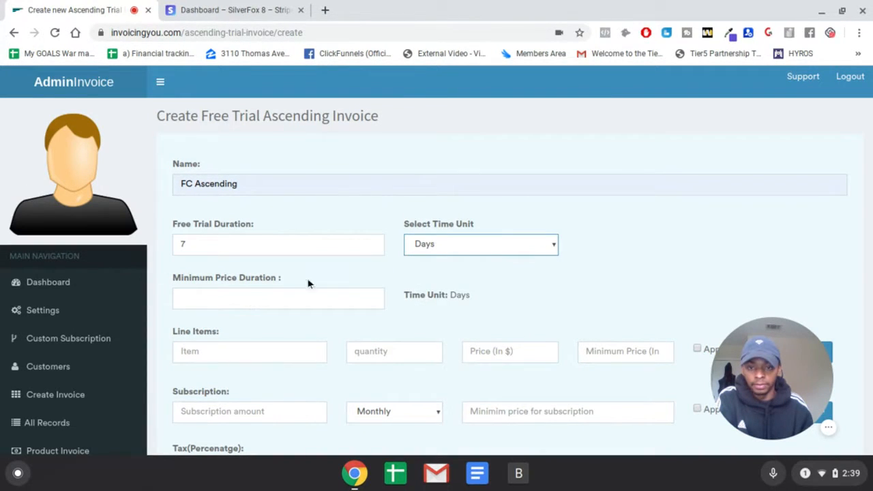
click(490, 248)
click(436, 265)
- Set the minimum price duration to 4 days
click(262, 294)
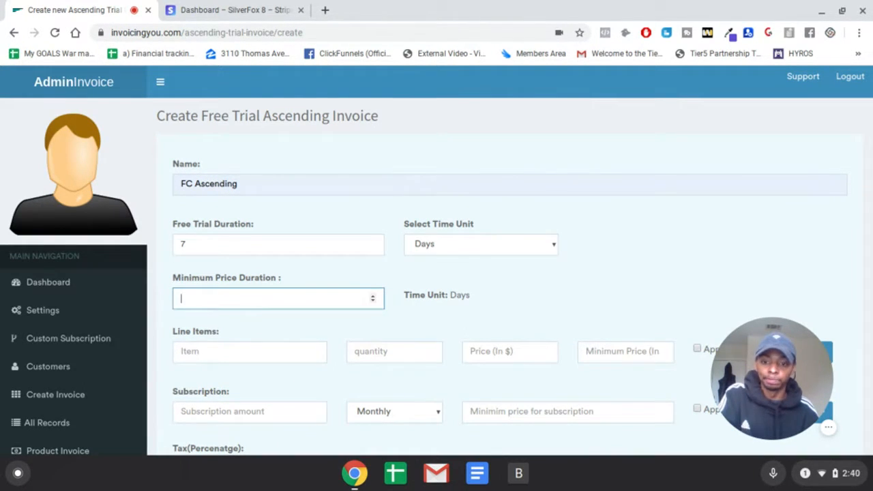
click(313, 279)
scroll(313, 273, down, 3)
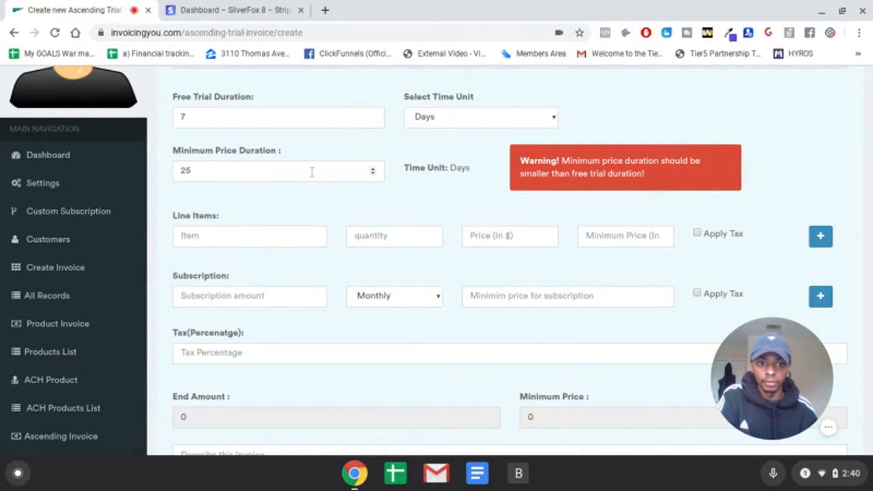
click(312, 171)
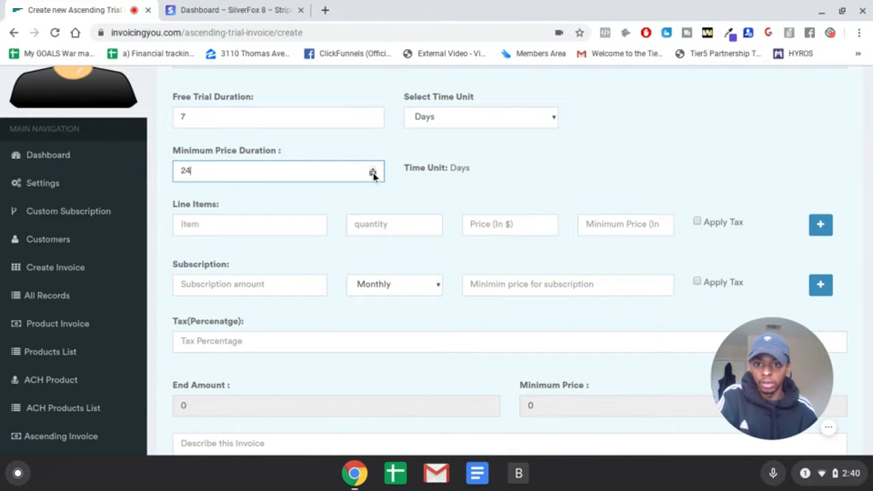
click(484, 162)
- Enter the line item "FC" with a quantity of 1
scroll(354, 212, down, 1)
click(283, 200)
text(FC)
click(394, 205)
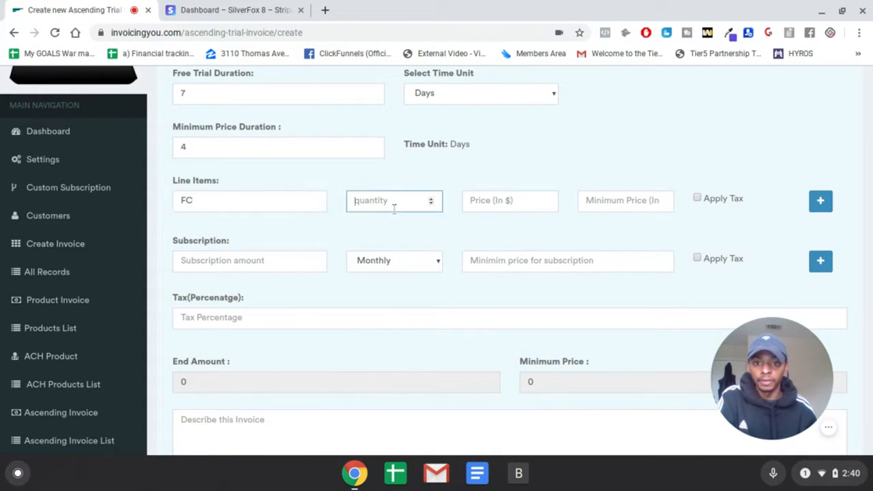
text(1)
- Set the FC line item's price to $25 and its minimum price to $20
click(507, 202)
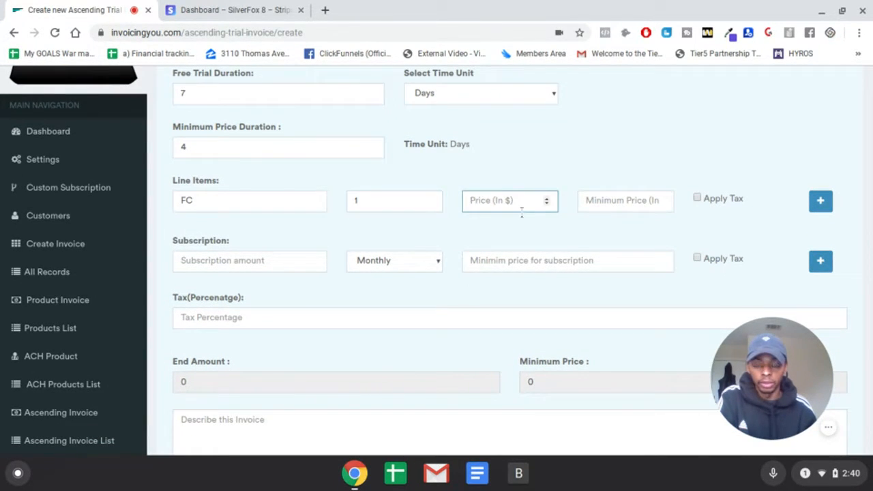
text(4)
key(BackSpace)
text(25)
click(593, 205)
text(1)
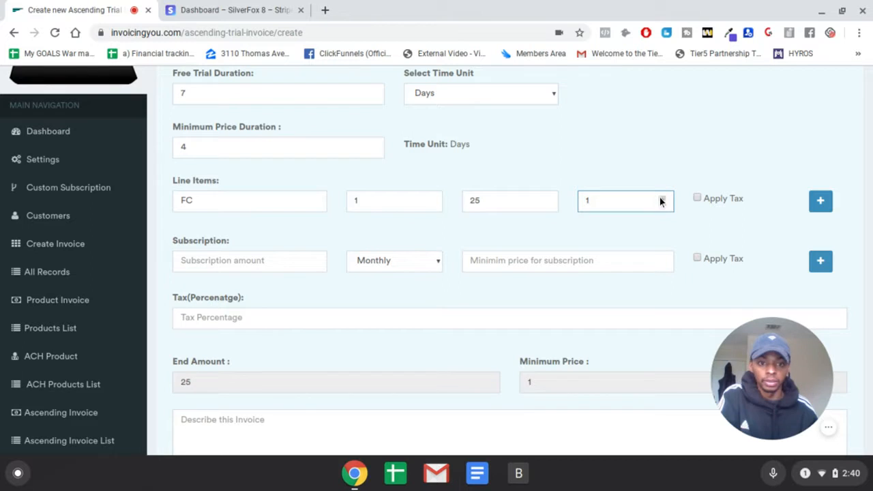
click(661, 199)
click(662, 204)
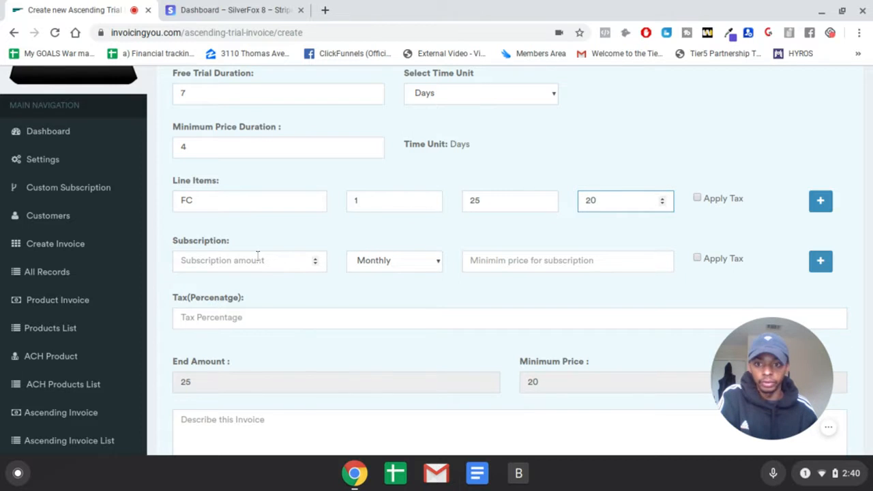
- Set the free trial ascending invoice's tax percentage to 8
scroll(314, 268, down, 2)
click(282, 243)
text(8)
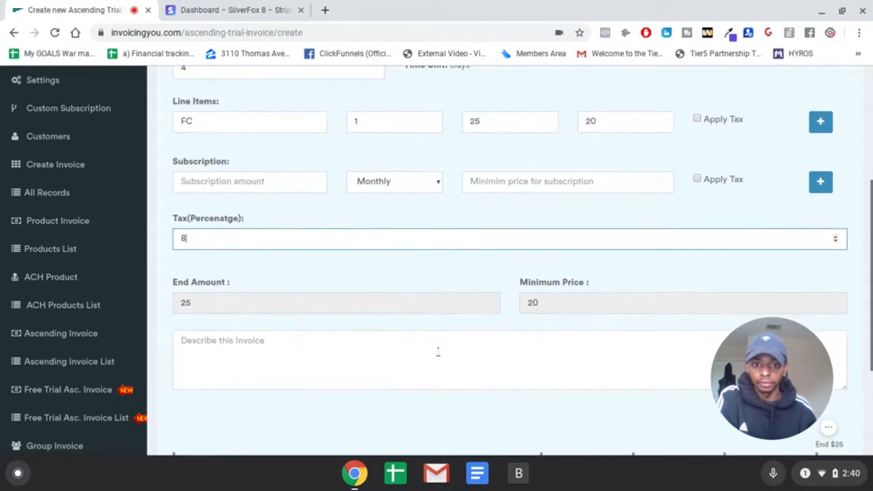
- Describe the invoice as "test" and create the ascending trial invoice
scroll(437, 352, down, 1)
scroll(437, 334, down, 1)
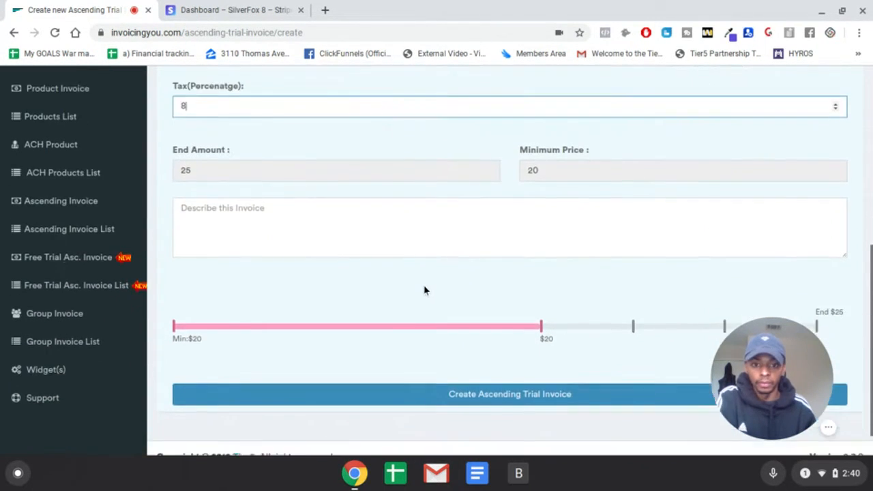
scroll(423, 290, down, 1)
click(356, 174)
text(test)
click(295, 239)
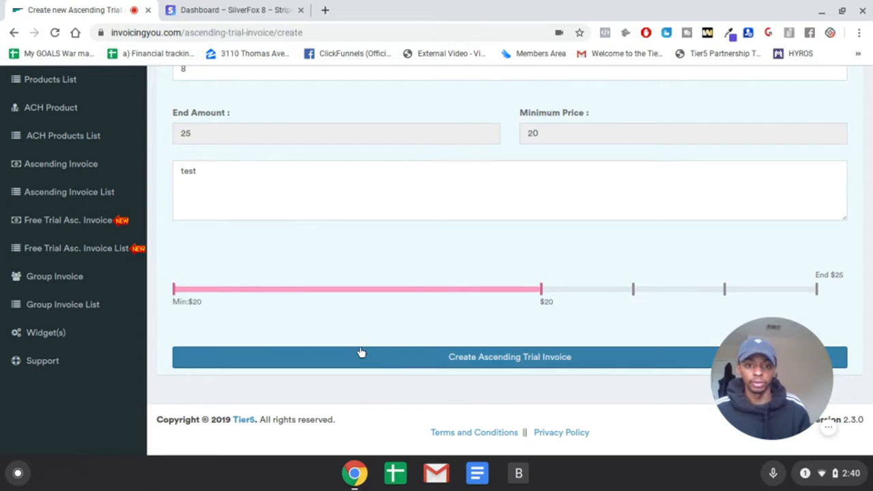
click(486, 359)
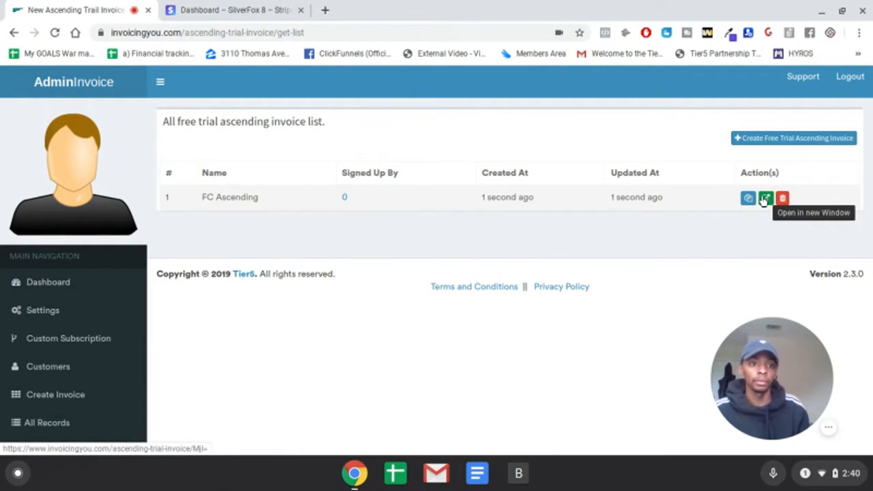
- Open the FC Ascending trial invoice in a new window and review its price, countdown, item, memorandum and totals
click(765, 204)
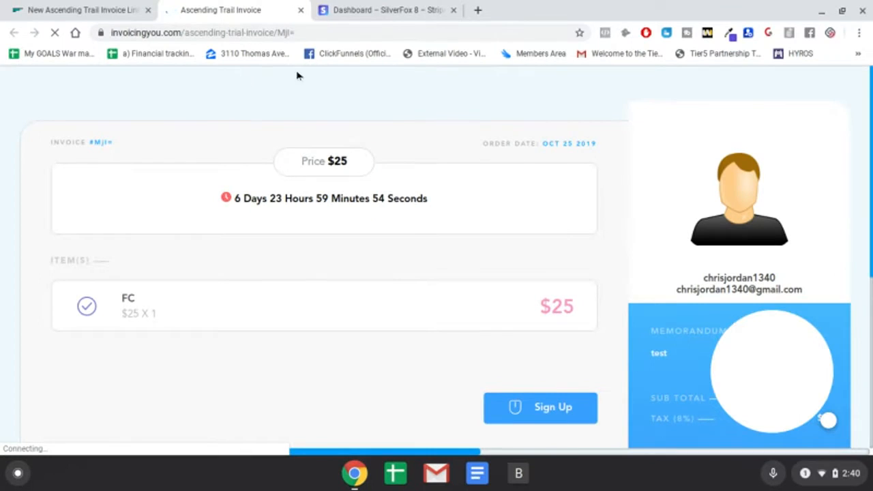
scroll(297, 157, down, 1)
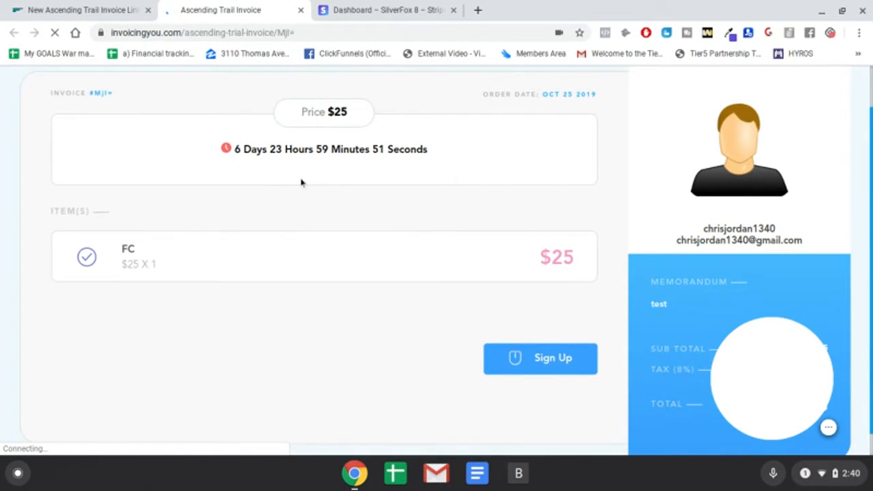
scroll(302, 181, up, 1)
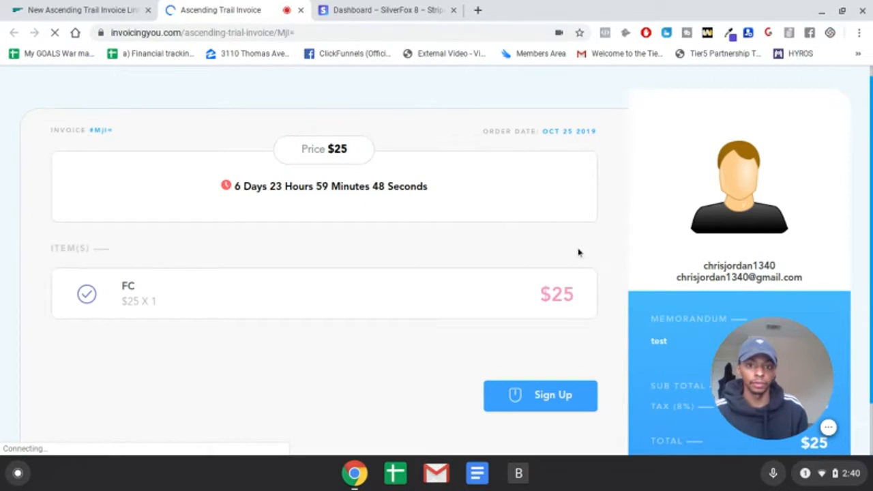
scroll(573, 250, down, 1)
scroll(575, 247, down, 2)
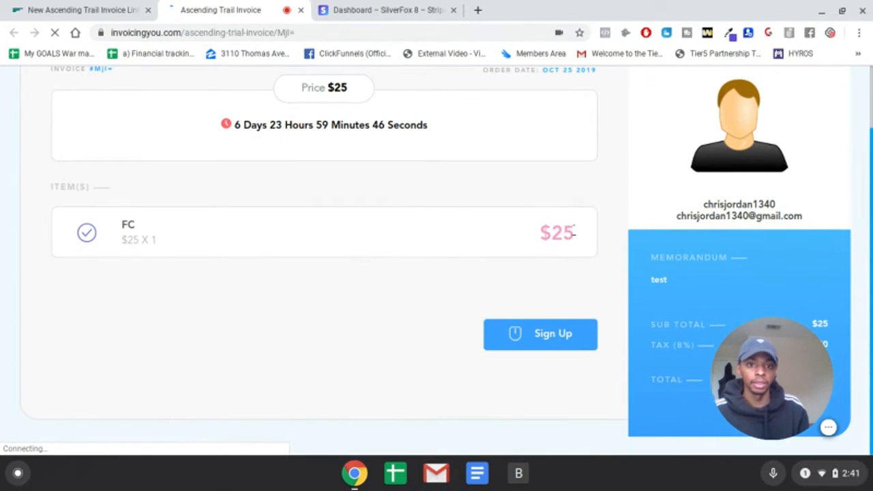
mouse_move(779, 358)
mouse_down()
mouse_move(672, 367)
mouse_move(779, 360)
mouse_up()
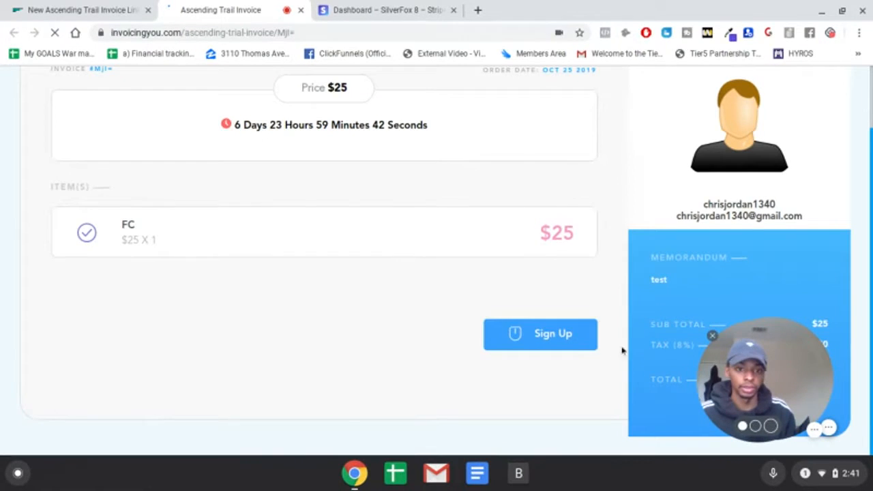
- Open the free trial invoice's sign-up form and enter the customer's email
click(568, 343)
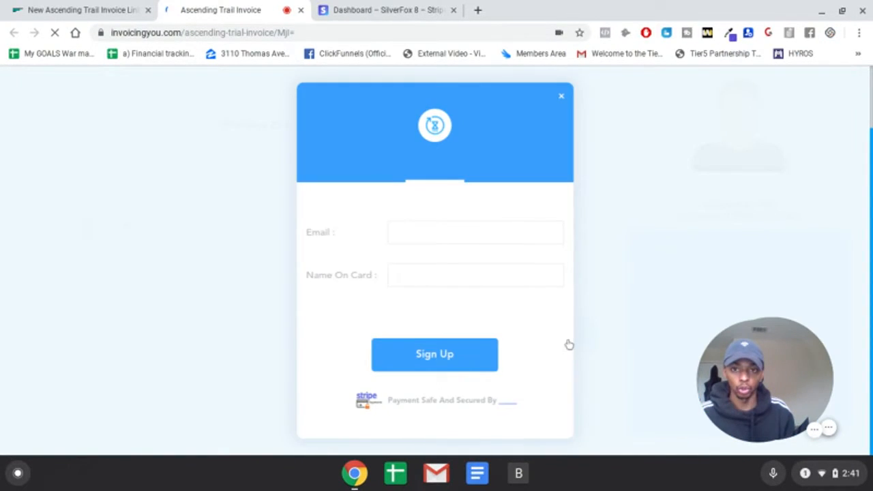
click(429, 233)
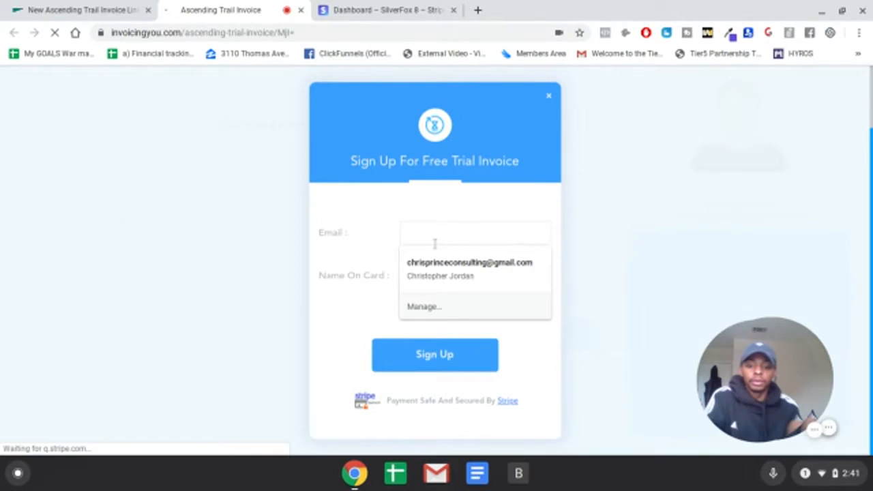
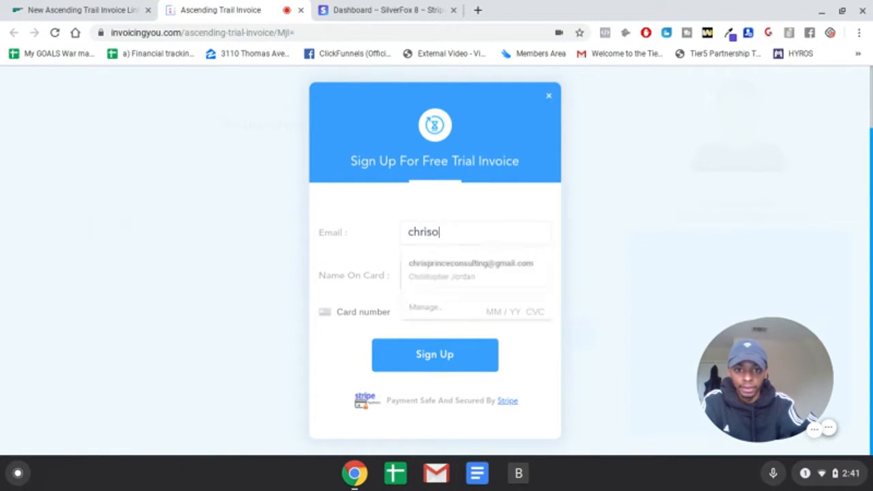
key(Down)
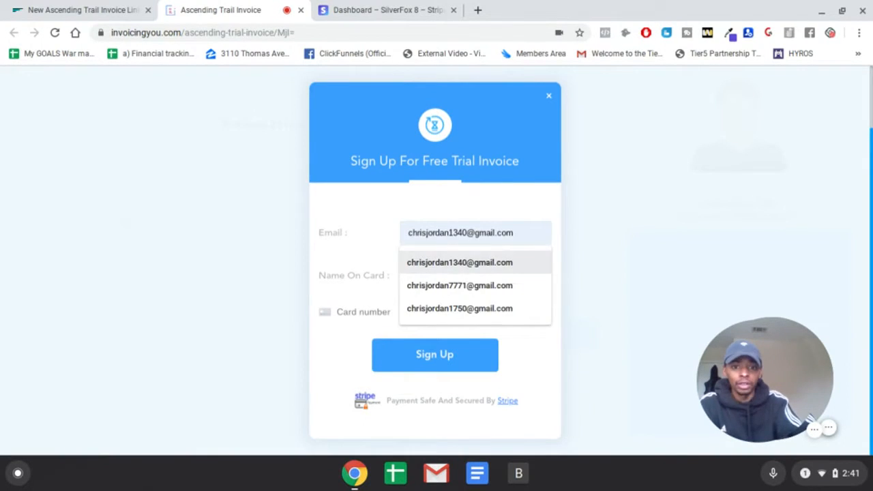
key(Return)
- Enter "Testtsttetstst" as the name on card and try to submit the sign-up form
click(450, 274)
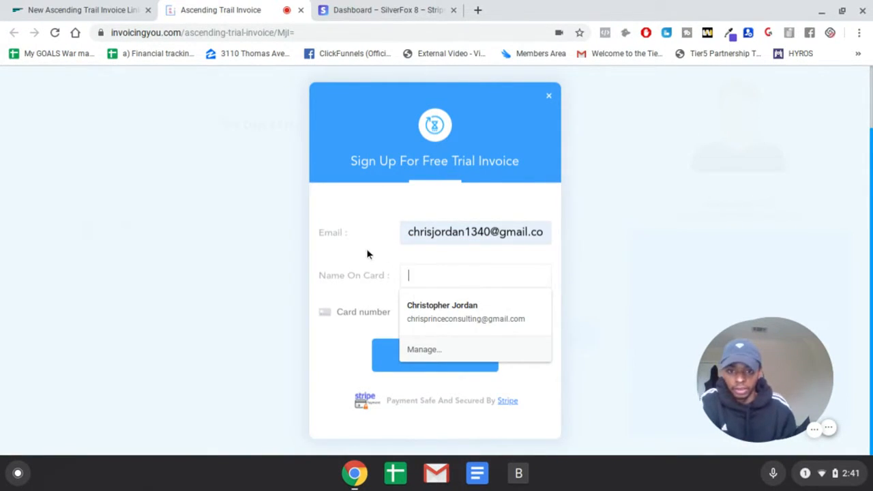
click(410, 273)
text(Testtsttetstst)
click(459, 361)
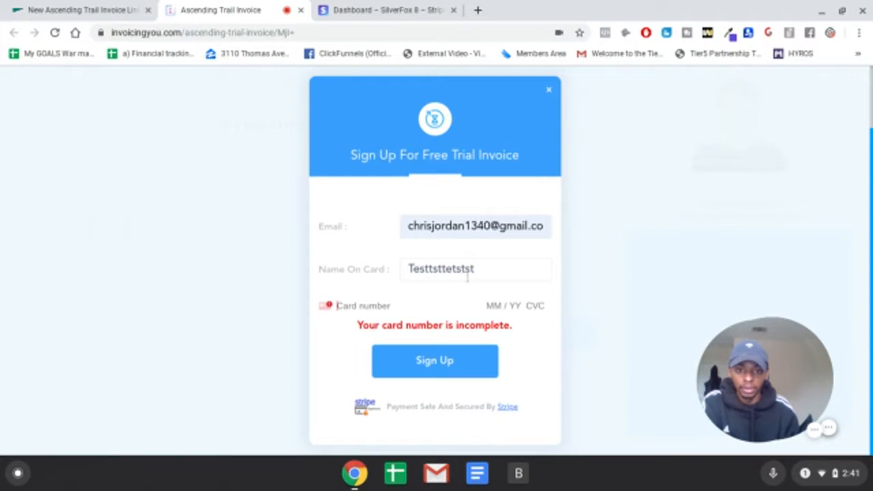
- Try to fill in the card number, expiry date and security code on the sign-up form
click(395, 306)
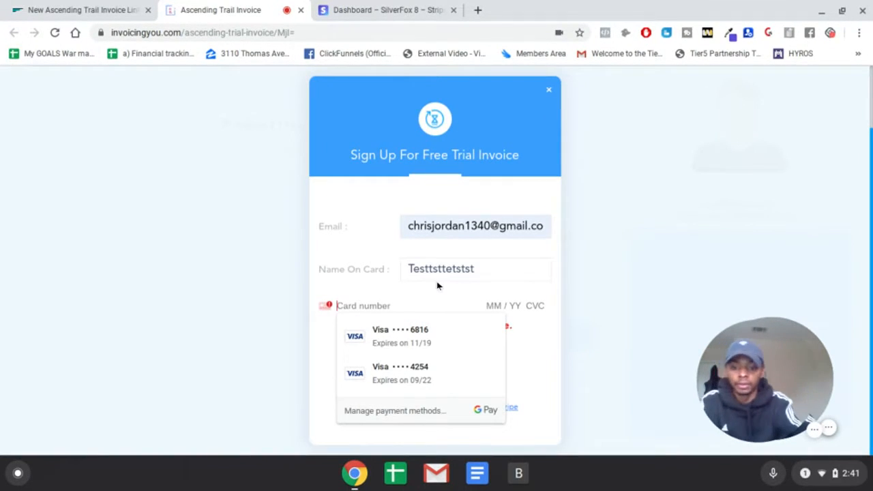
text(4242 4242 4224 2424)
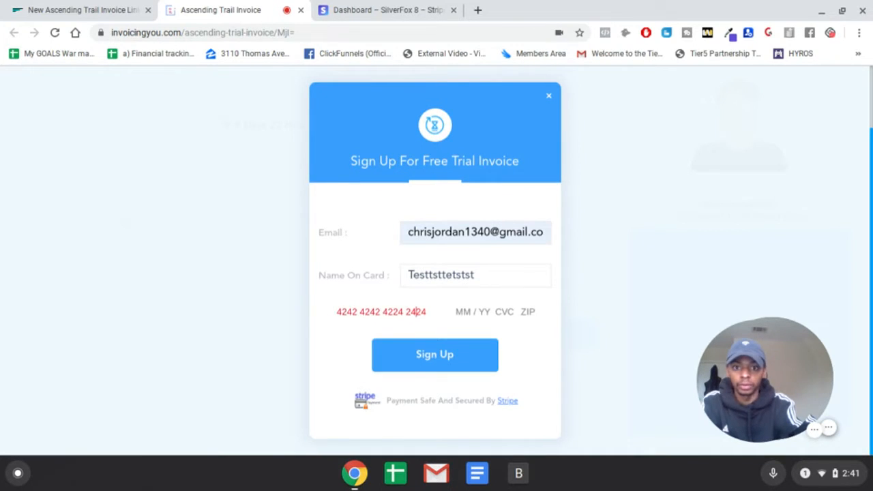
key(BackSpace)
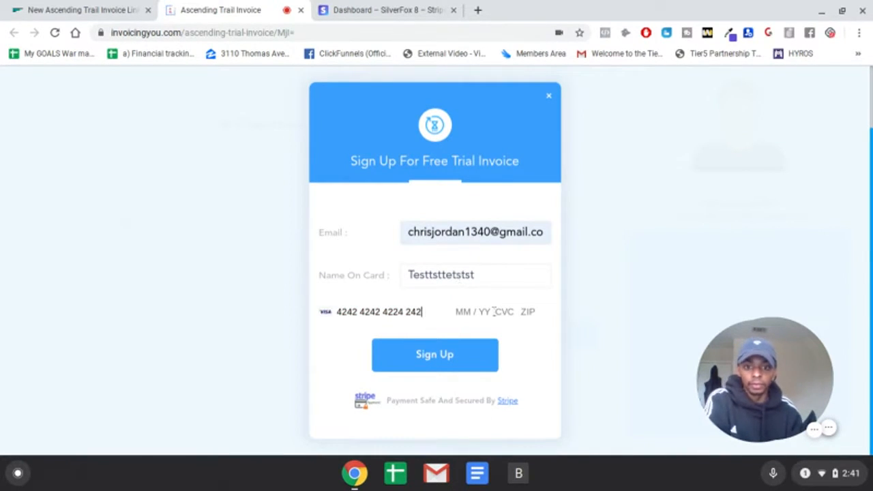
click(492, 311)
text(1)
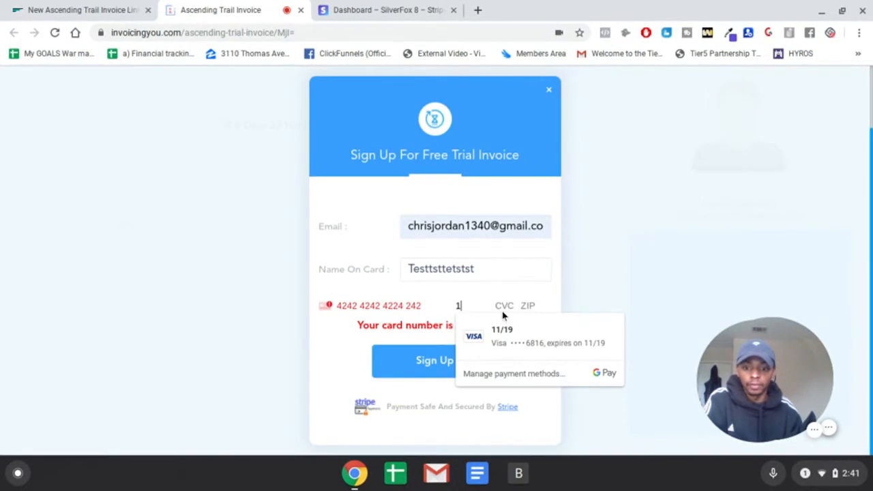
text( / 54 765)
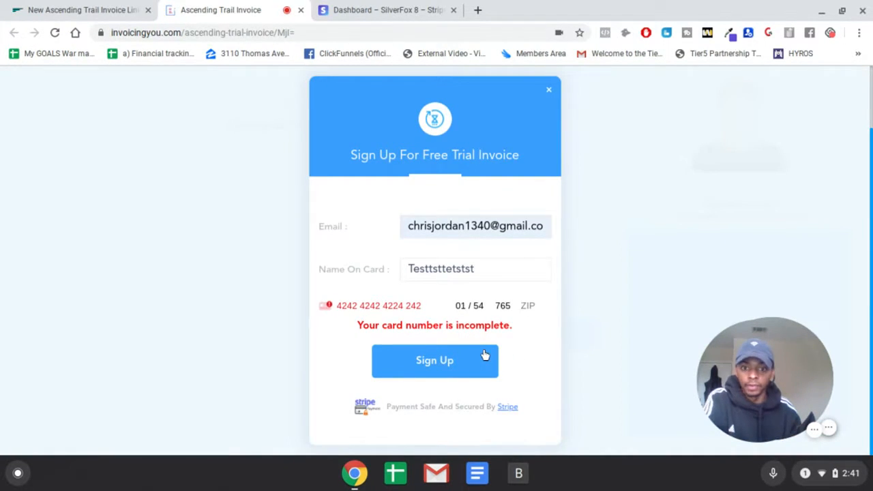
click(432, 306)
text(2)
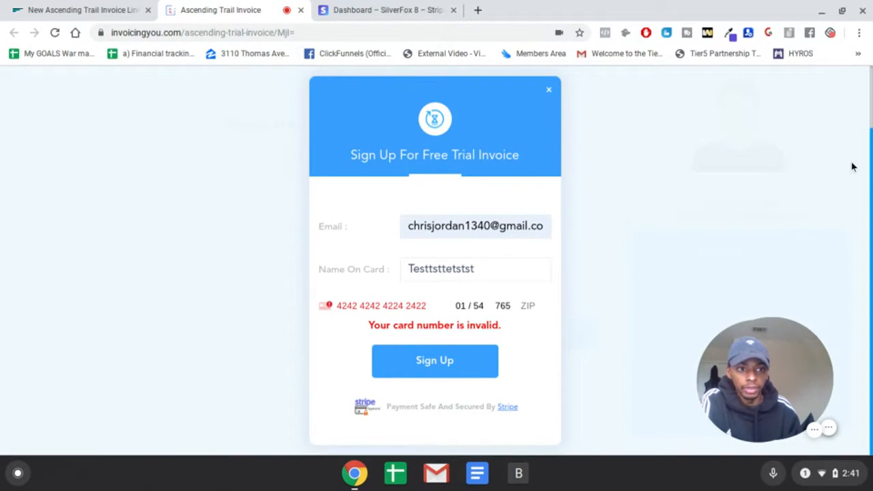
- Dismiss the sign-up form and close the Ascending Trial Invoice page
scroll(853, 211, up, 5)
scroll(537, 129, down, 1)
click(548, 92)
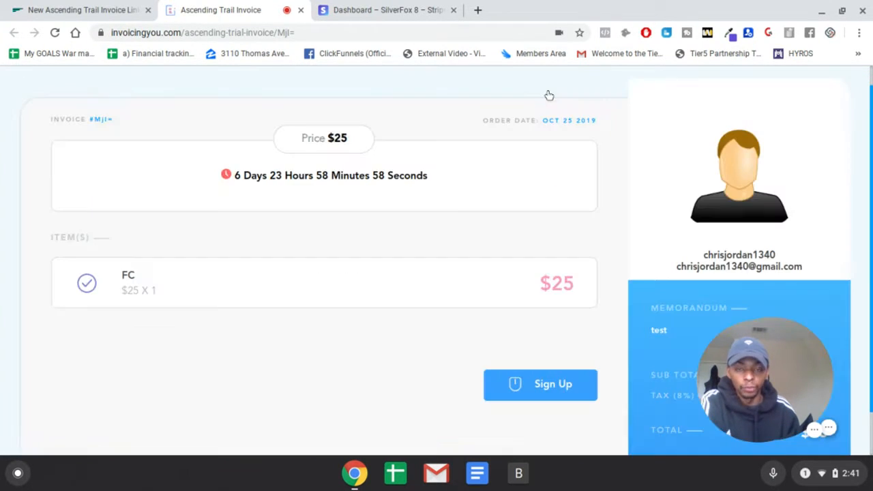
scroll(545, 177, down, 1)
scroll(616, 234, up, 1)
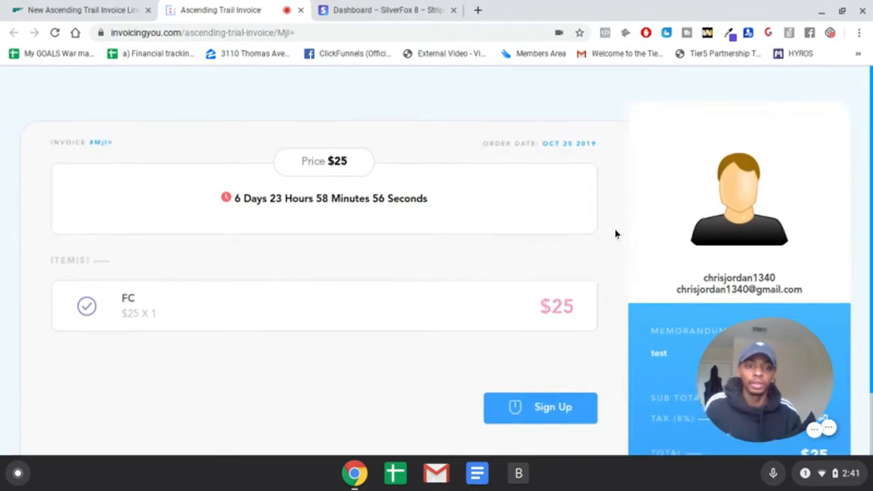
click(301, 11)
- Open the page for creating a group invoice
scroll(68, 362, down, 5)
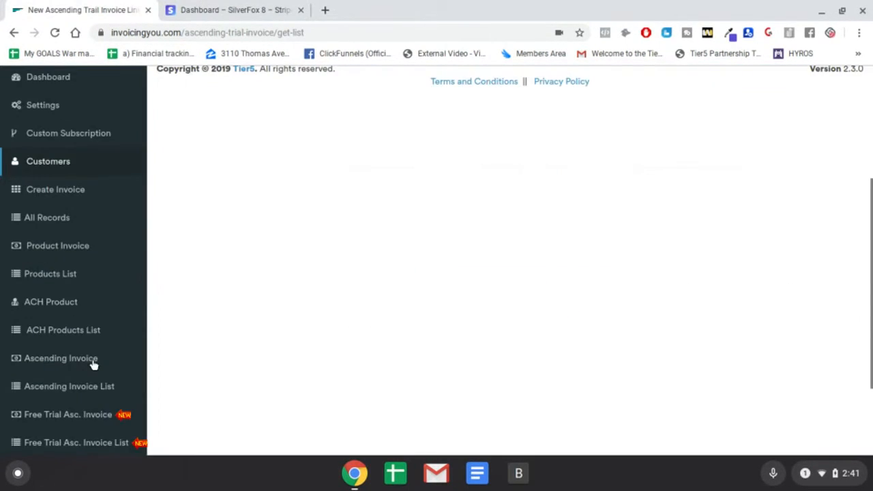
scroll(174, 296, up, 5)
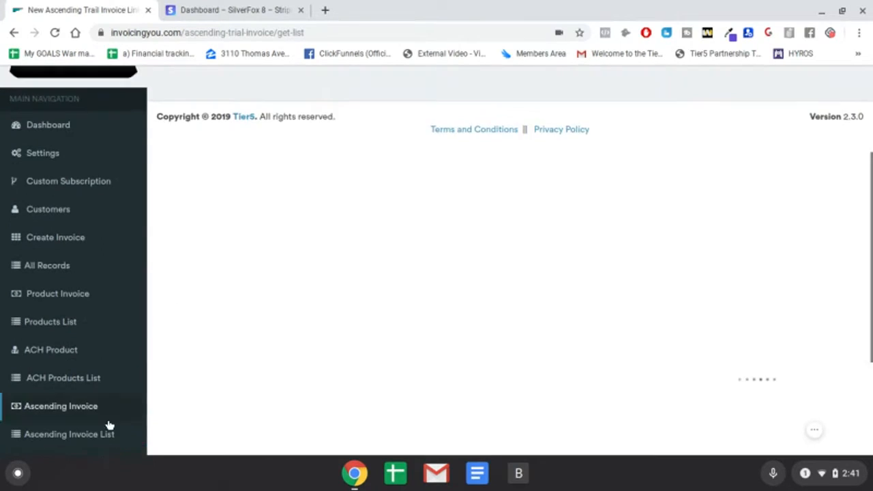
scroll(107, 419, down, 2)
scroll(214, 287, up, 3)
scroll(201, 296, down, 5)
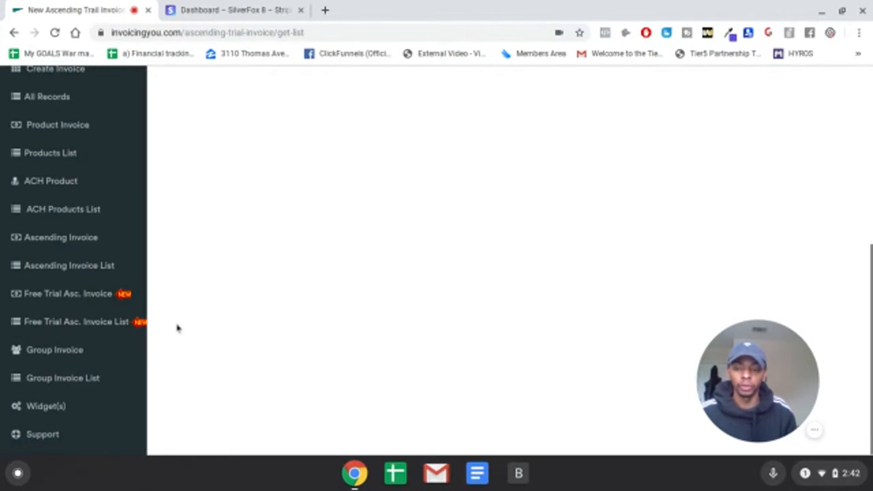
click(56, 349)
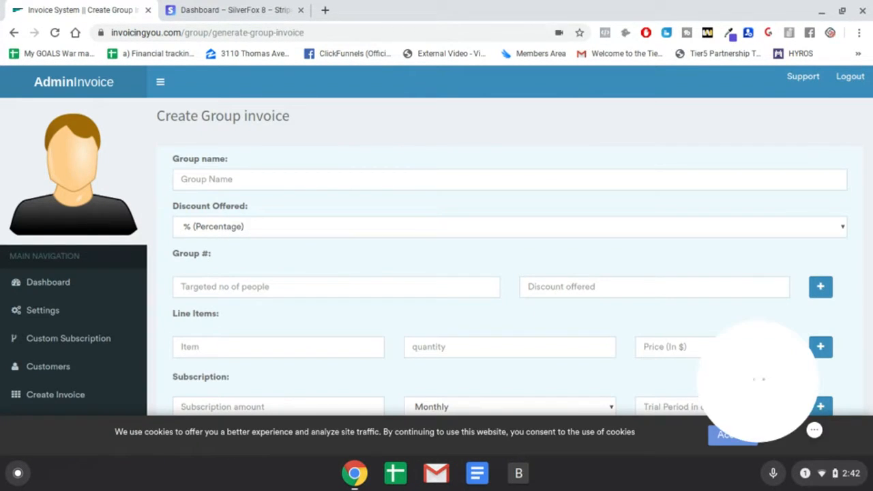
- Examine the group invoice form's group, discount, line item, subscription, offer end, tax and note fields
scroll(263, 279, down, 2)
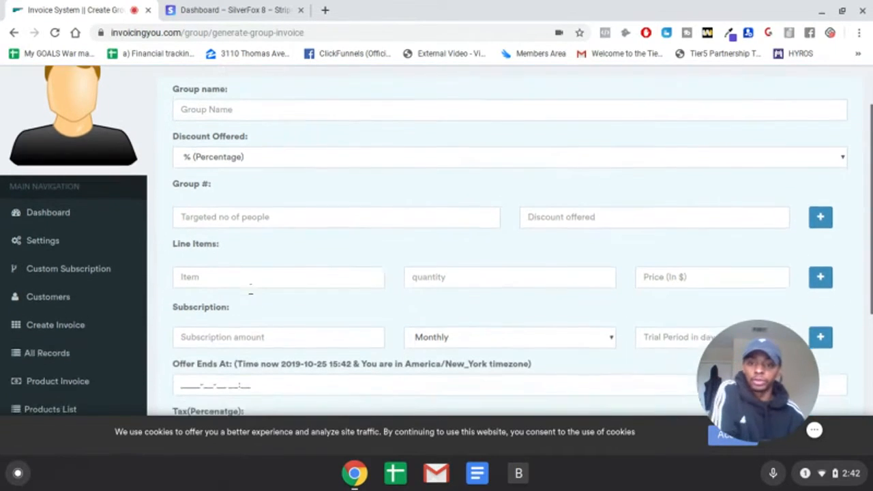
scroll(264, 279, down, 2)
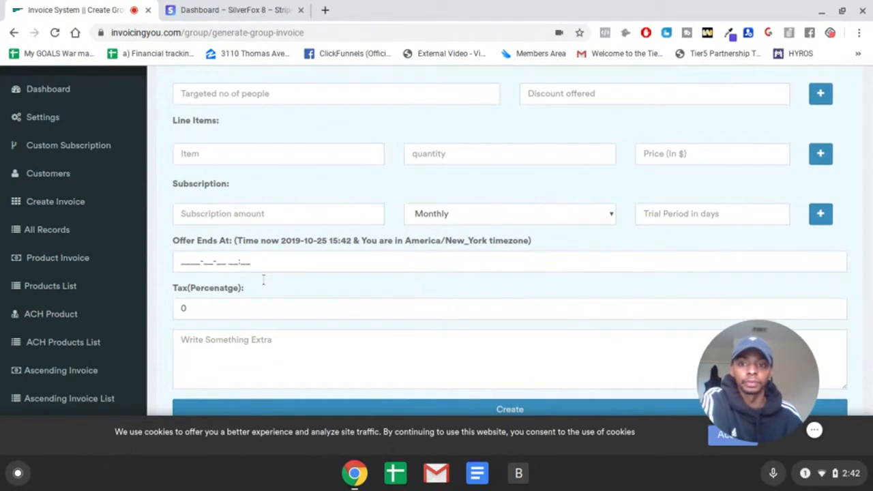
scroll(265, 283, up, 2)
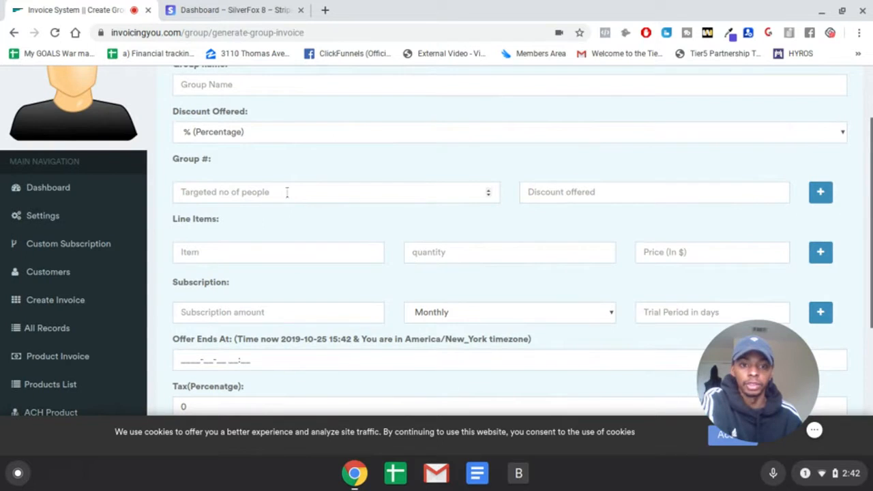
scroll(259, 225, down, 1)
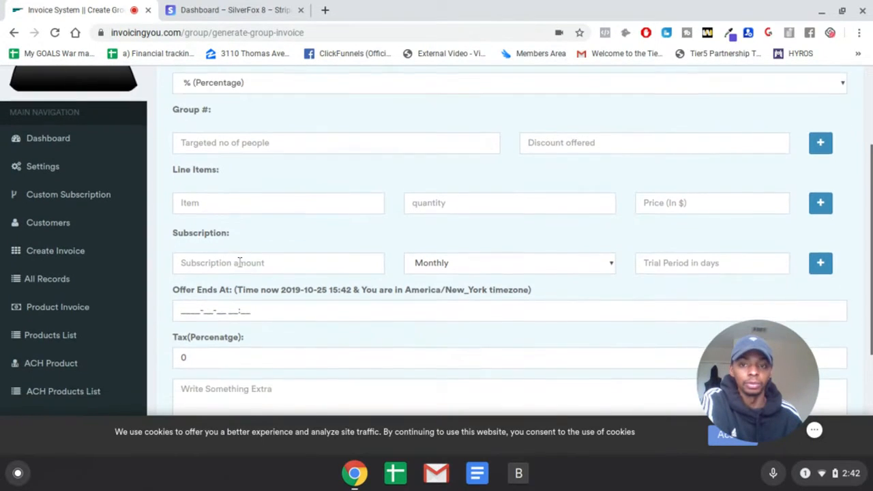
scroll(256, 250, up, 3)
scroll(370, 160, down, 3)
scroll(442, 202, up, 2)
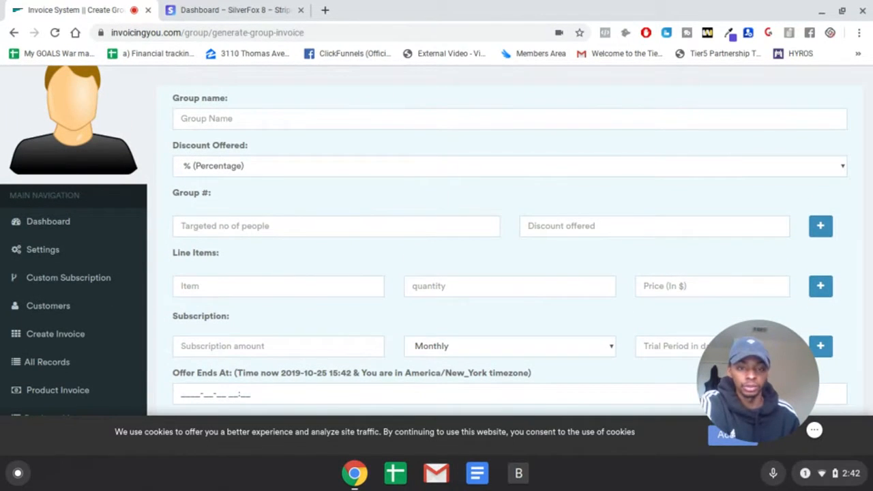
scroll(170, 214, down, 6)
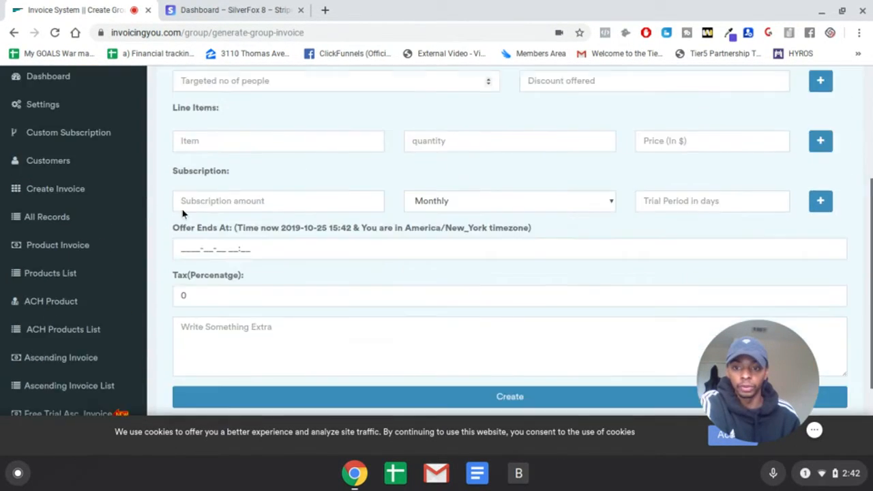
- Start a new widget with a modal popup timing of 5 seconds and continue to its modal builder
click(98, 403)
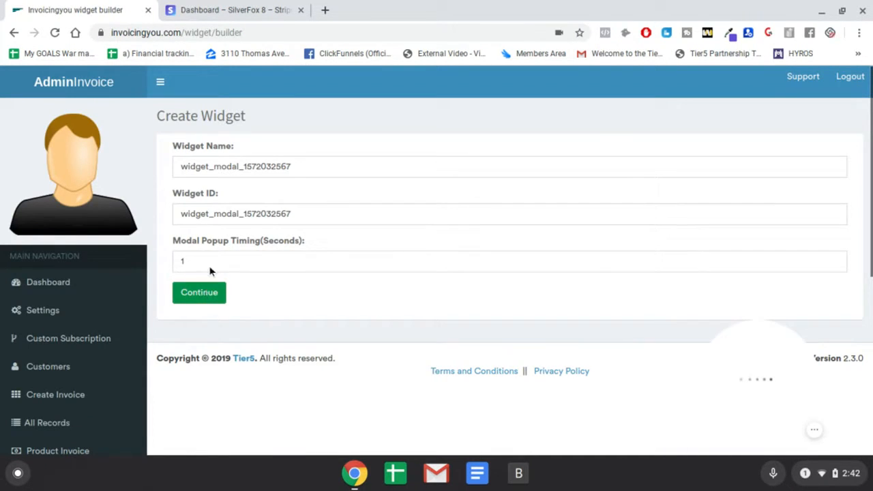
click(212, 262)
key(BackSpace)
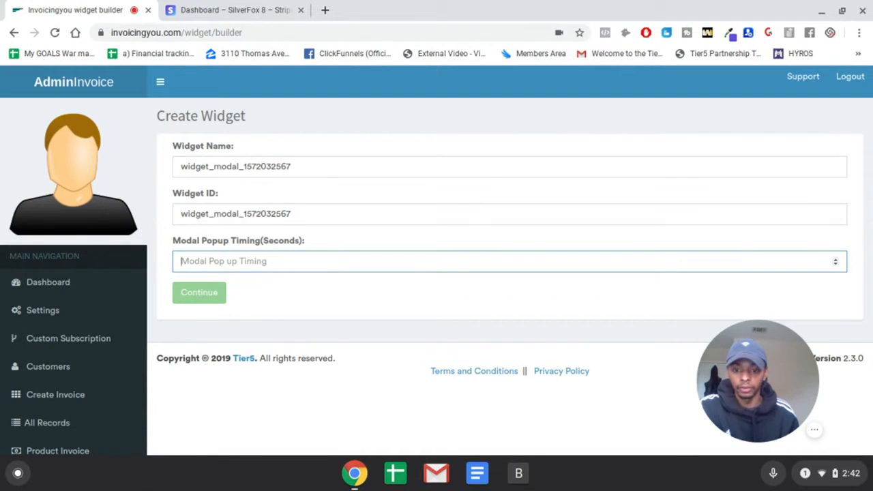
text(5)
click(210, 298)
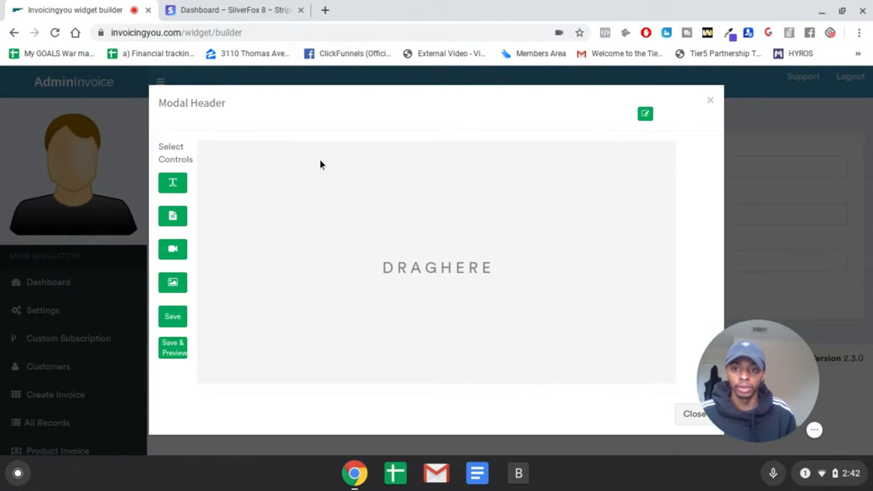
- Change the widget's modal header to "Friend Connector"
click(645, 115)
triple_click(386, 107)
text(F)
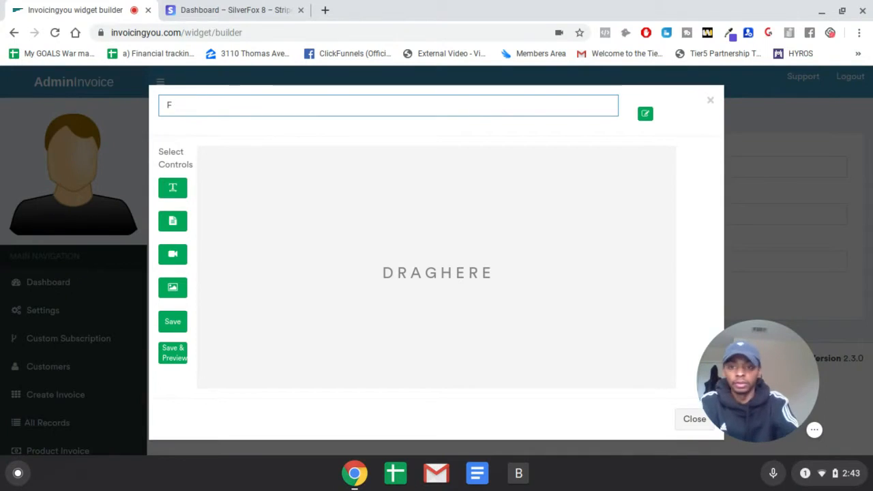
text(d Connector)
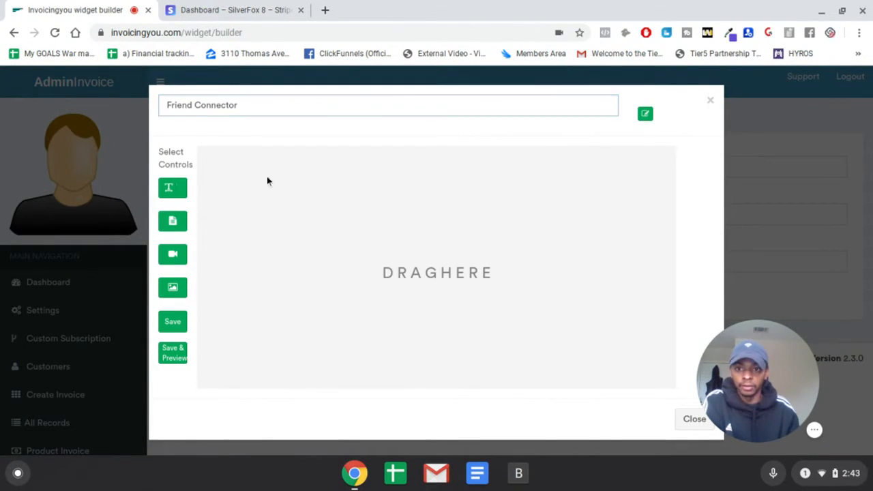
- Add a single-line text control to the modal and fill it with "Friend Connector Demo"
drag(242, 188, 649, 171)
click(352, 168)
key(Down)
key(Return)
- Add a text area below the demo title reading "You can auto add your ideal clients fast!"
drag(171, 225, 378, 191)
click(377, 194)
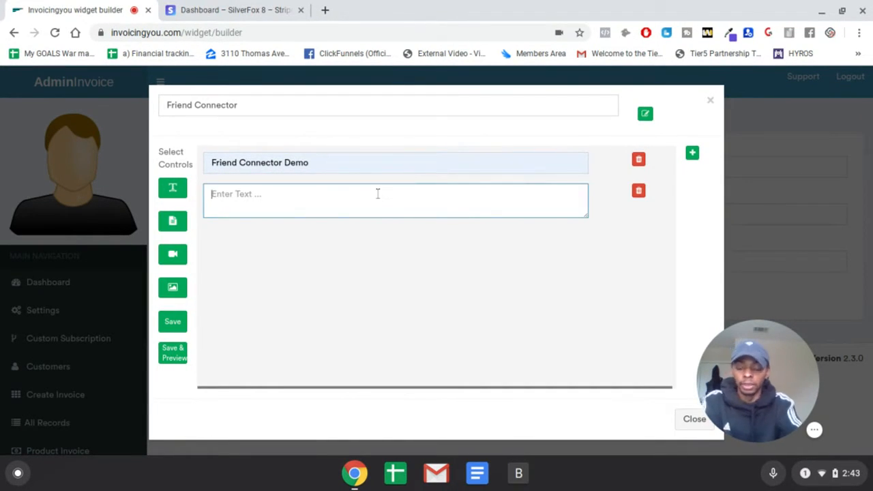
text(You can aut)
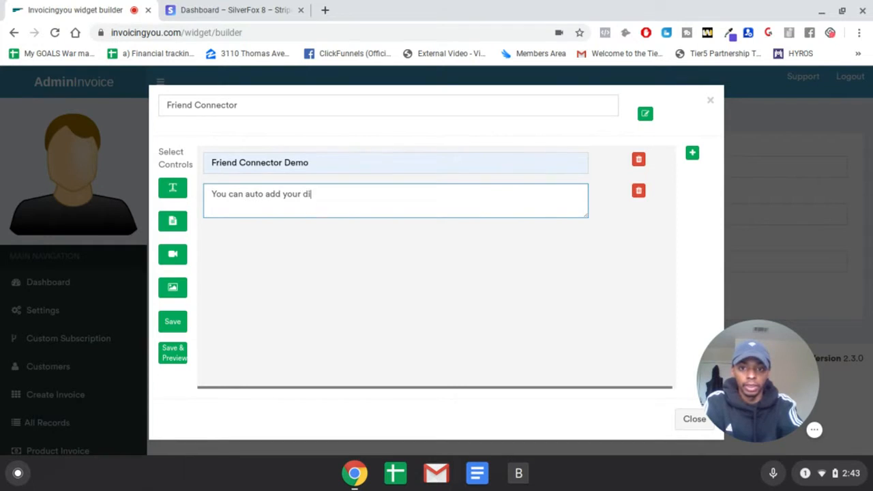
text(o add your ideal cleints)
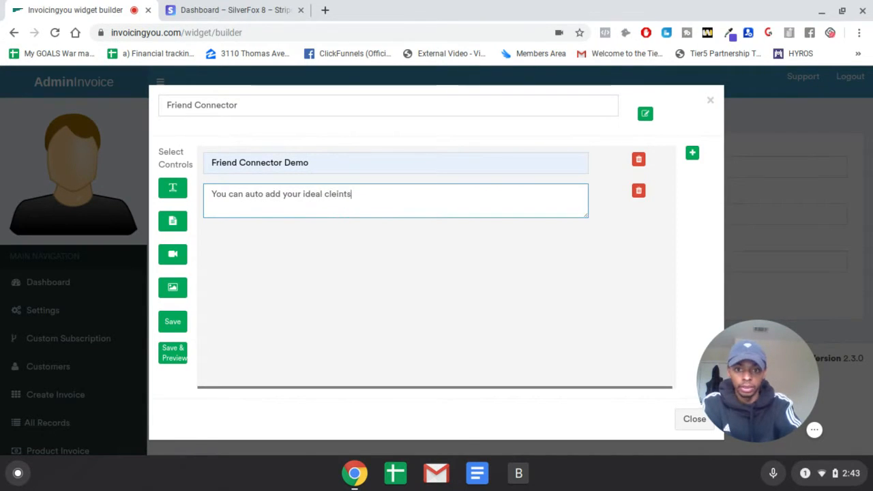
text( fast!)
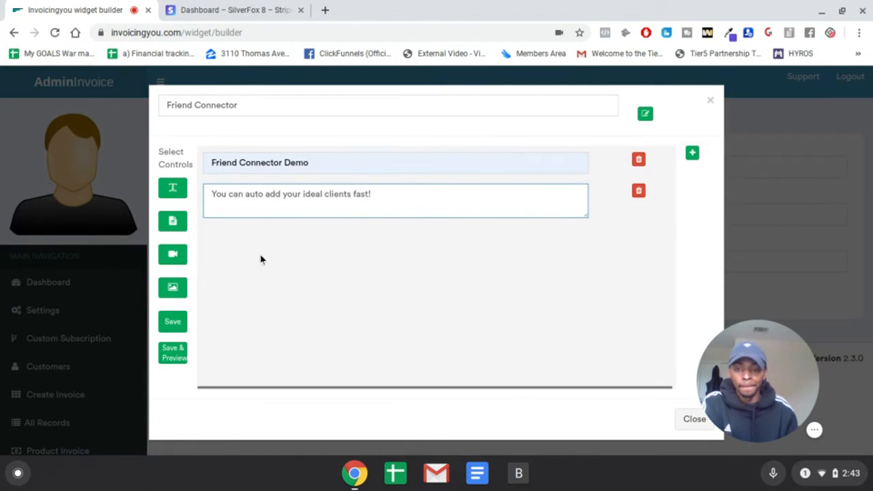
- Add a video control to the modal below the text area
click(170, 293)
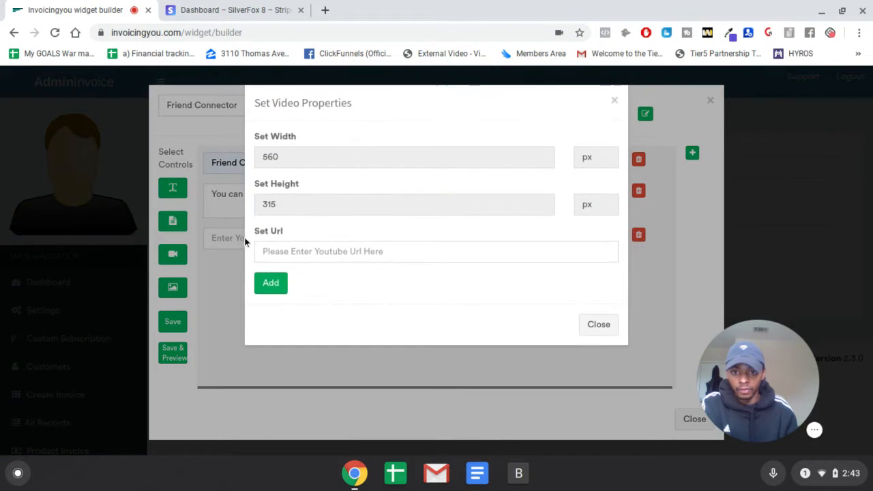
click(323, 250)
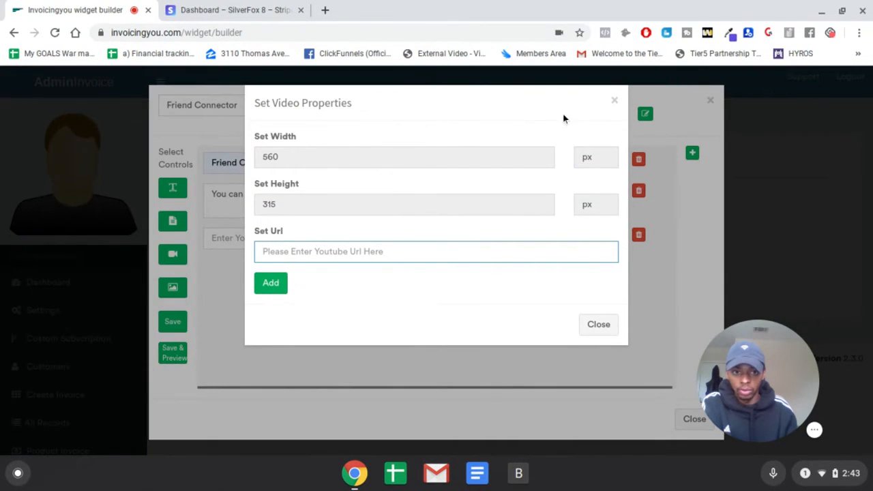
click(613, 103)
click(638, 234)
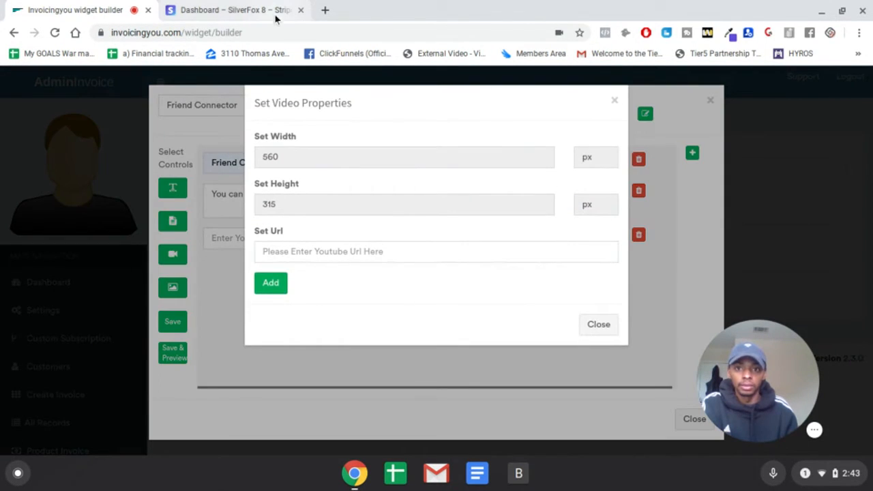
- Try to add the YouTube search results address for "robo contact free training" as the modal's video, and clear the URL field
click(275, 29)
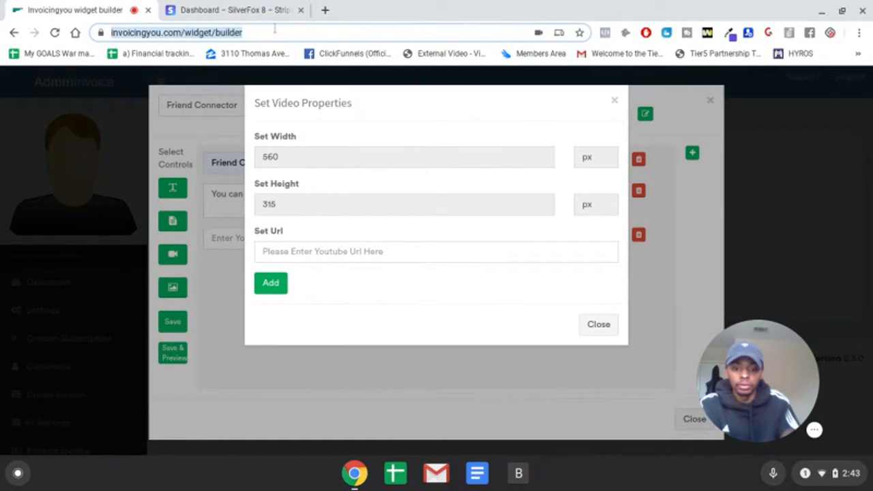
text(you)
key(Down)
key(Down)
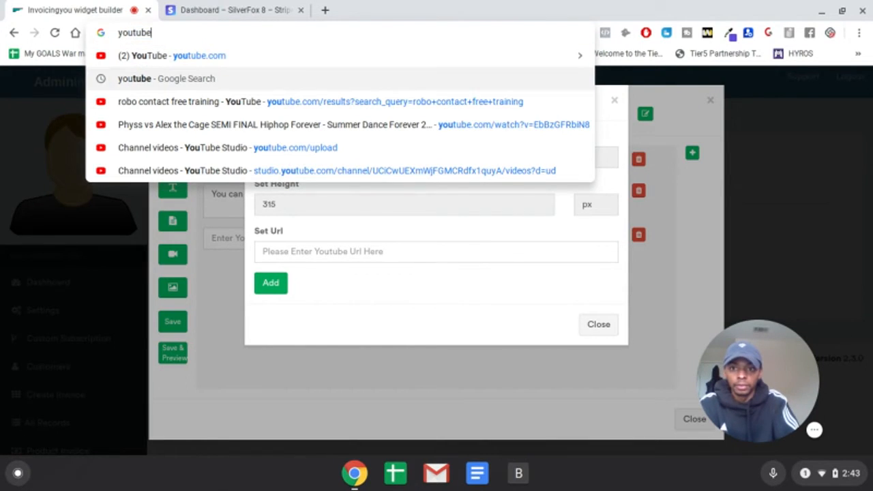
triple_click(172, 33)
key(ctrl+c)
click(427, 254)
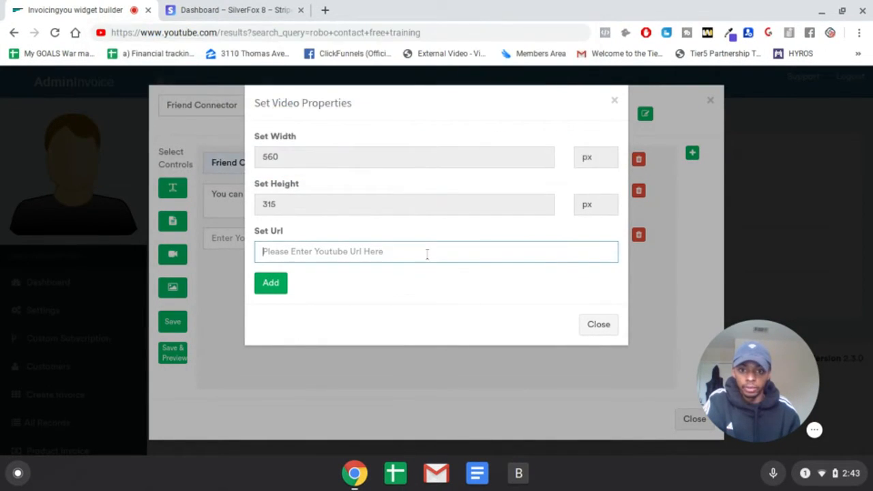
key(ctrl+v)
click(275, 285)
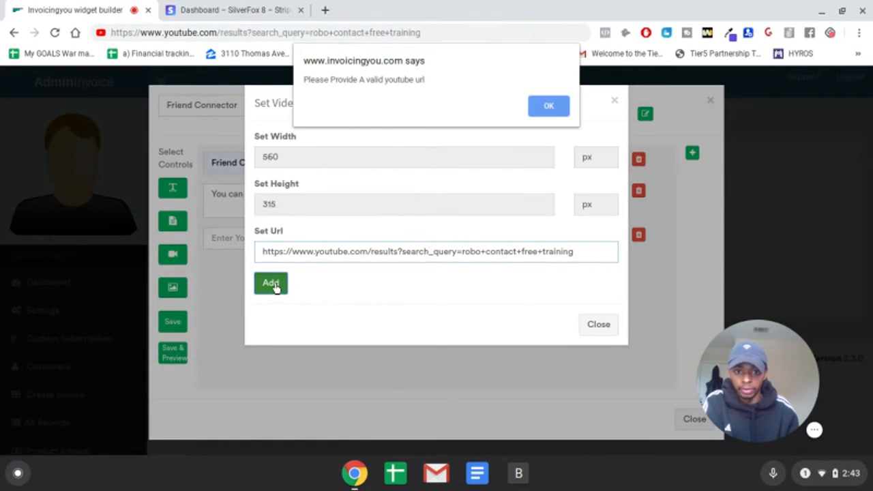
click(549, 107)
triple_click(594, 252)
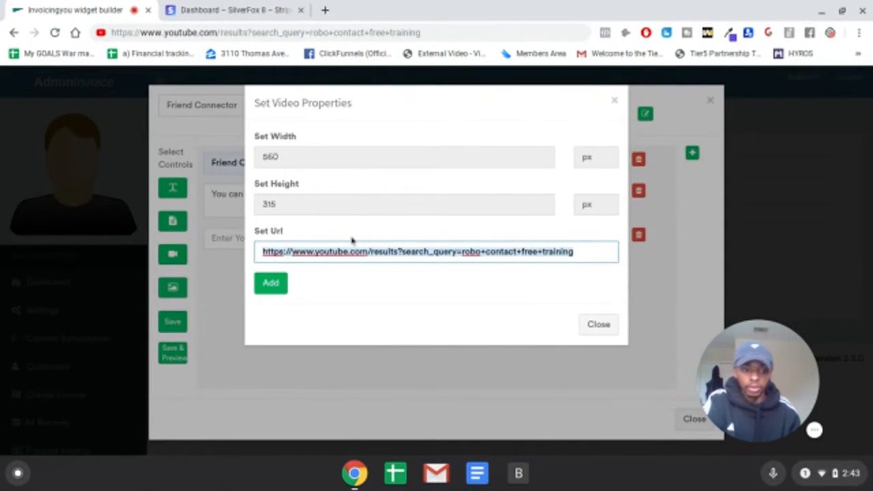
key(BackSpace)
- In a new browser tab, open the YouTube video "Free Training - Robo Contact" from the robo contact free training results and copy its address
click(325, 10)
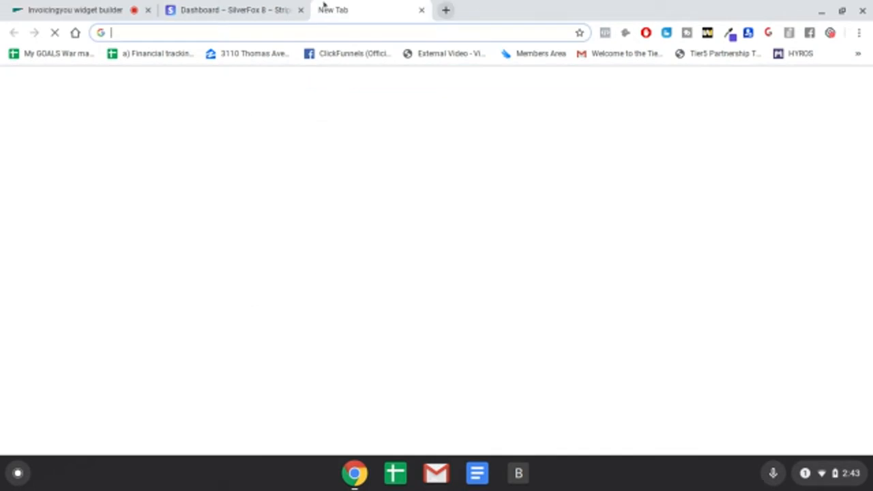
text(you)
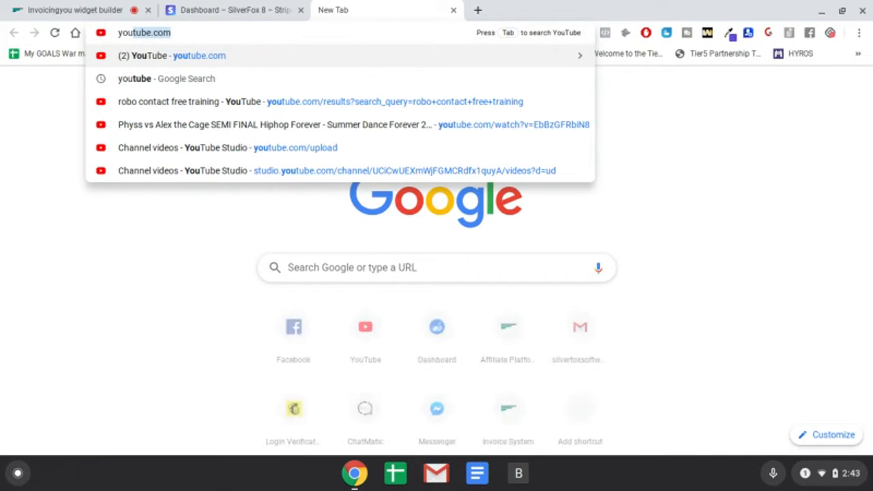
key(Down)
key(Down)
key(Return)
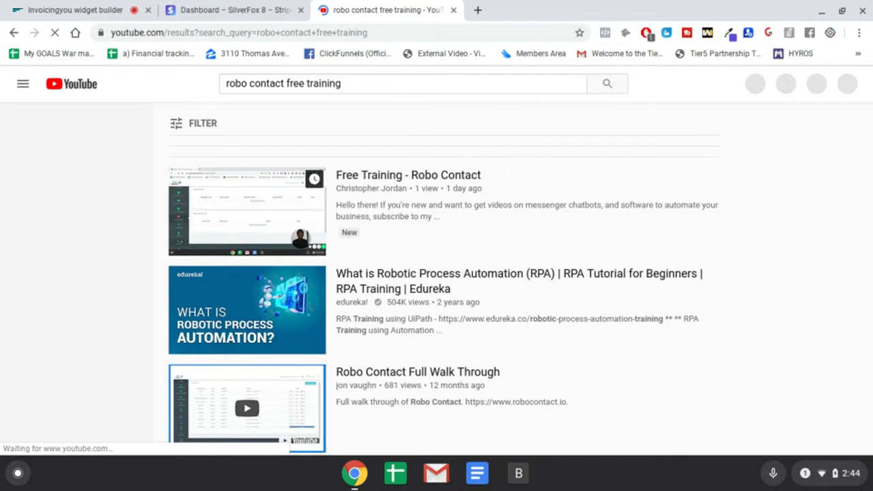
click(286, 192)
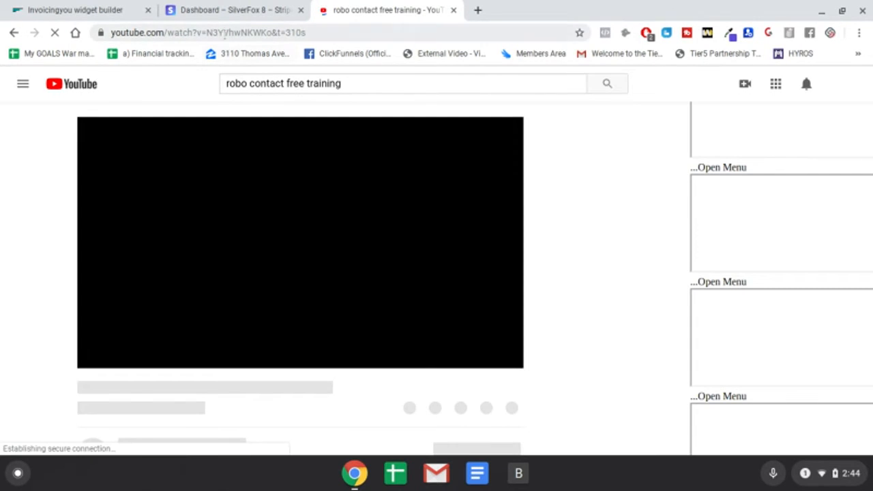
click(223, 33)
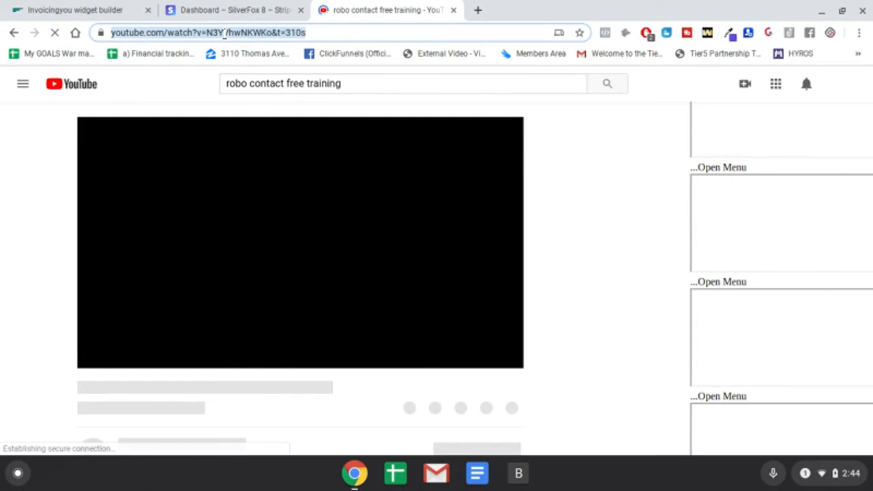
right_click(224, 32)
click(249, 141)
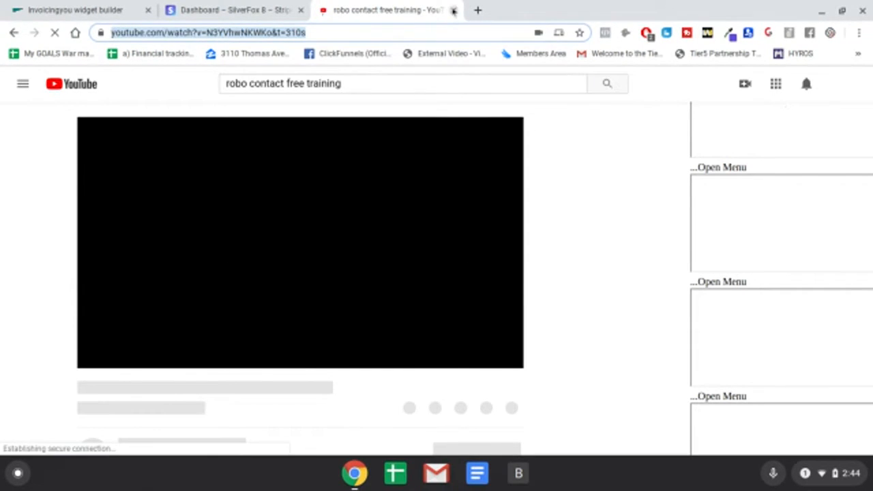
- Return to the widget builder and add the copied YouTube address as the modal's video
click(82, 4)
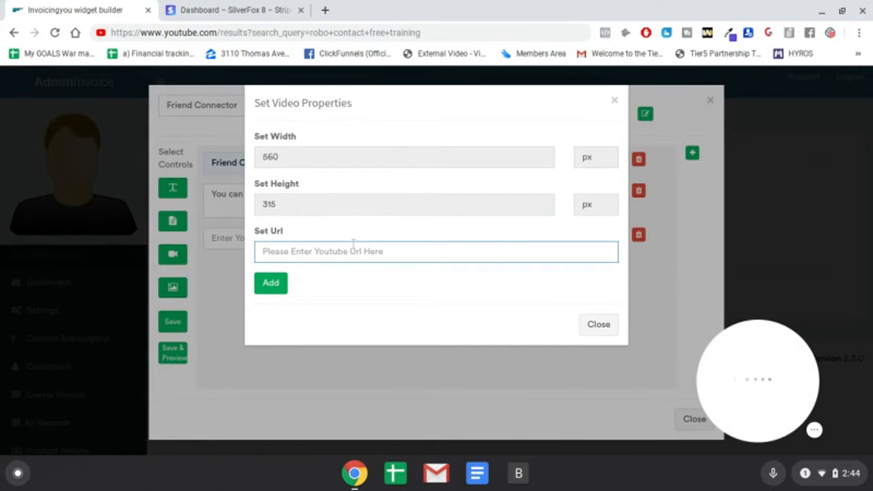
key(ctrl+v)
click(270, 283)
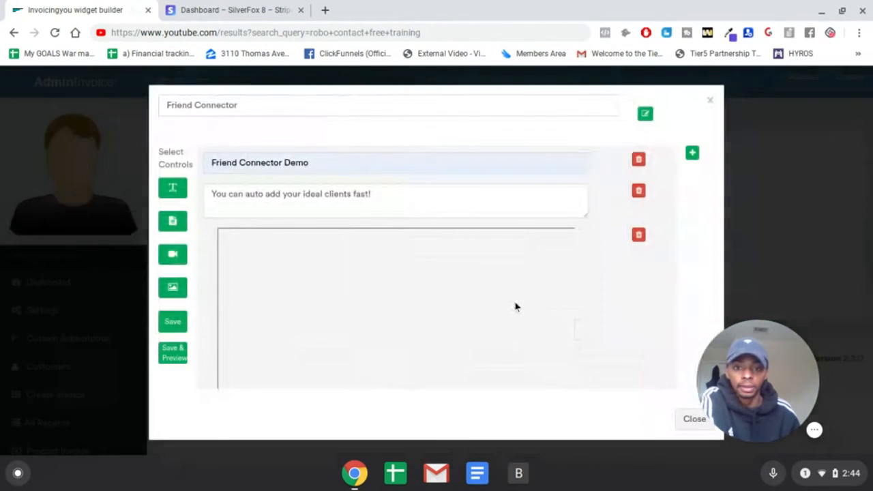
- Save and preview the Friend Connector widget, try playing its embedded video and close the preview
scroll(461, 263, down, 2)
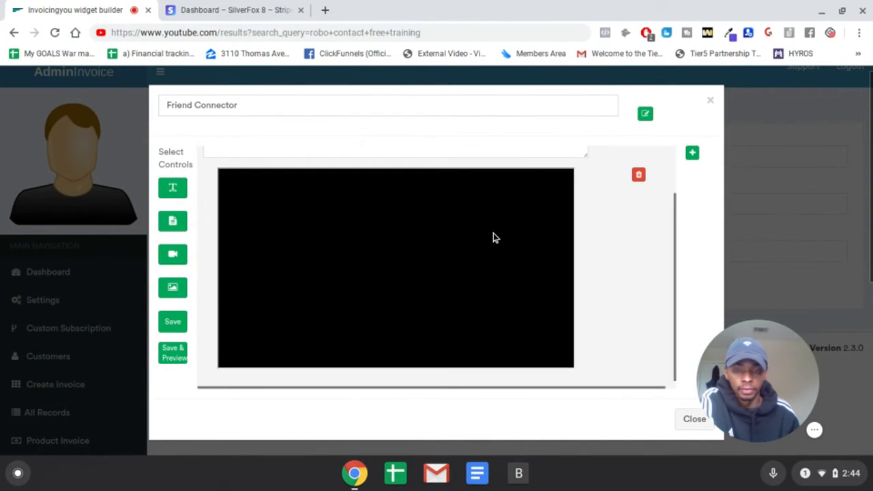
scroll(495, 245, down, 2)
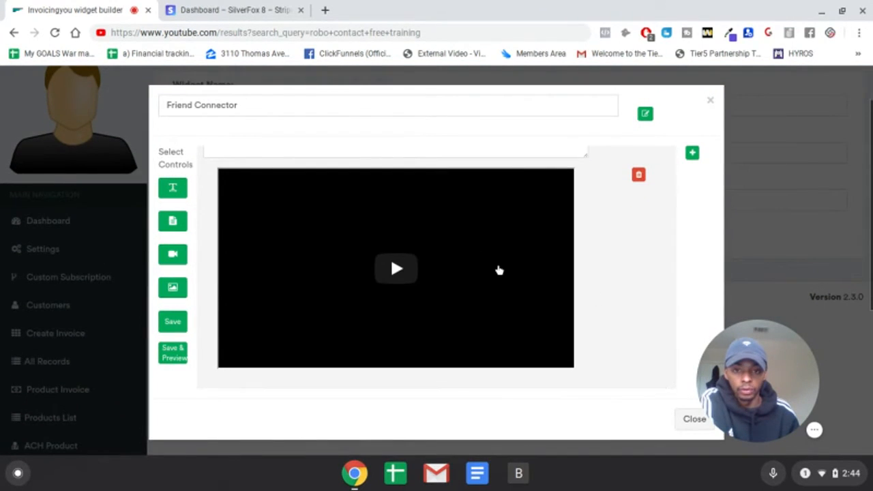
scroll(539, 267, up, 2)
scroll(548, 259, down, 4)
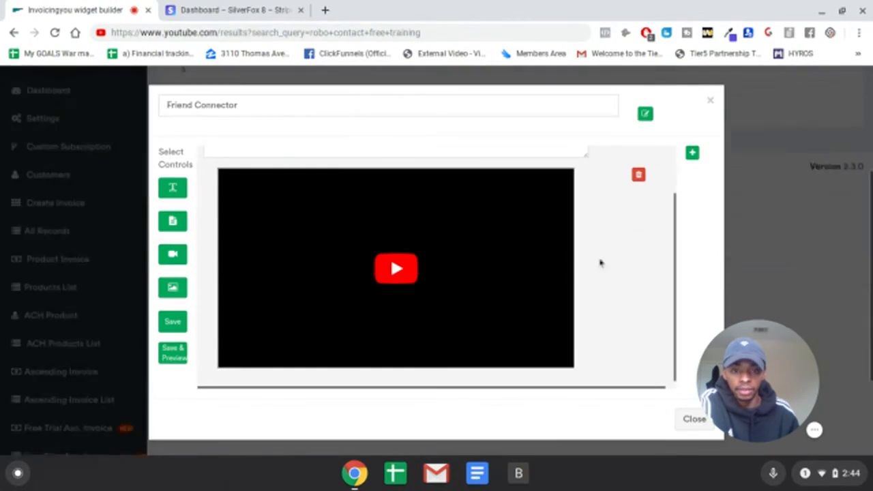
scroll(646, 273, up, 2)
scroll(659, 184, down, 4)
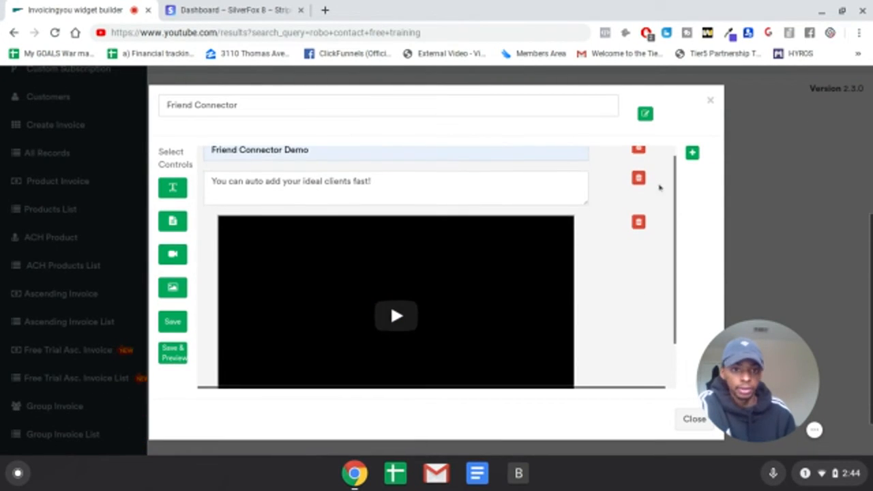
click(173, 354)
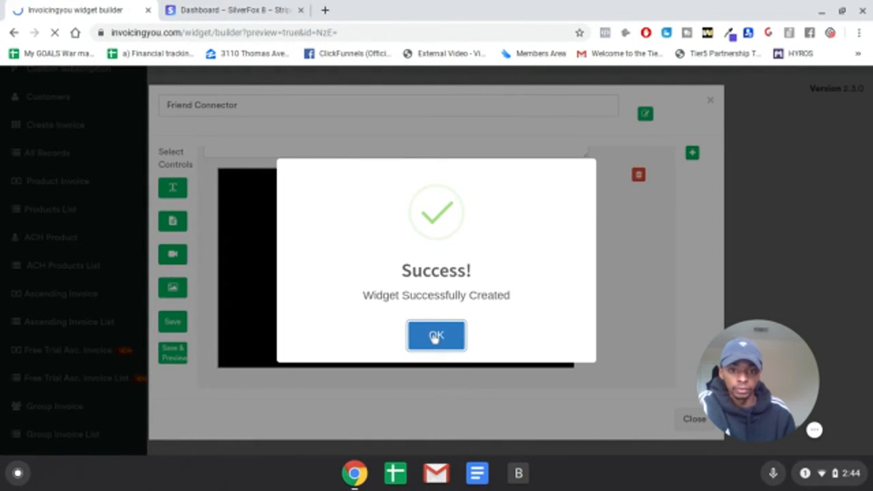
click(435, 337)
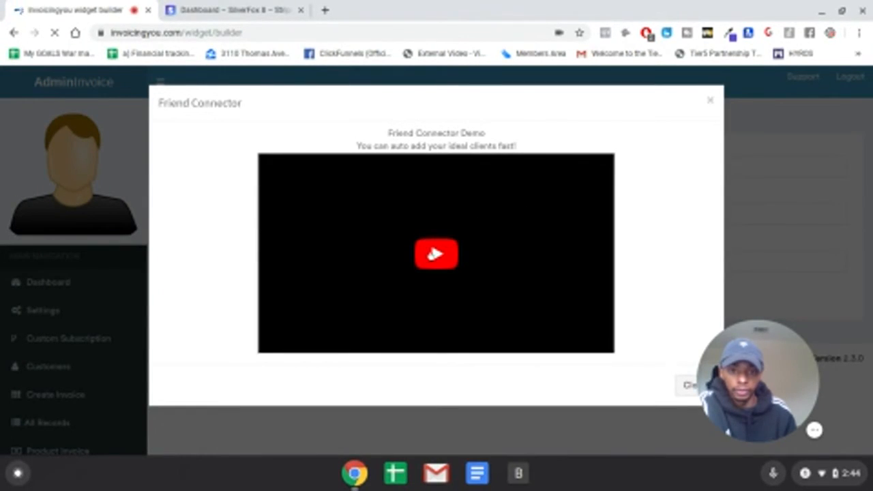
click(442, 265)
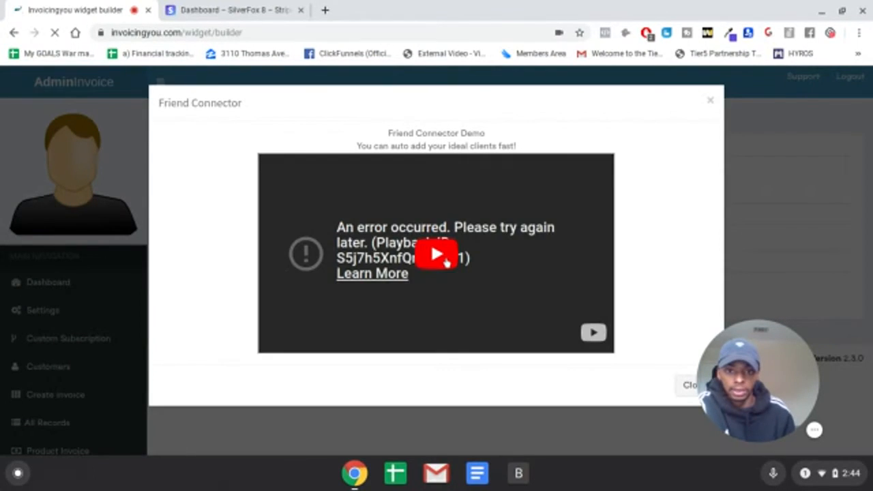
click(710, 103)
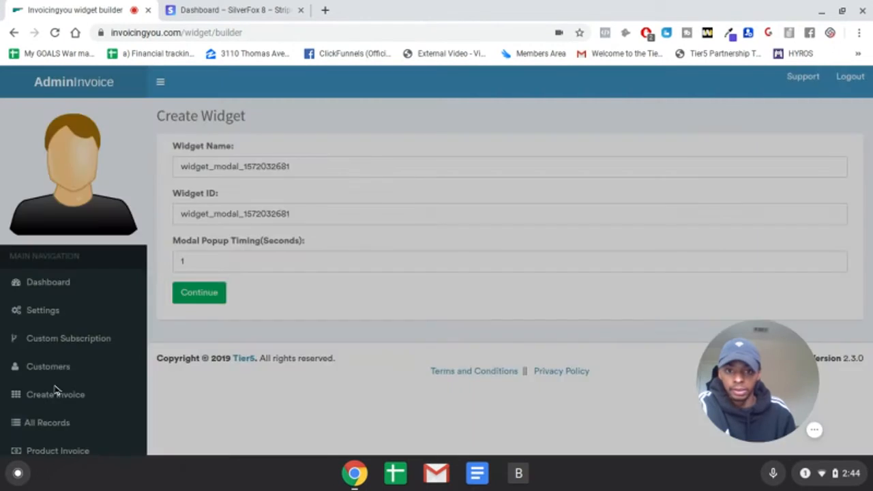
- Open the CY product for editing from the products list
scroll(103, 352, down, 1)
scroll(85, 334, down, 3)
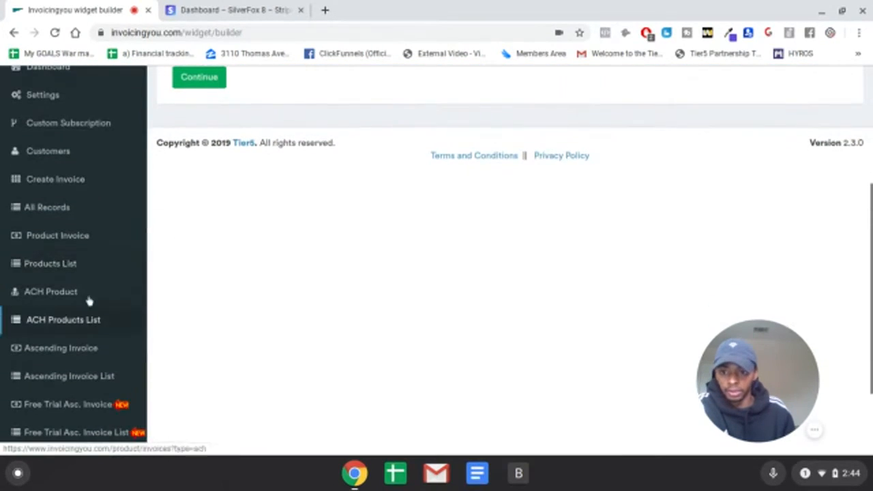
click(75, 265)
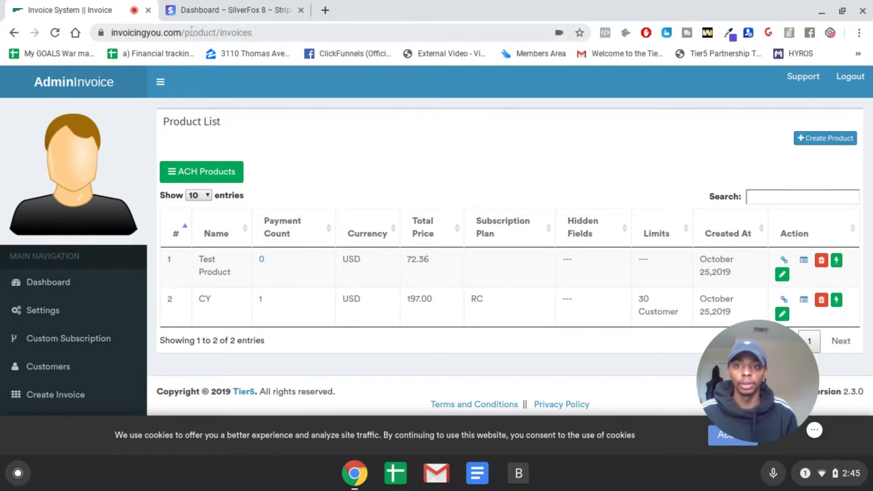
click(783, 315)
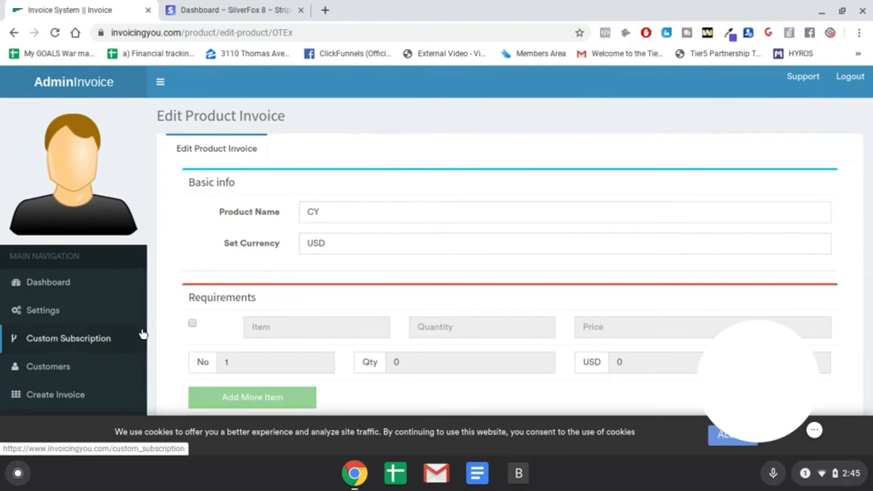
- Start a new invoice for a new customer and fill in the customer's name and e-mail
scroll(119, 335, down, 2)
click(86, 306)
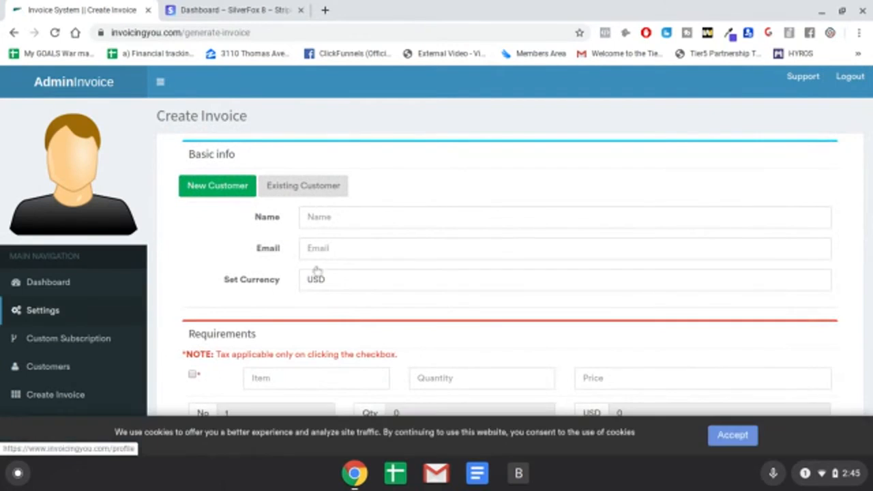
click(385, 223)
text(Jack)
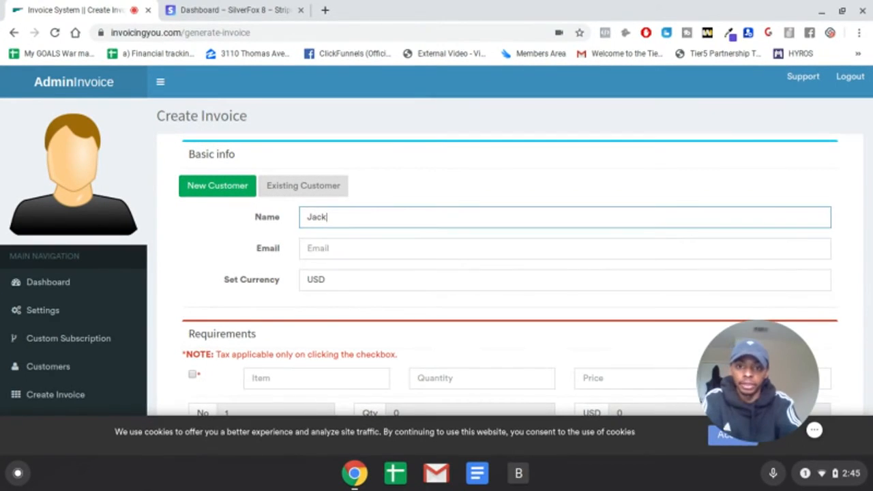
click(378, 250)
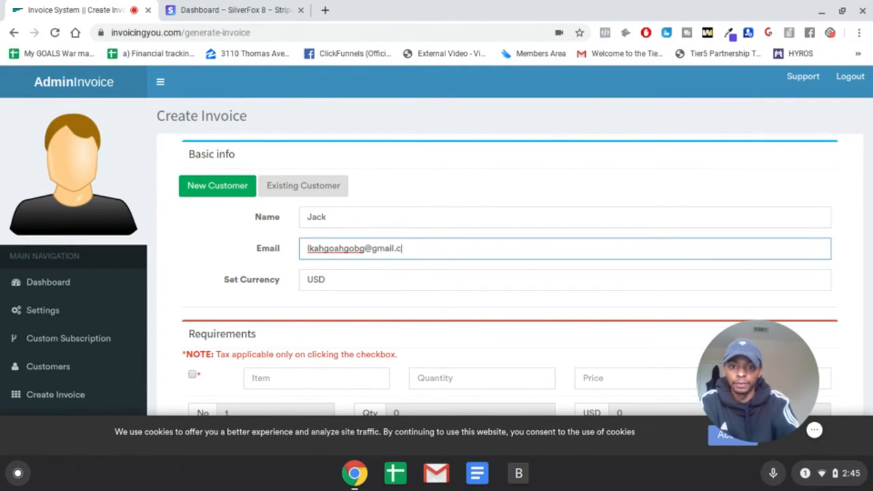
- Add the item "One Time Exclusive Offer" to the invoice with quantity 1 and price 79 USD
scroll(283, 287, down, 3)
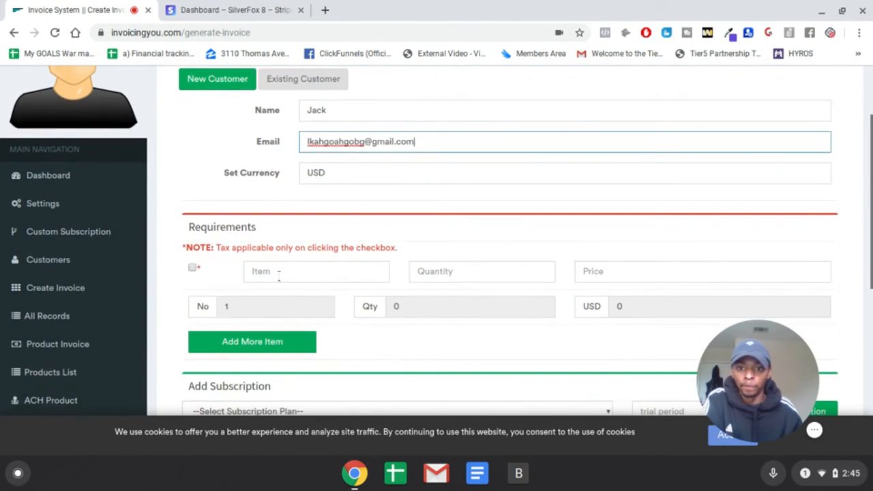
click(283, 271)
click(294, 295)
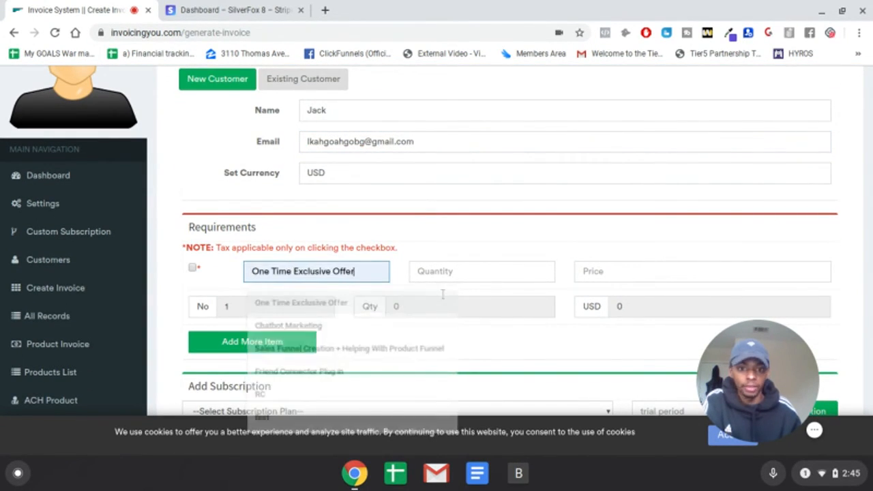
click(480, 271)
click(624, 270)
text(15)
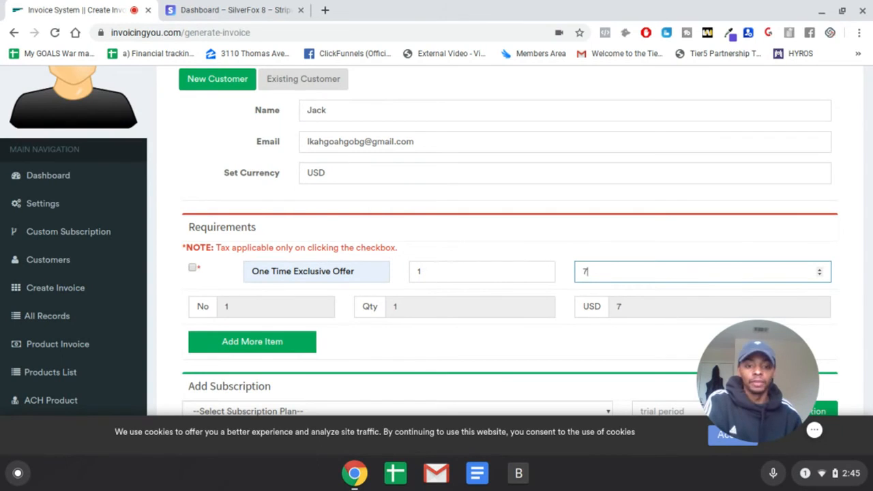
- Choose the RC plan as the subscription for the new invoice
scroll(478, 266, down, 3)
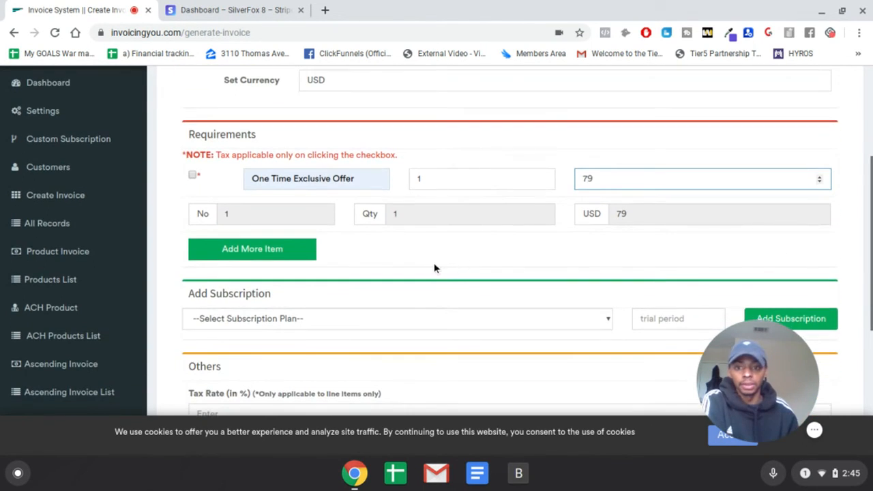
scroll(600, 278, down, 2)
click(397, 266)
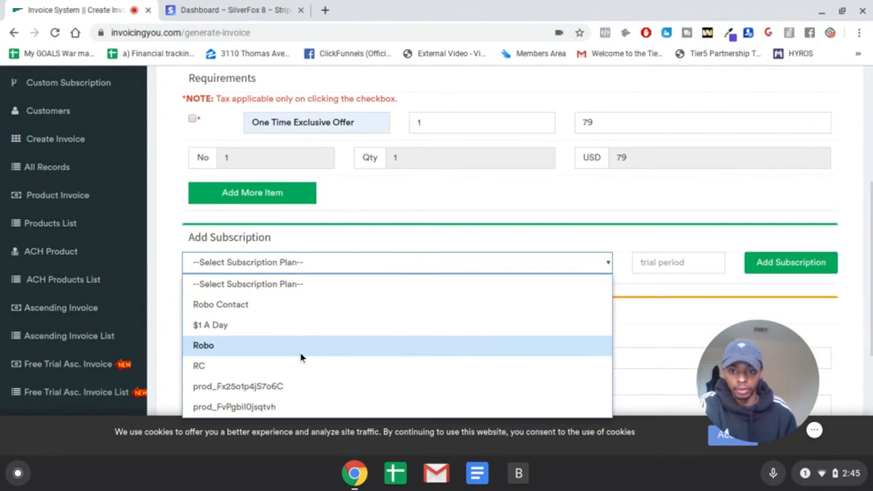
click(290, 369)
- Enter "test" as the invoice memo and set the tax rate to 8%
scroll(311, 239, down, 5)
click(277, 225)
text(twes)
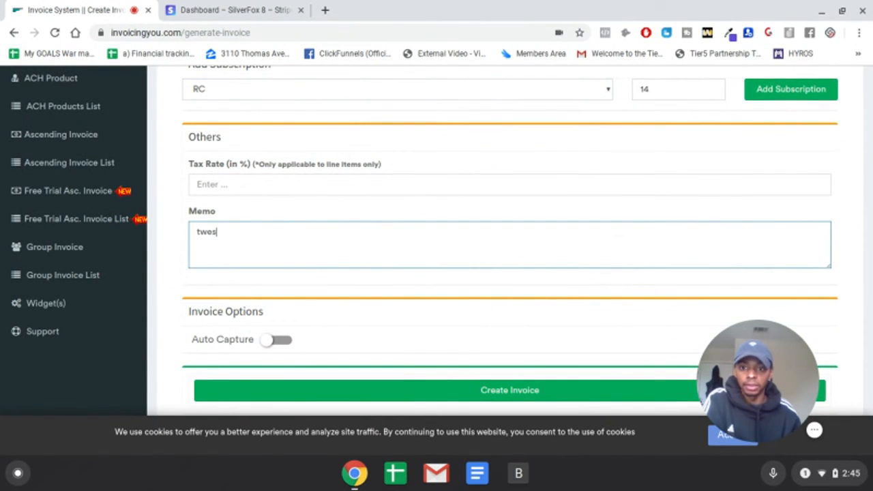
key(BackSpace)
key(BackSpace)
key(BackSpace)
text(est)
click(334, 195)
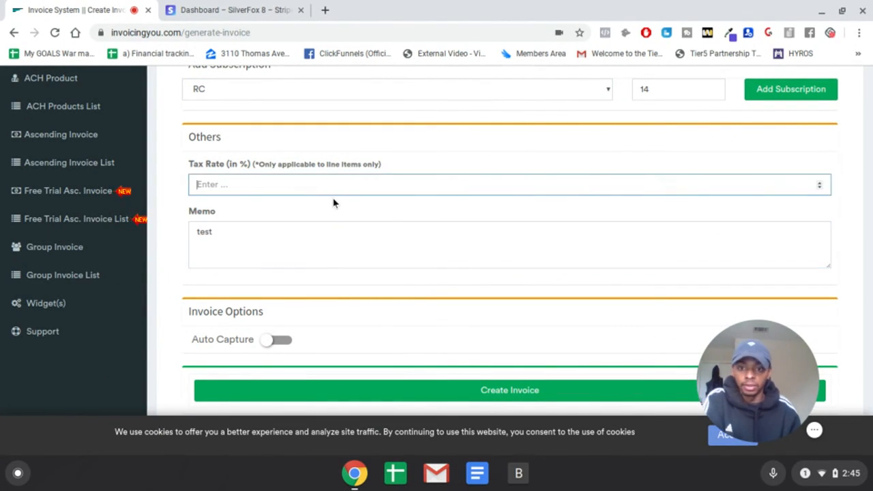
text(8)
scroll(289, 221, up, 3)
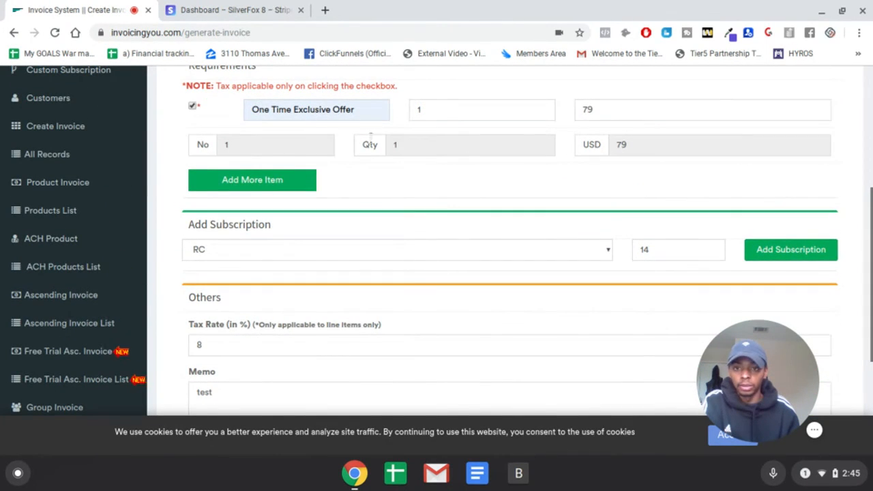
- Leave the invoice form and open Test Product for editing from the products list
scroll(672, 184, down, 1)
scroll(672, 184, down, 4)
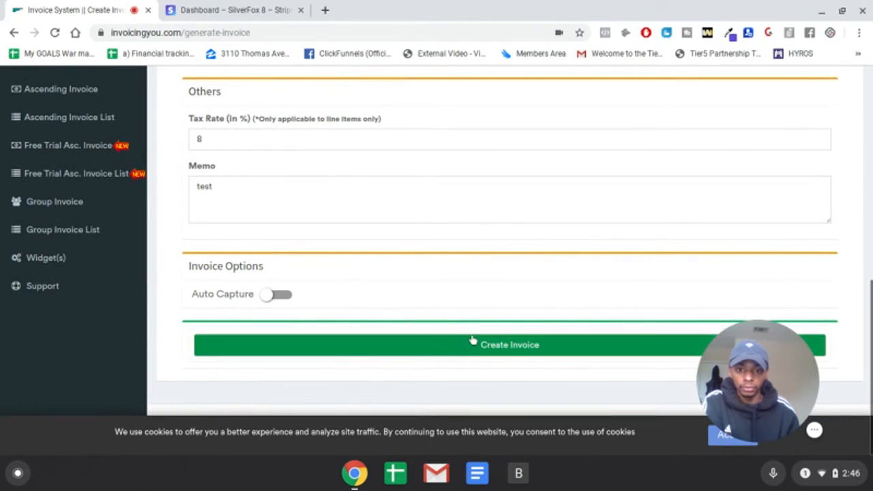
scroll(581, 330, up, 10)
scroll(127, 216, down, 1)
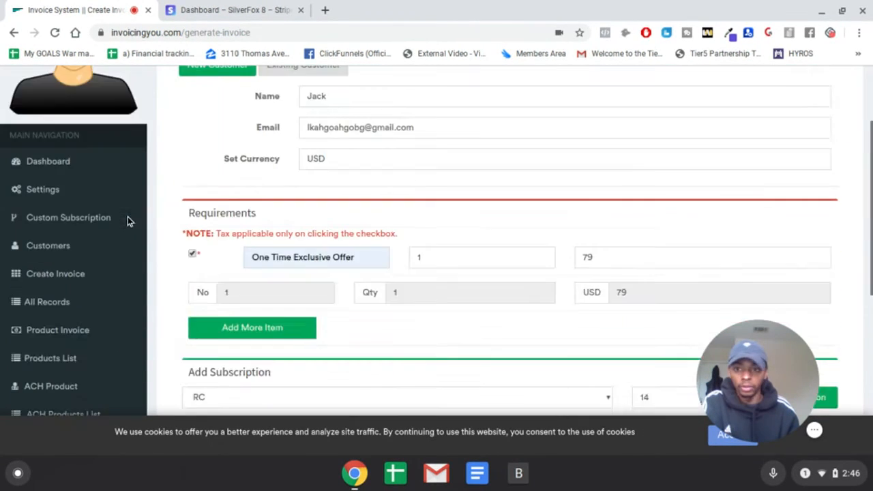
scroll(133, 222, down, 6)
scroll(113, 175, up, 4)
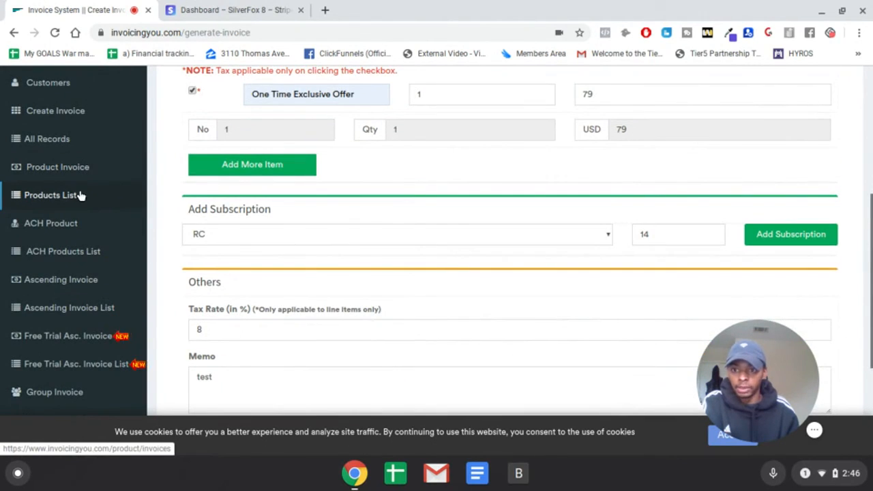
click(80, 196)
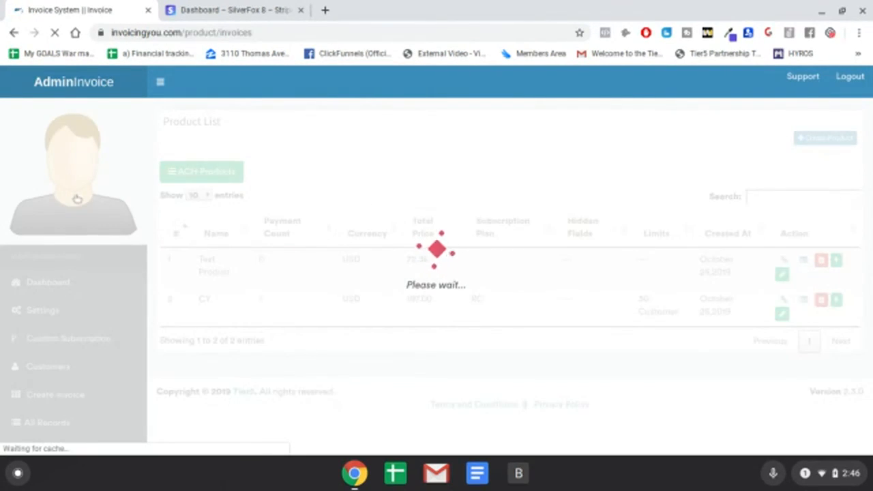
click(782, 273)
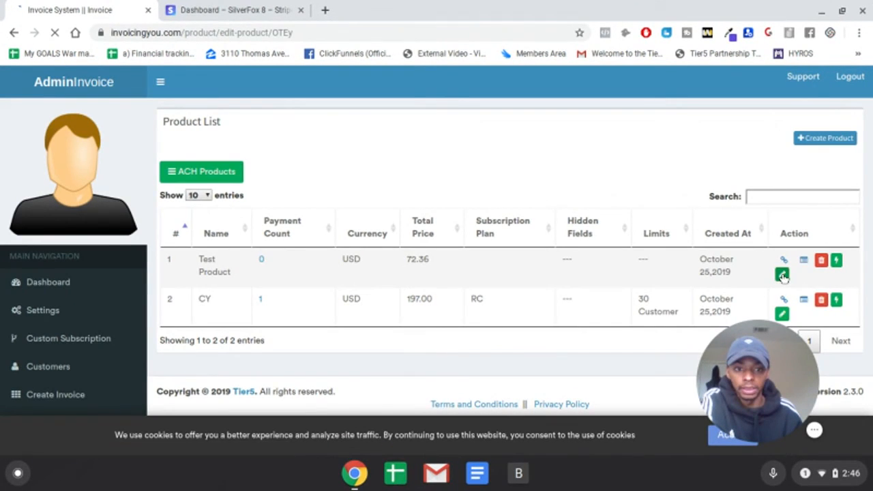
scroll(556, 358, down, 10)
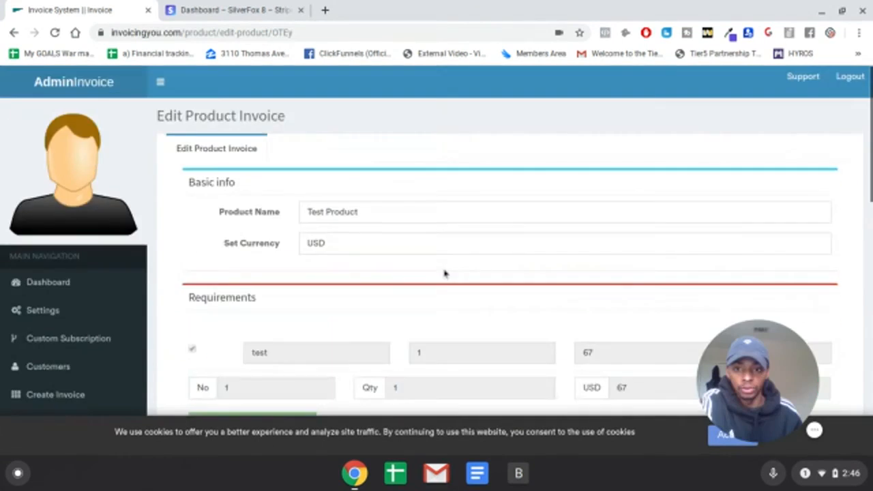
scroll(445, 273, down, 15)
scroll(445, 272, up, 5)
scroll(446, 276, down, 1)
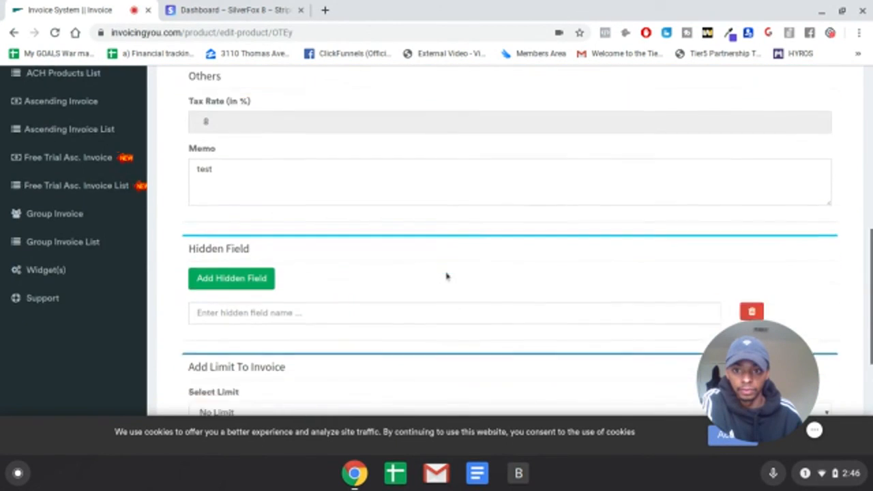
scroll(447, 277, down, 4)
click(350, 279)
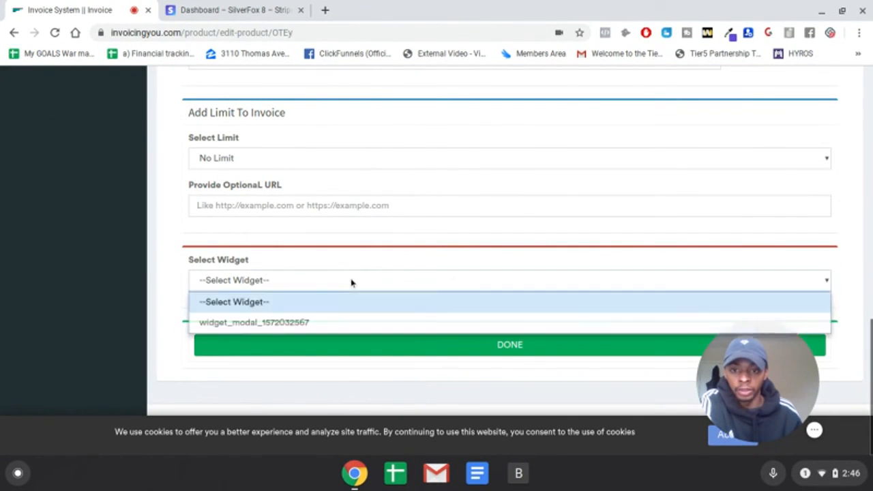
click(320, 322)
click(466, 343)
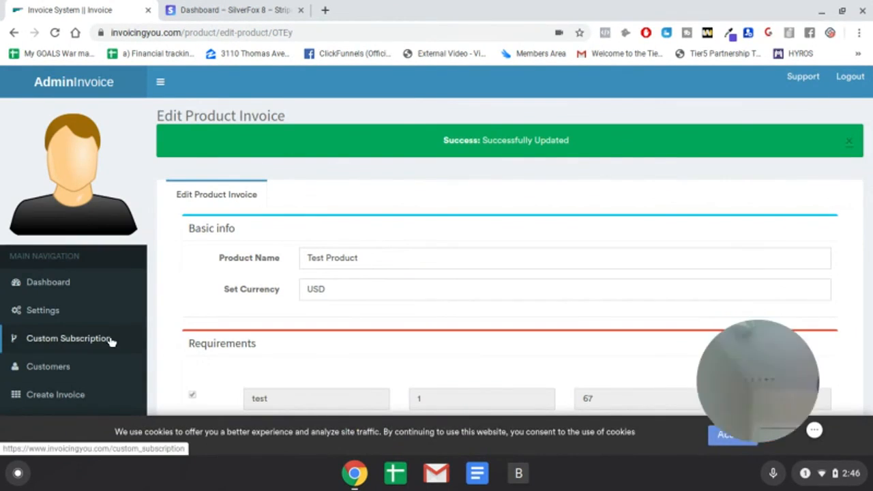
scroll(116, 332, down, 3)
scroll(118, 330, down, 3)
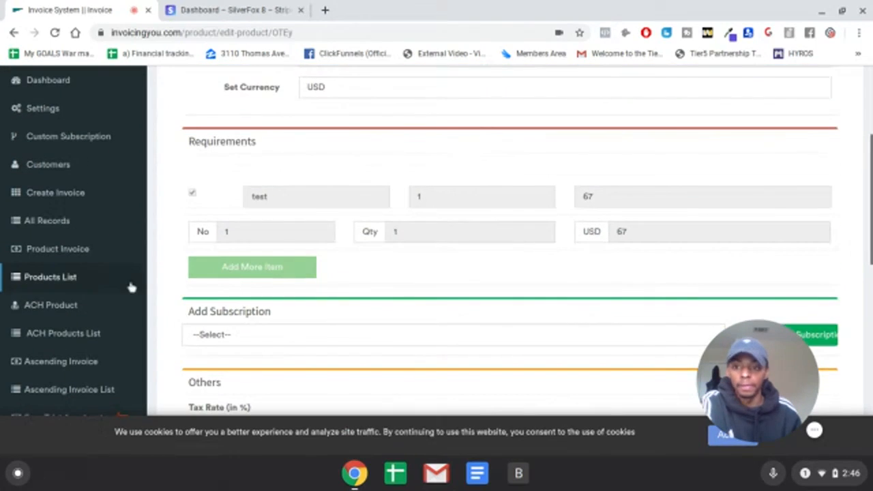
drag(786, 369, 690, 367)
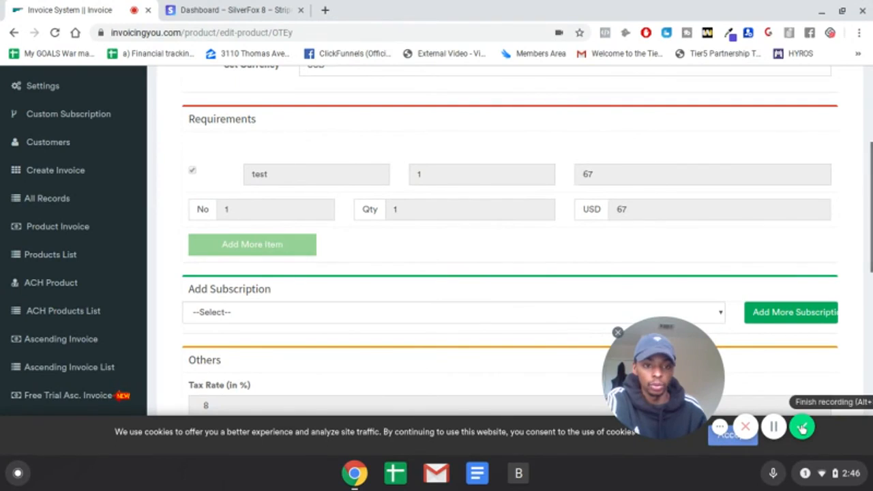